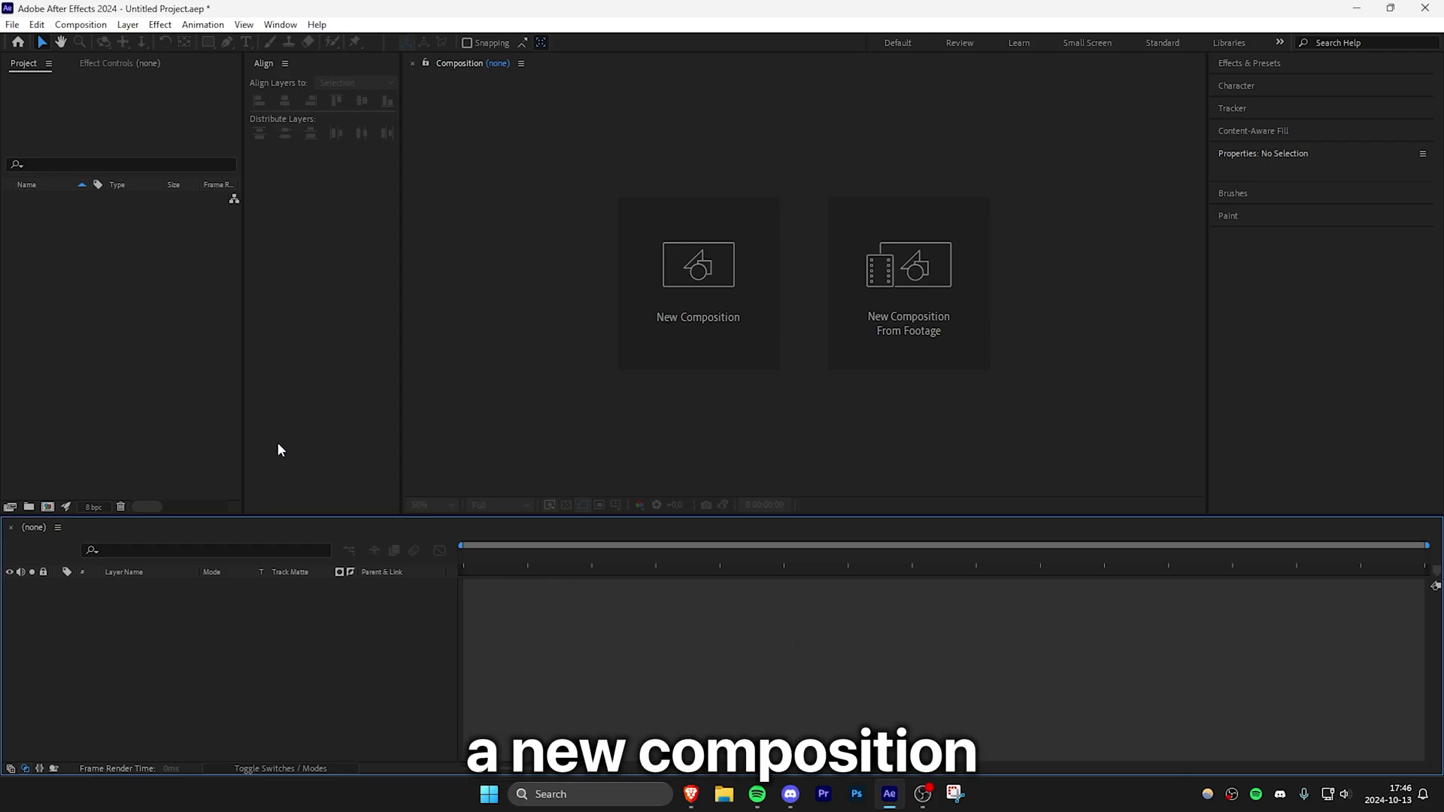
Create a new composition named Main Comp.
{"action": "right_click", "coordinate": [159, 363]}
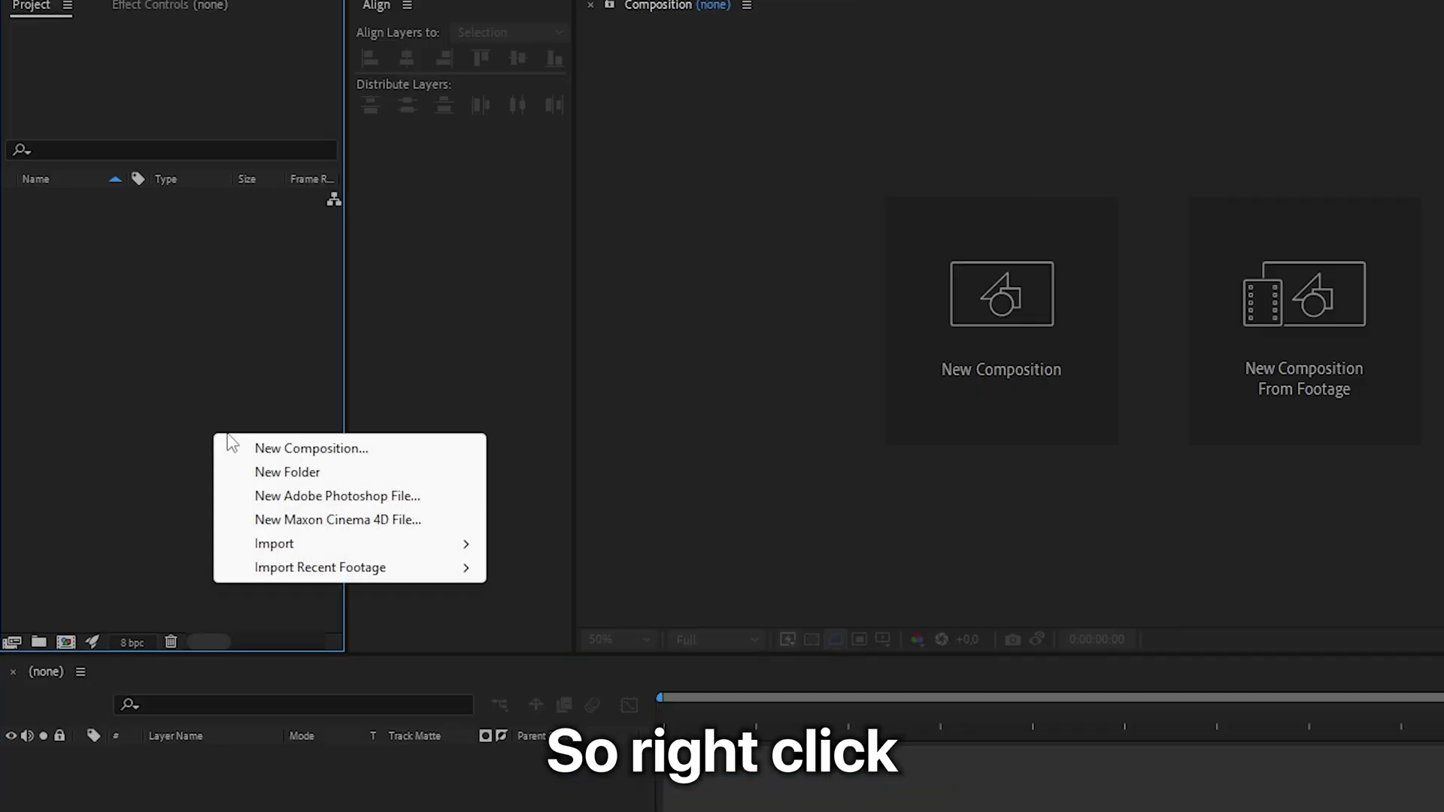
{"action": "left_click", "coordinate": [280, 449]}
{"action": "type", "text": "Mai"}
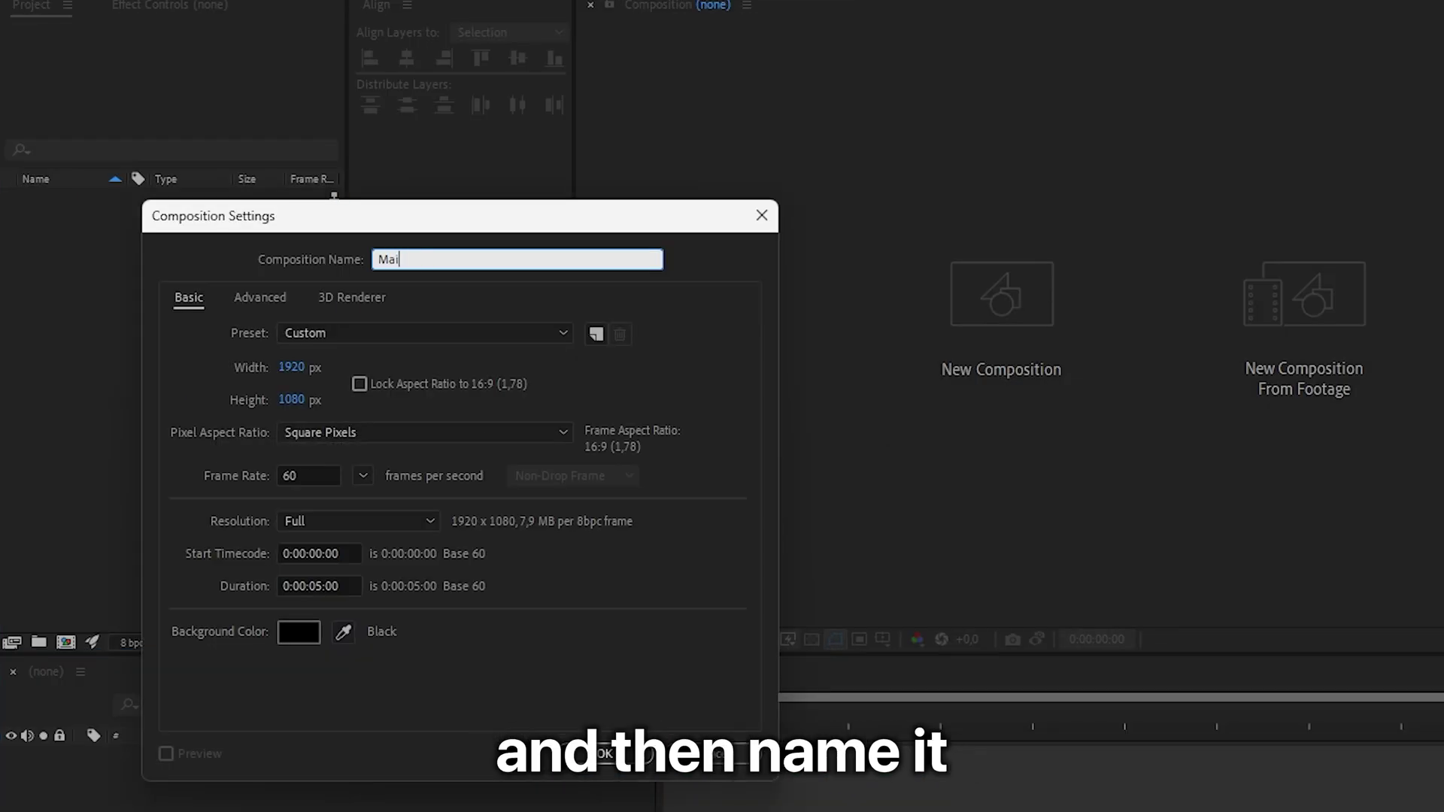
{"action": "type", "text": "n Comp"}
{"action": "key", "text": "Return"}
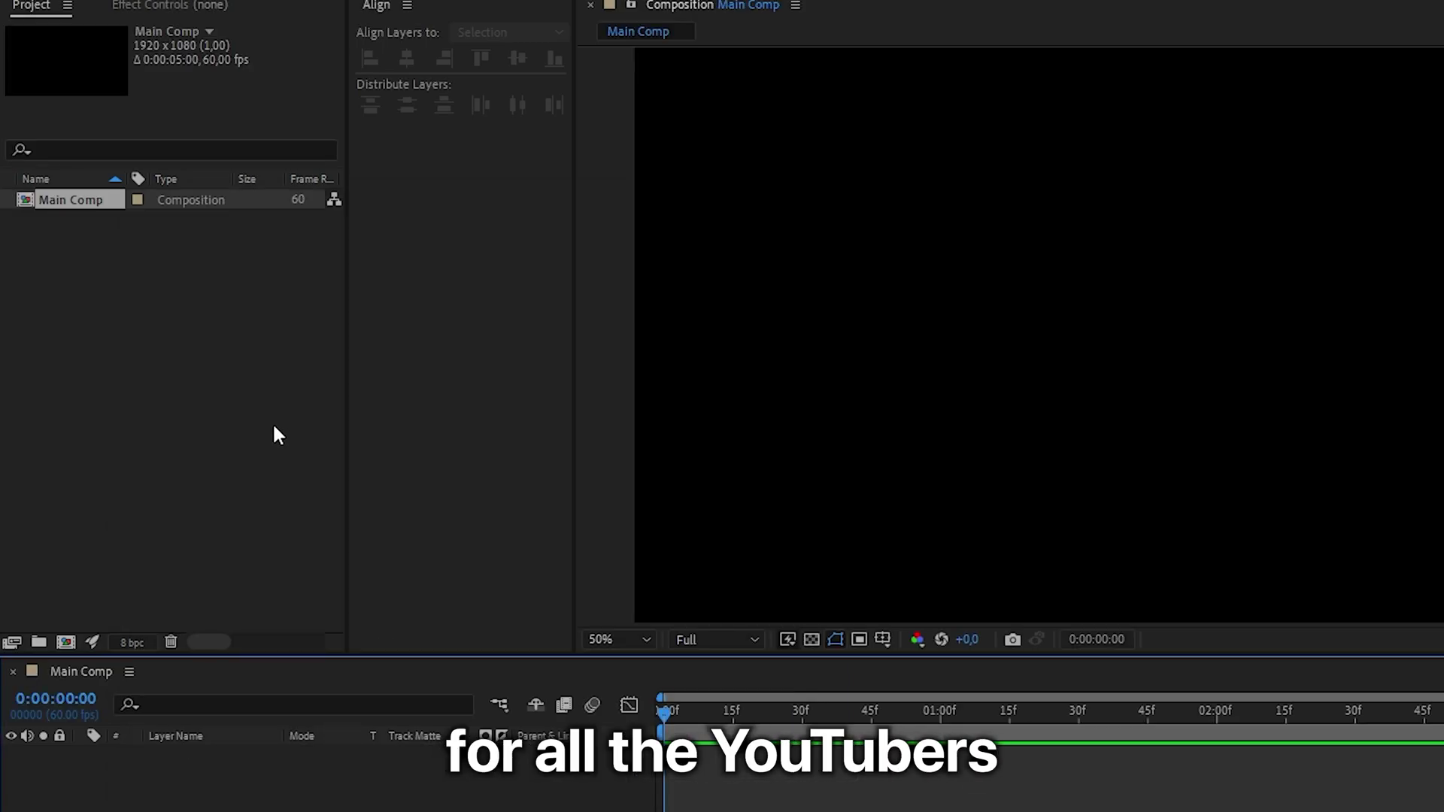
Create a second composition named YouTubers.
{"action": "right_click", "coordinate": [189, 374]}
{"action": "left_click", "coordinate": [224, 382]}
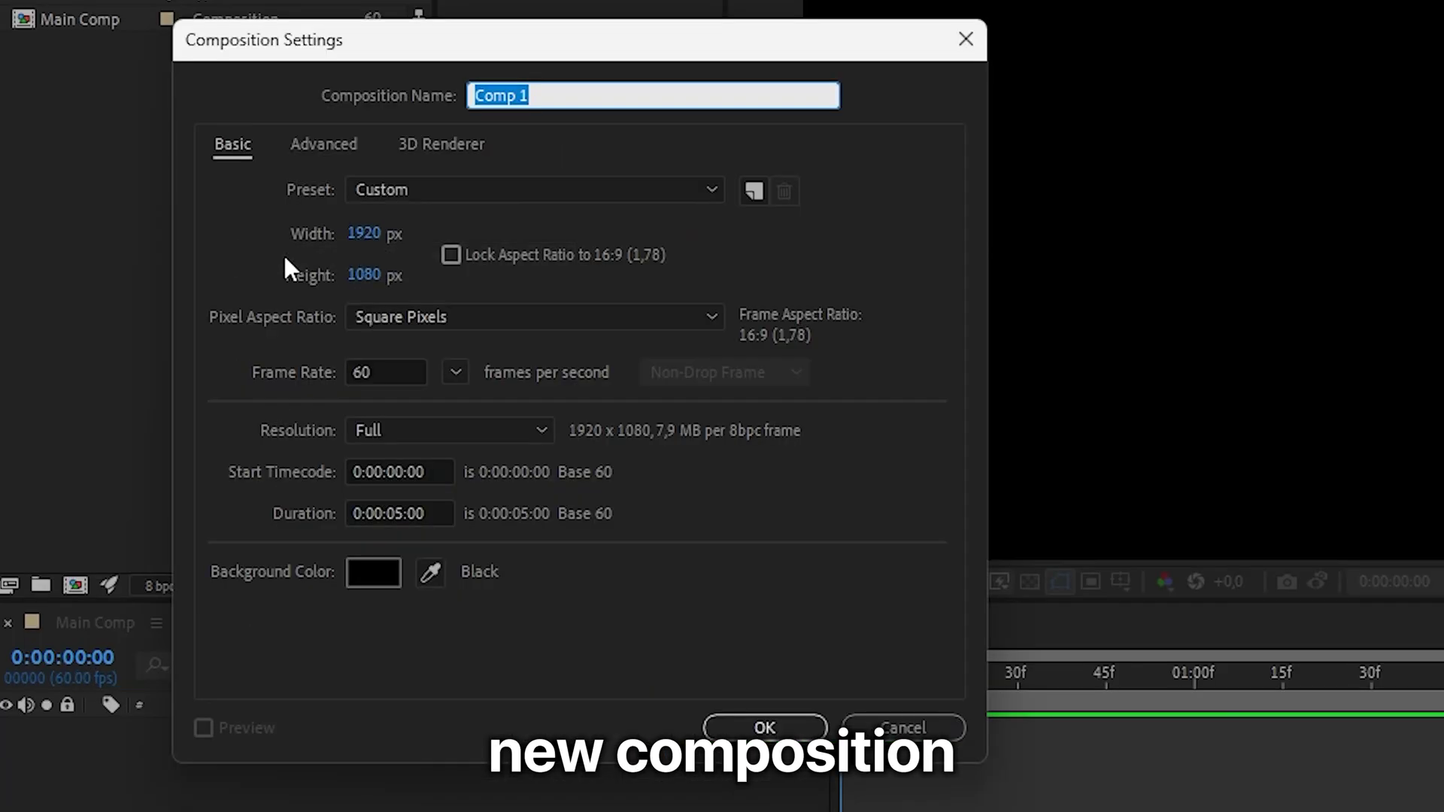
{"action": "type", "text": "YouTubers"}
{"action": "key", "text": "Return"}
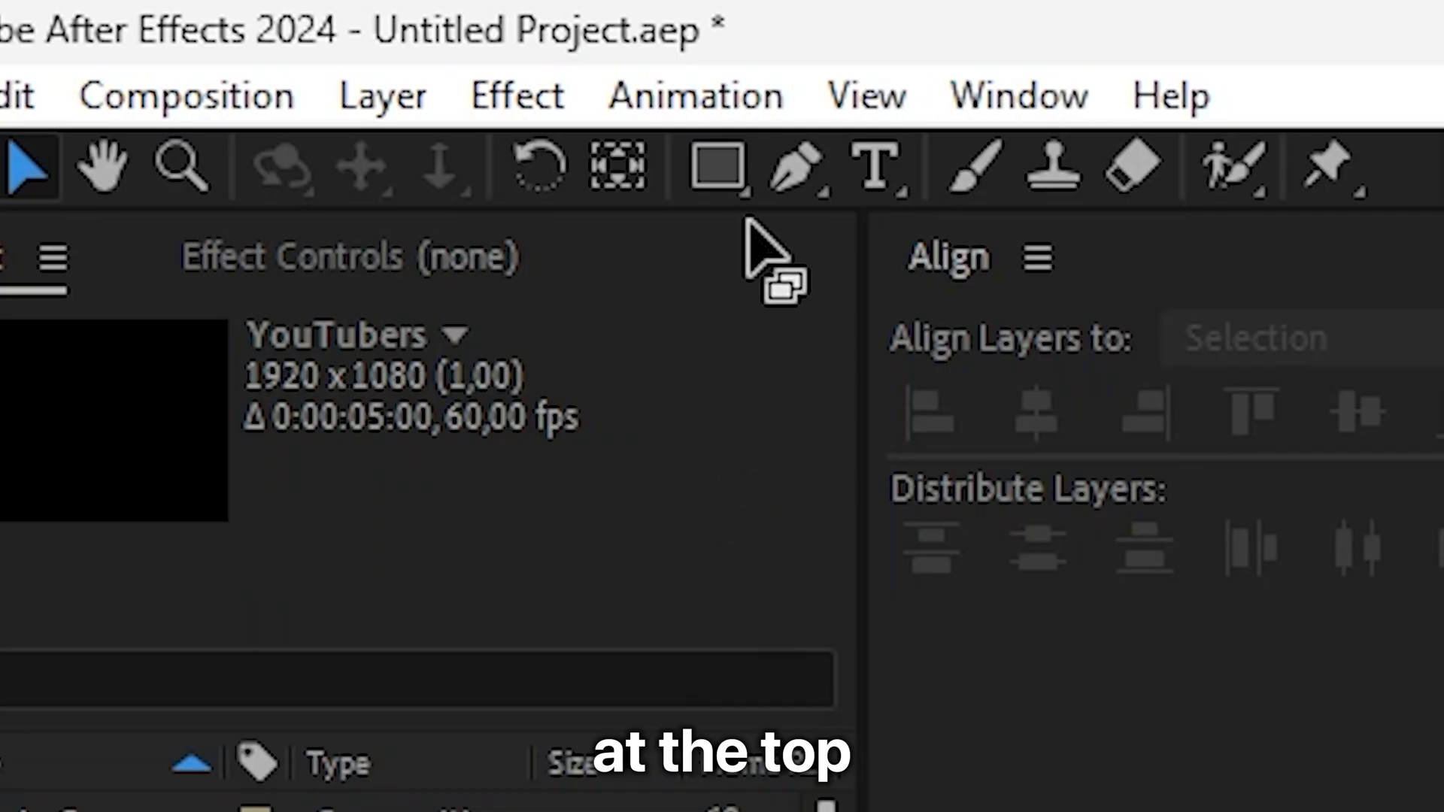
Draw a red square, centre it in the comp, and set its corner roundness to 117.
{"action": "left_click", "coordinate": [208, 42]}
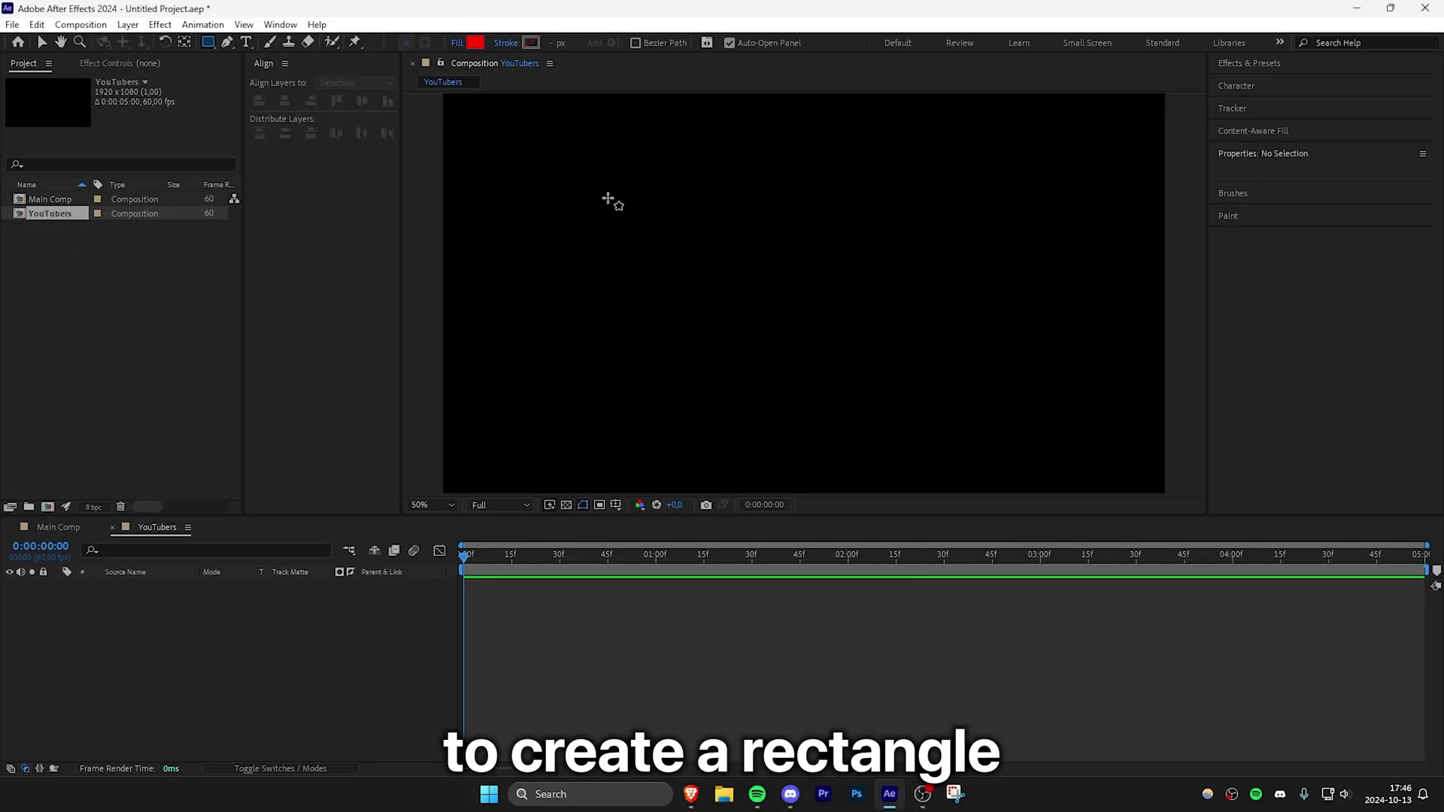
{"action": "mouse_move", "coordinate": [698, 218]}
{"action": "left_mouse_down"}
{"action": "mouse_move", "coordinate": [773, 287]}
{"action": "mouse_move", "coordinate": [903, 360]}
{"action": "left_mouse_up"}
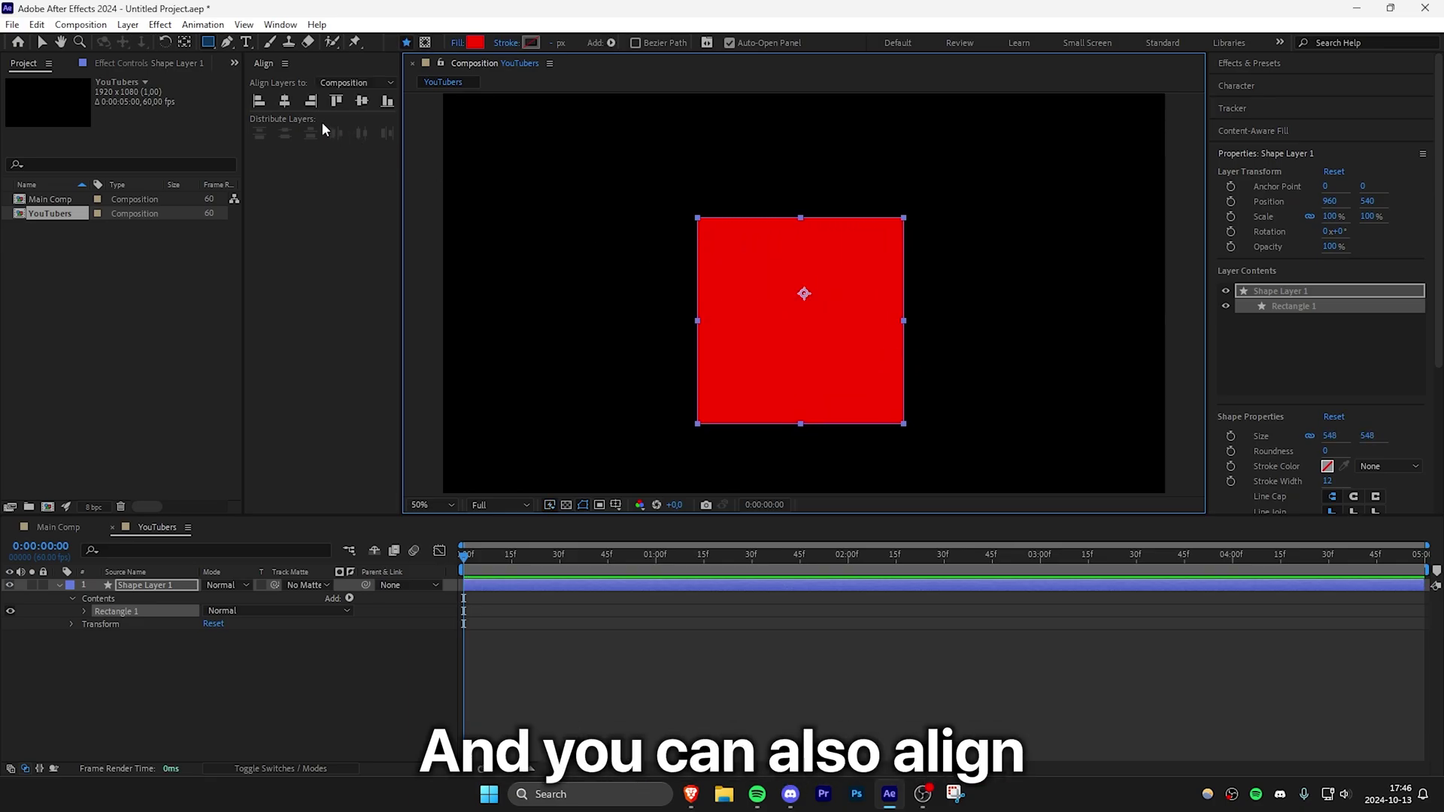
{"action": "left_click", "coordinate": [284, 100]}
{"action": "left_click", "coordinate": [364, 105]}
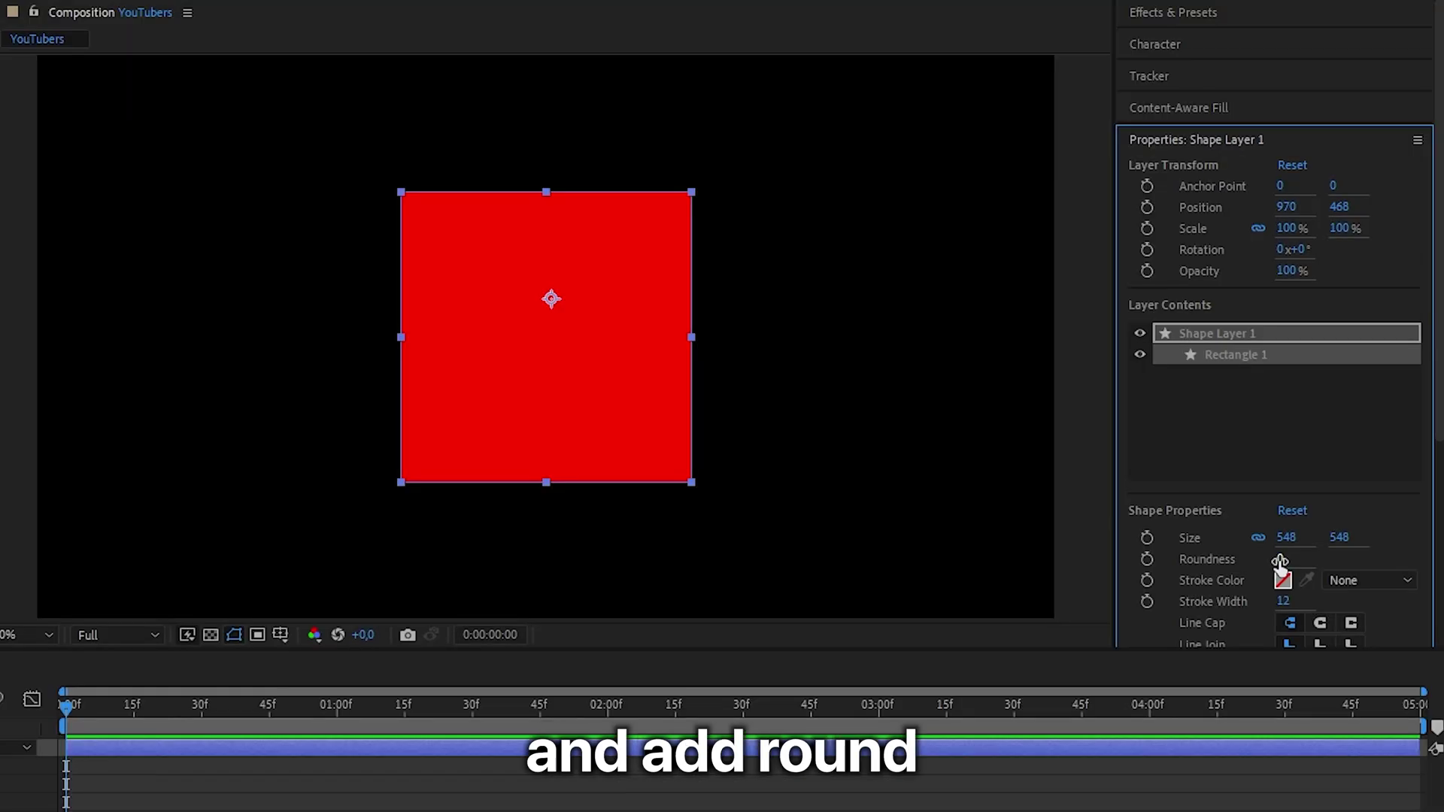
{"action": "left_click_drag", "start_coordinate": [1325, 451], "coordinate": [1411, 447]}
{"action": "left_click_drag", "start_coordinate": [1396, 552], "coordinate": [1398, 547]}
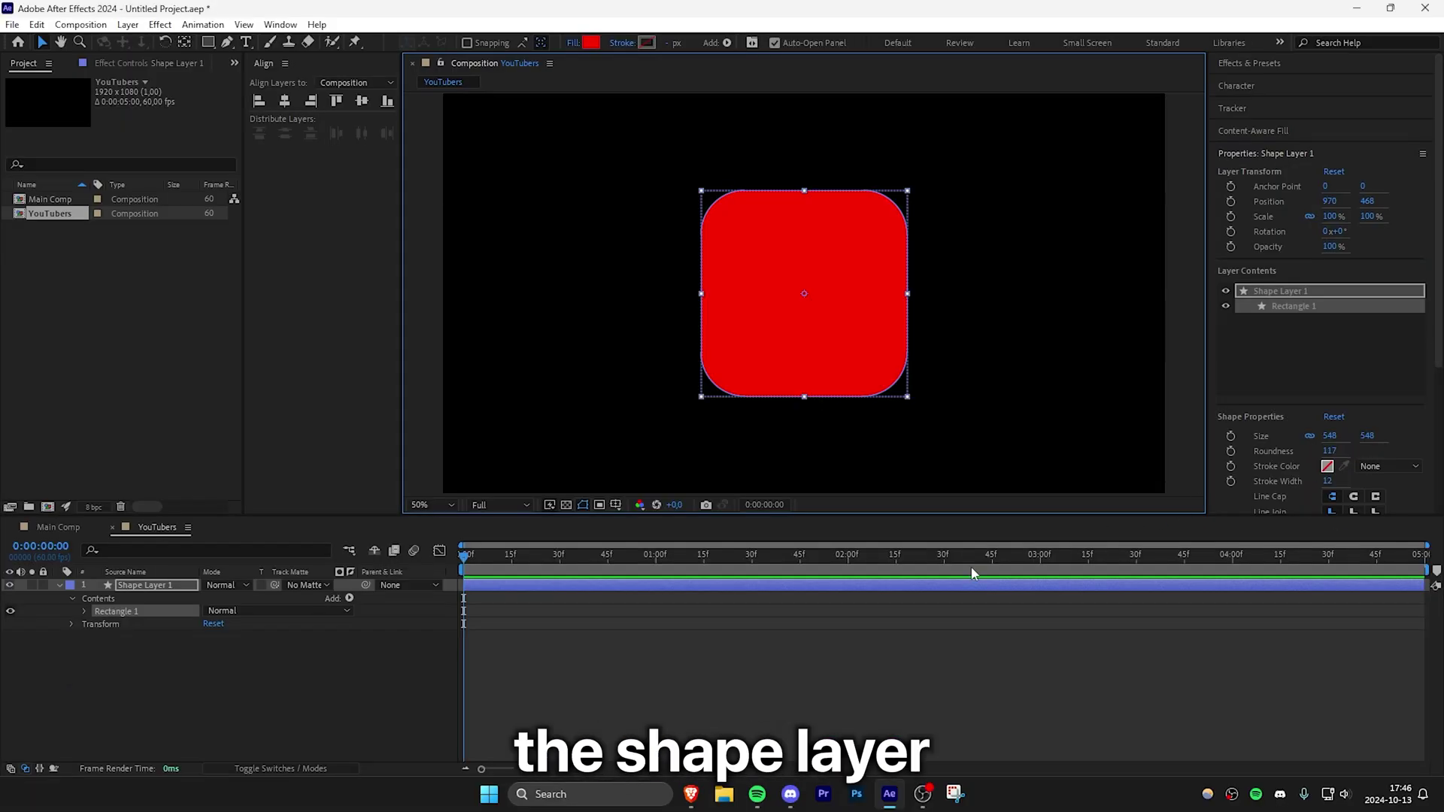
Duplicate the rounded square, shrink Shape Layer 1 to 92.8%, and add the portrait photo.
{"action": "left_click", "coordinate": [740, 587]}
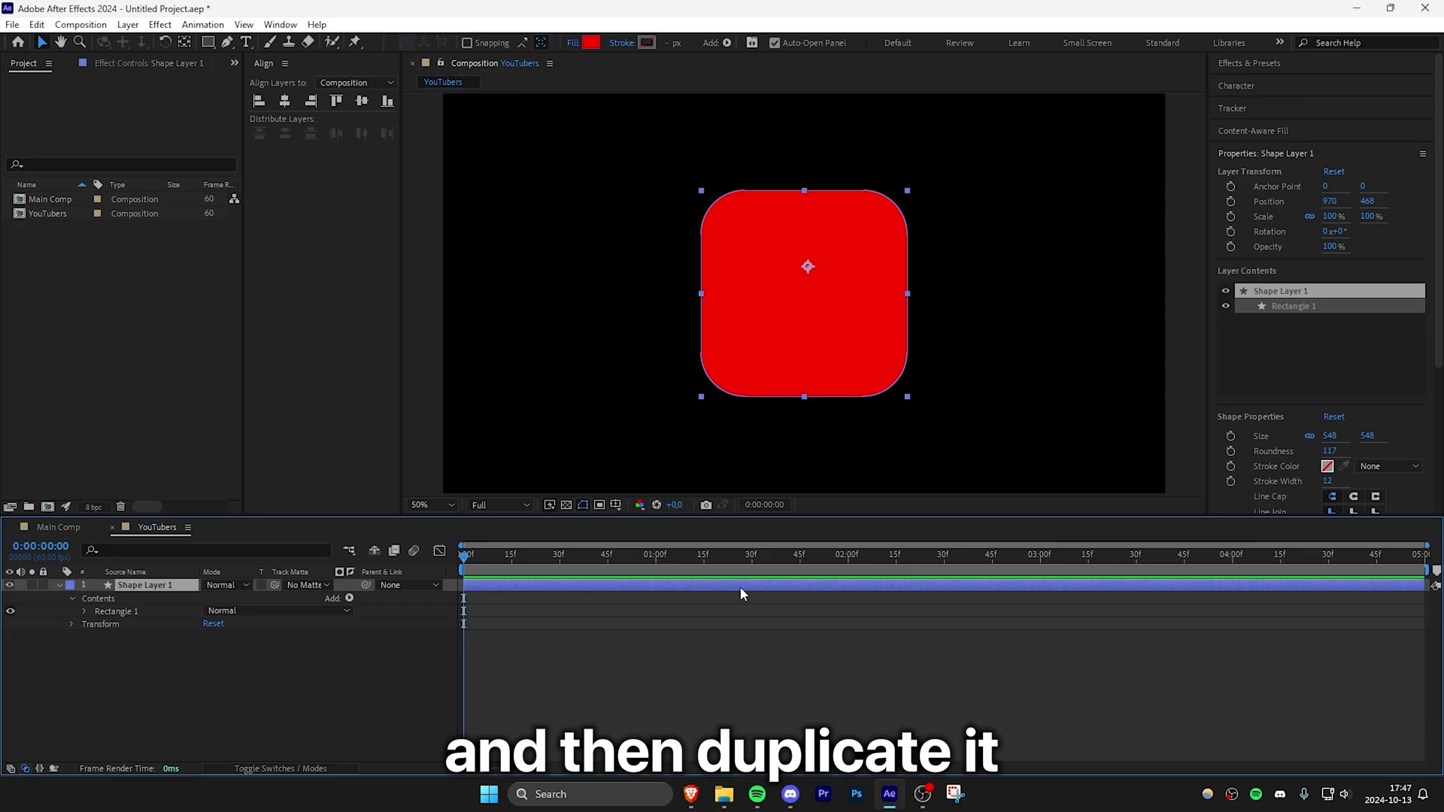
{"action": "key", "text": "ctrl+d"}
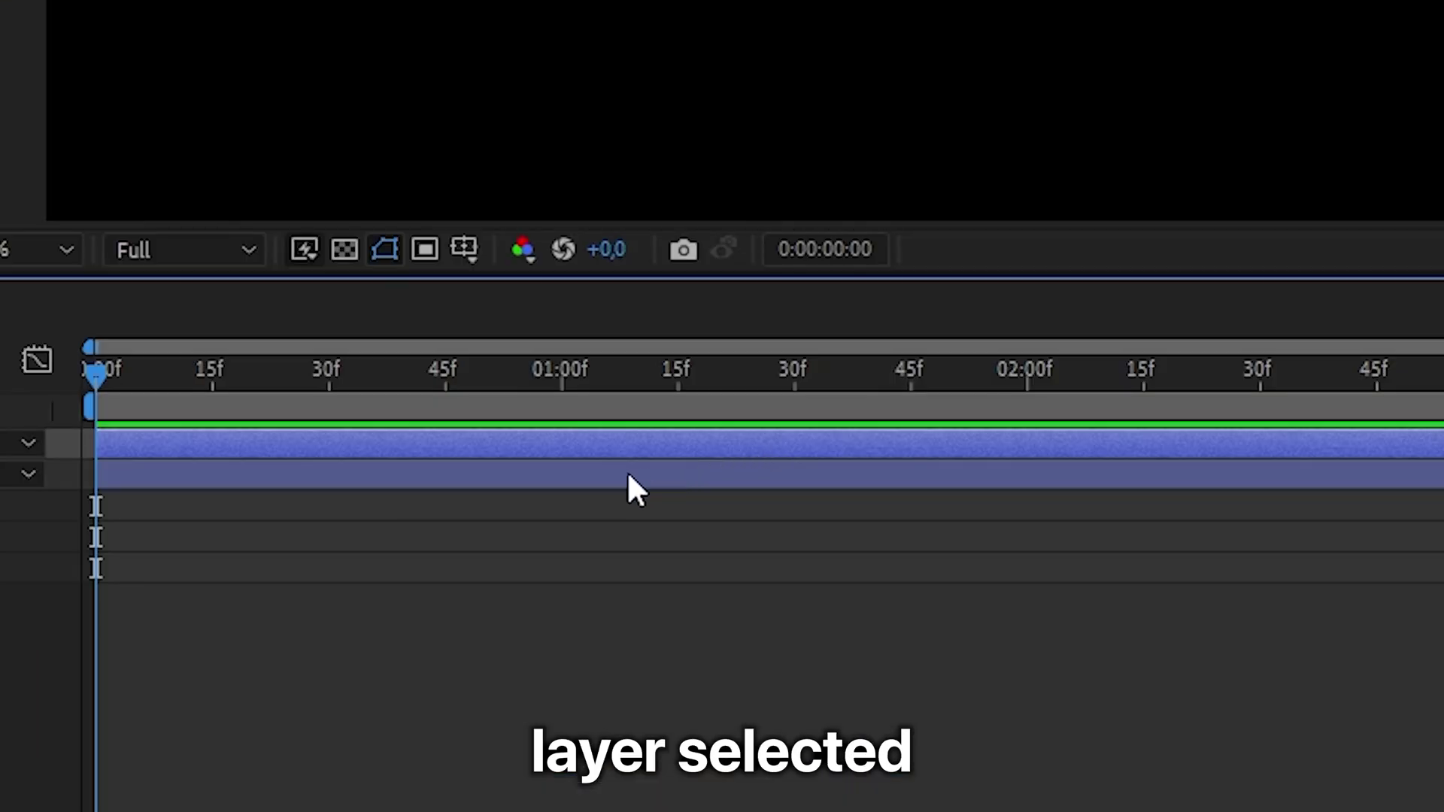
{"action": "left_click", "coordinate": [628, 475]}
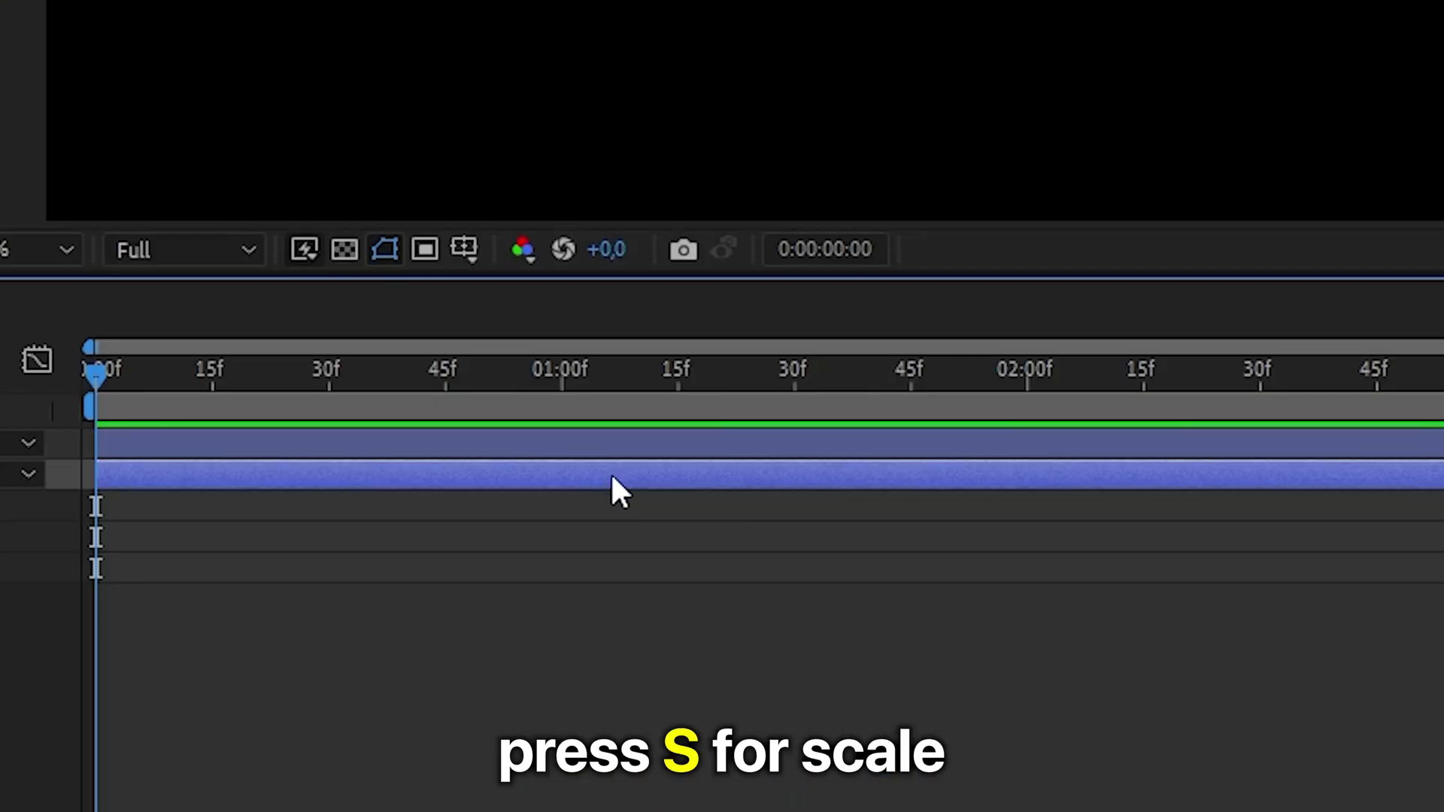
{"action": "key", "text": "s"}
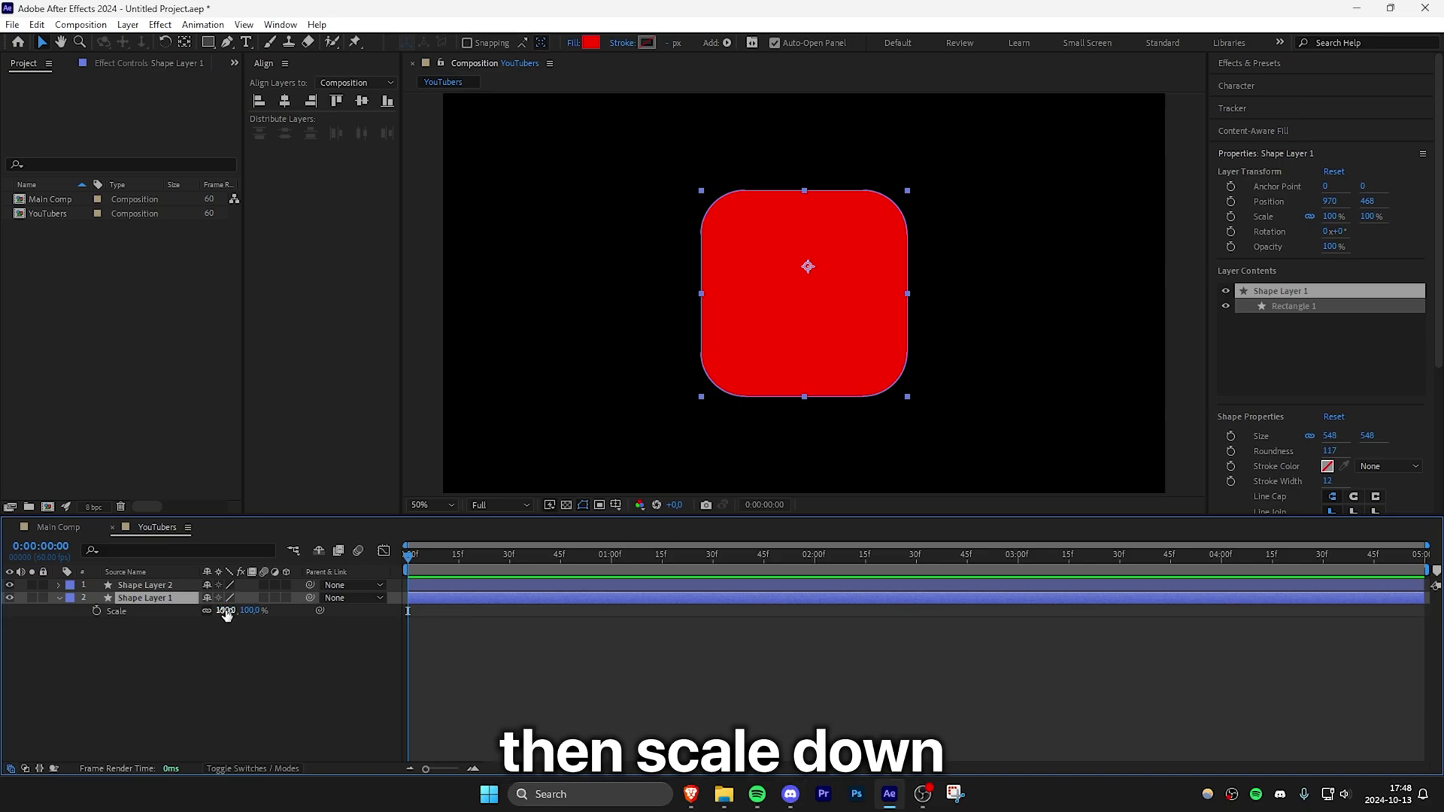
{"action": "left_click_drag", "start_coordinate": [226, 610], "coordinate": [177, 616]}
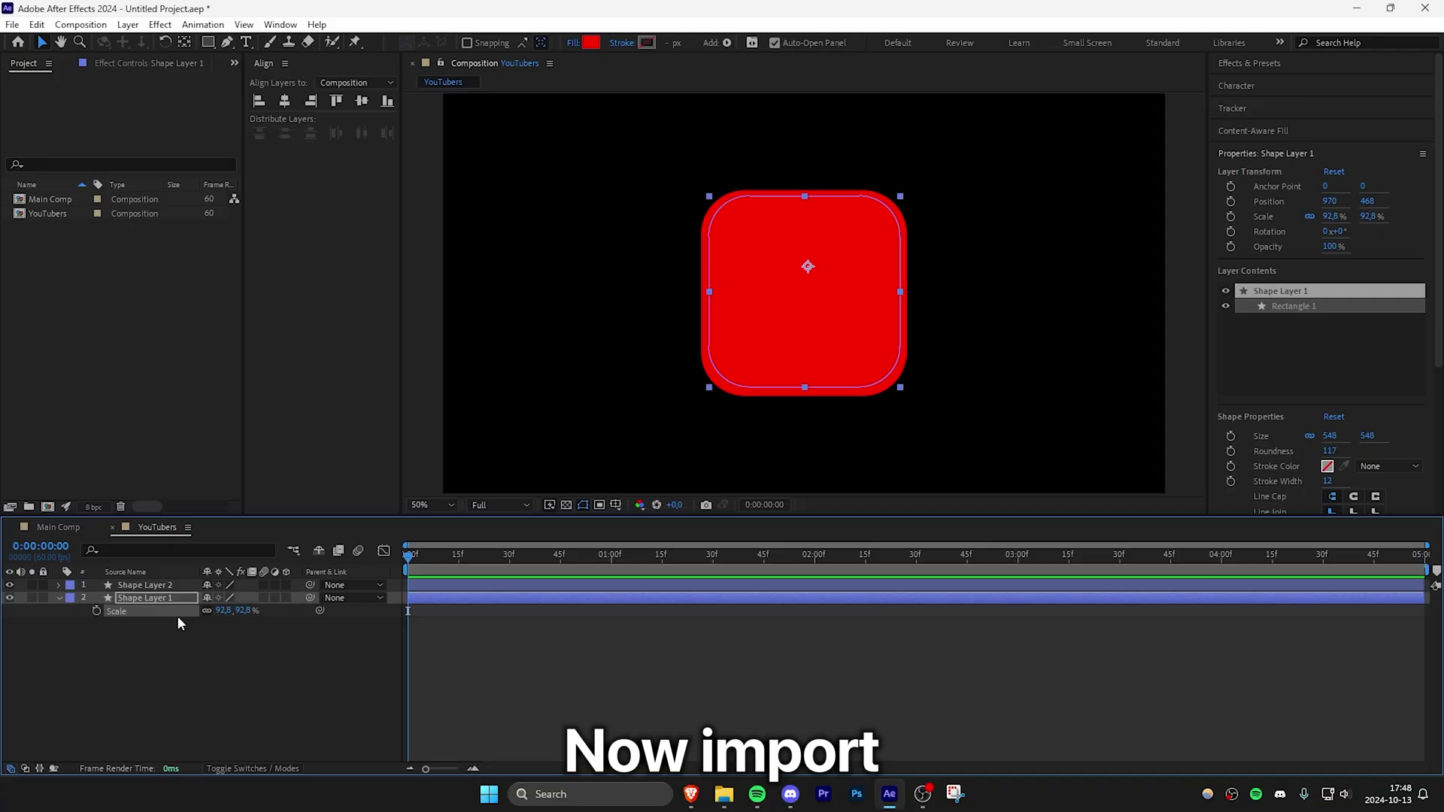
{"action": "left_click_drag", "start_coordinate": [177, 615], "coordinate": [797, 391]}
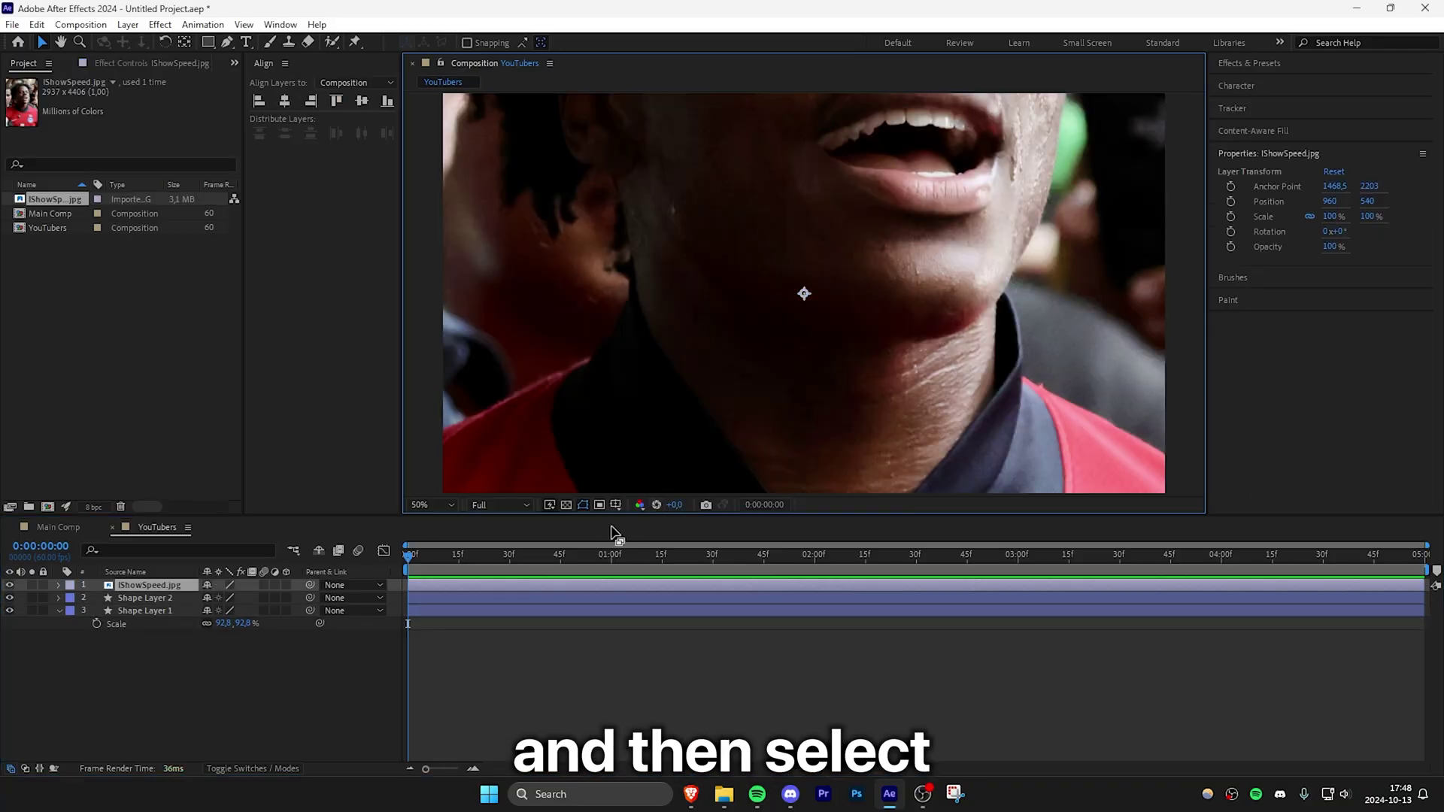
Scale the photo layer down to about 20%.
{"action": "key", "text": "s"}
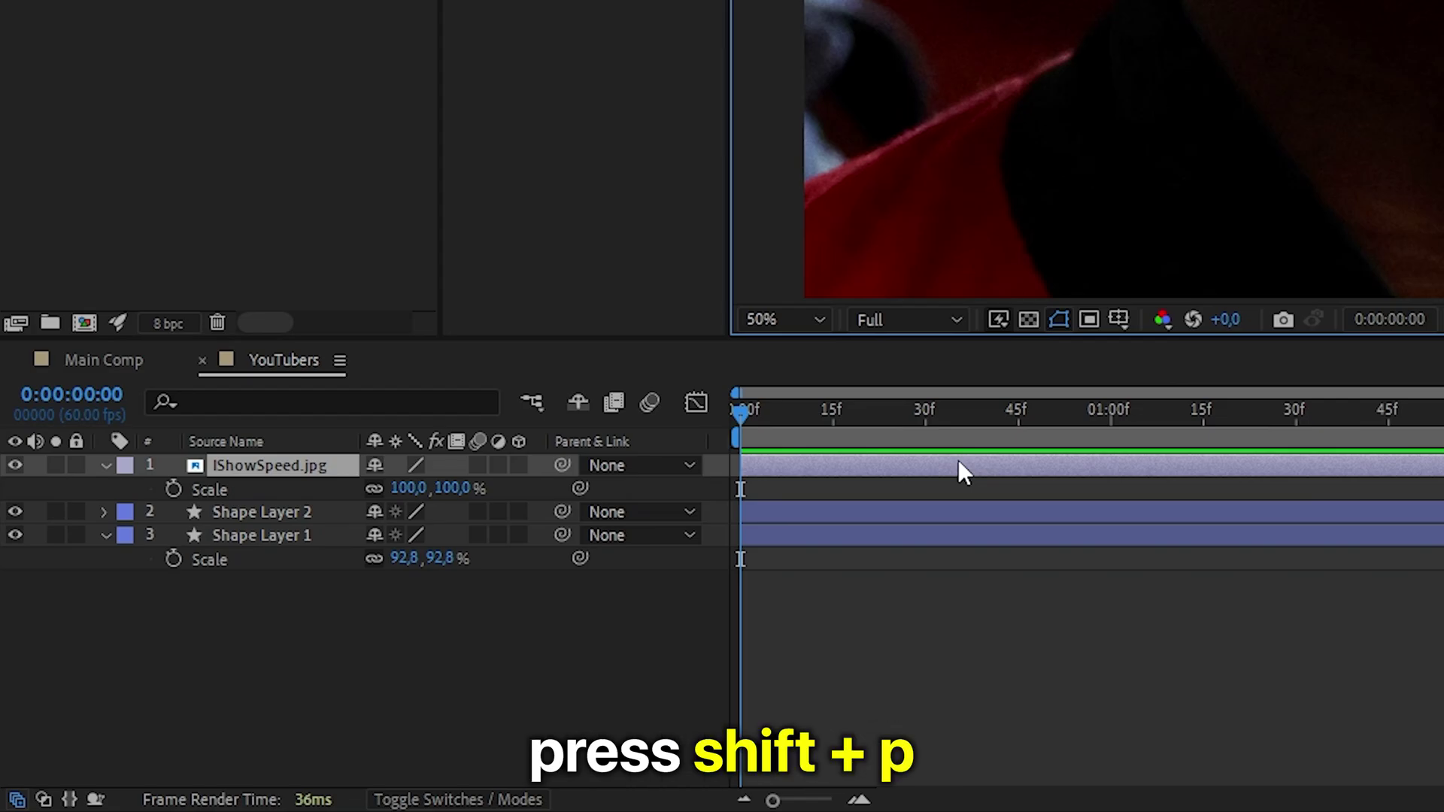
{"action": "key", "text": "shift+p"}
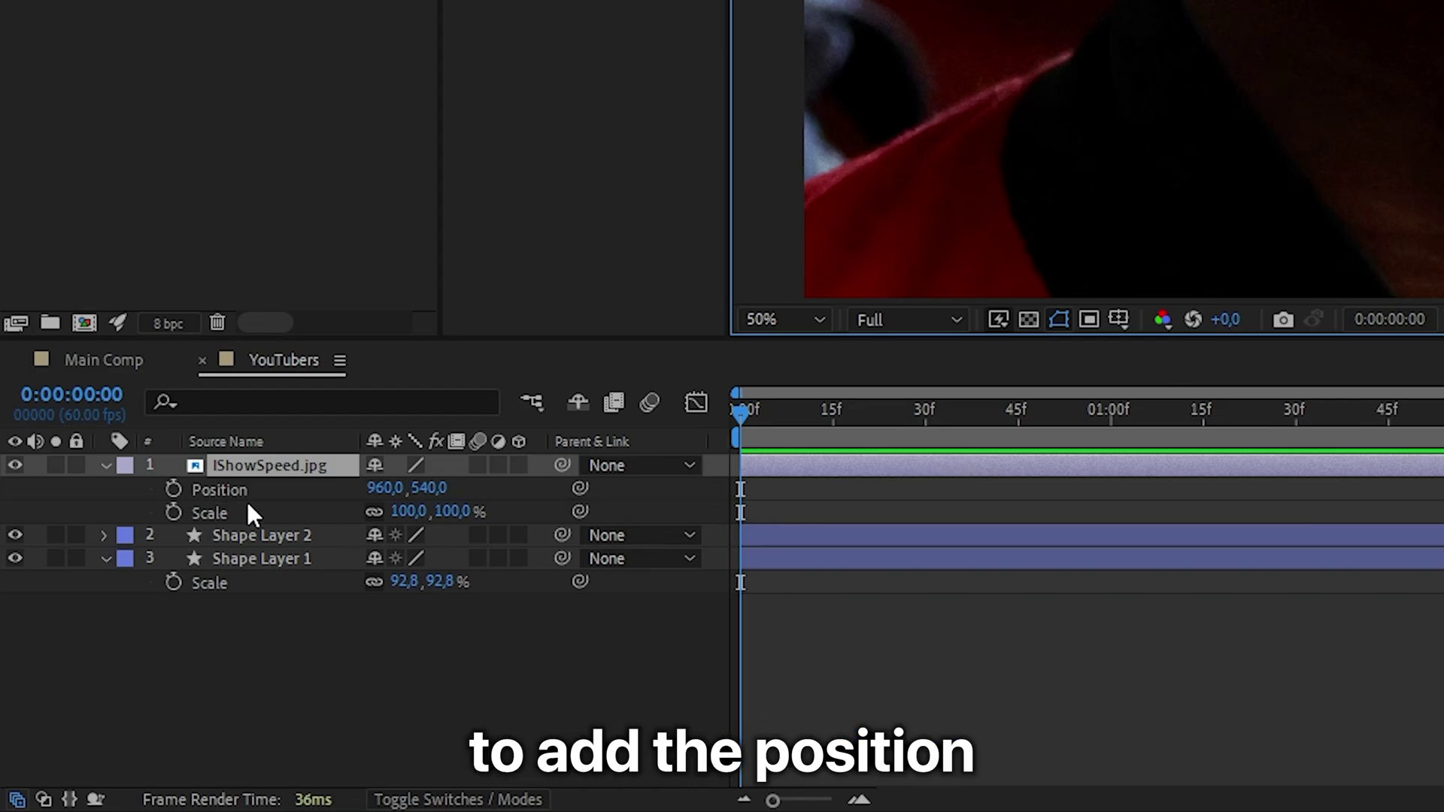
{"action": "left_click_drag", "start_coordinate": [412, 514], "coordinate": [365, 509]}
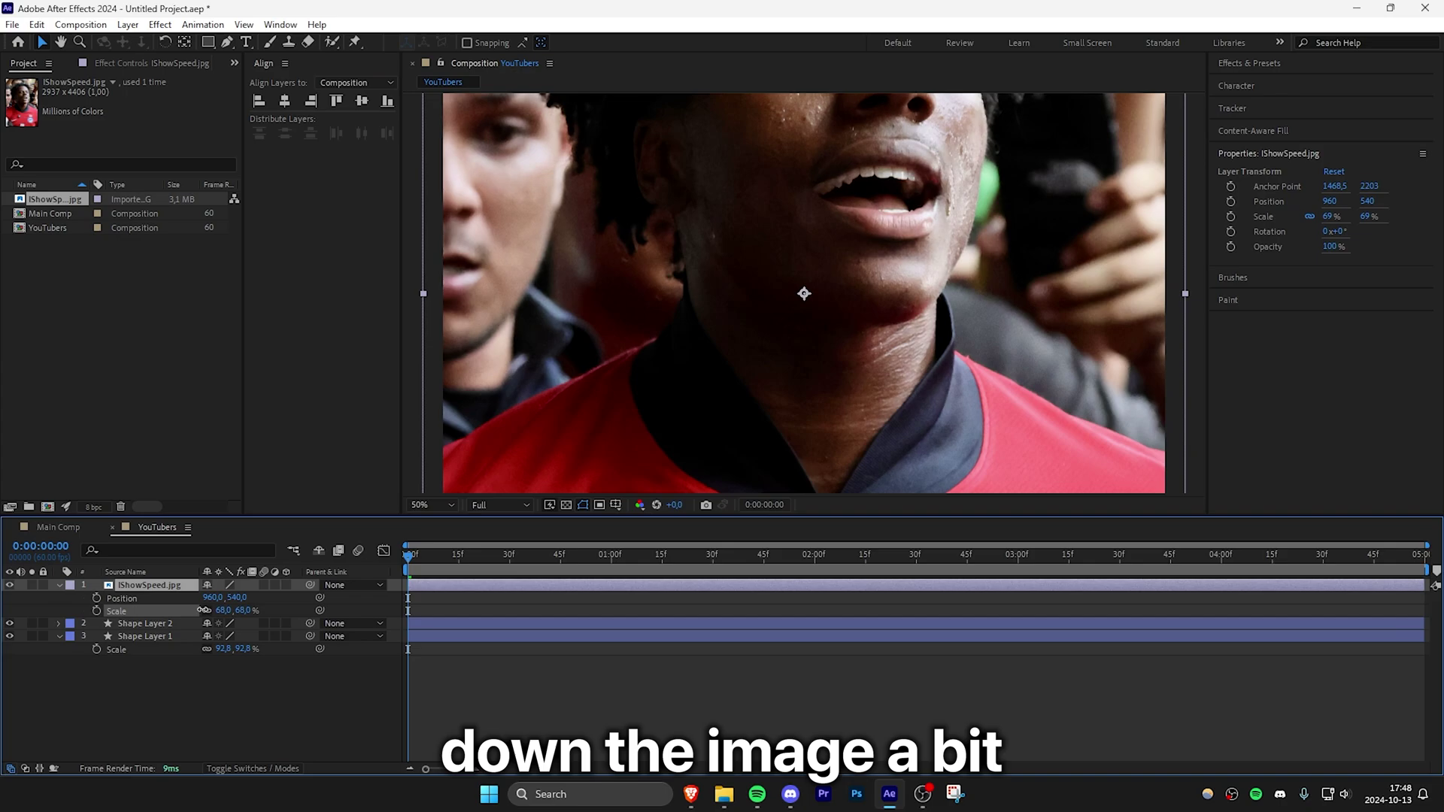
{"action": "left_click_drag", "start_coordinate": [203, 610], "coordinate": [248, 599]}
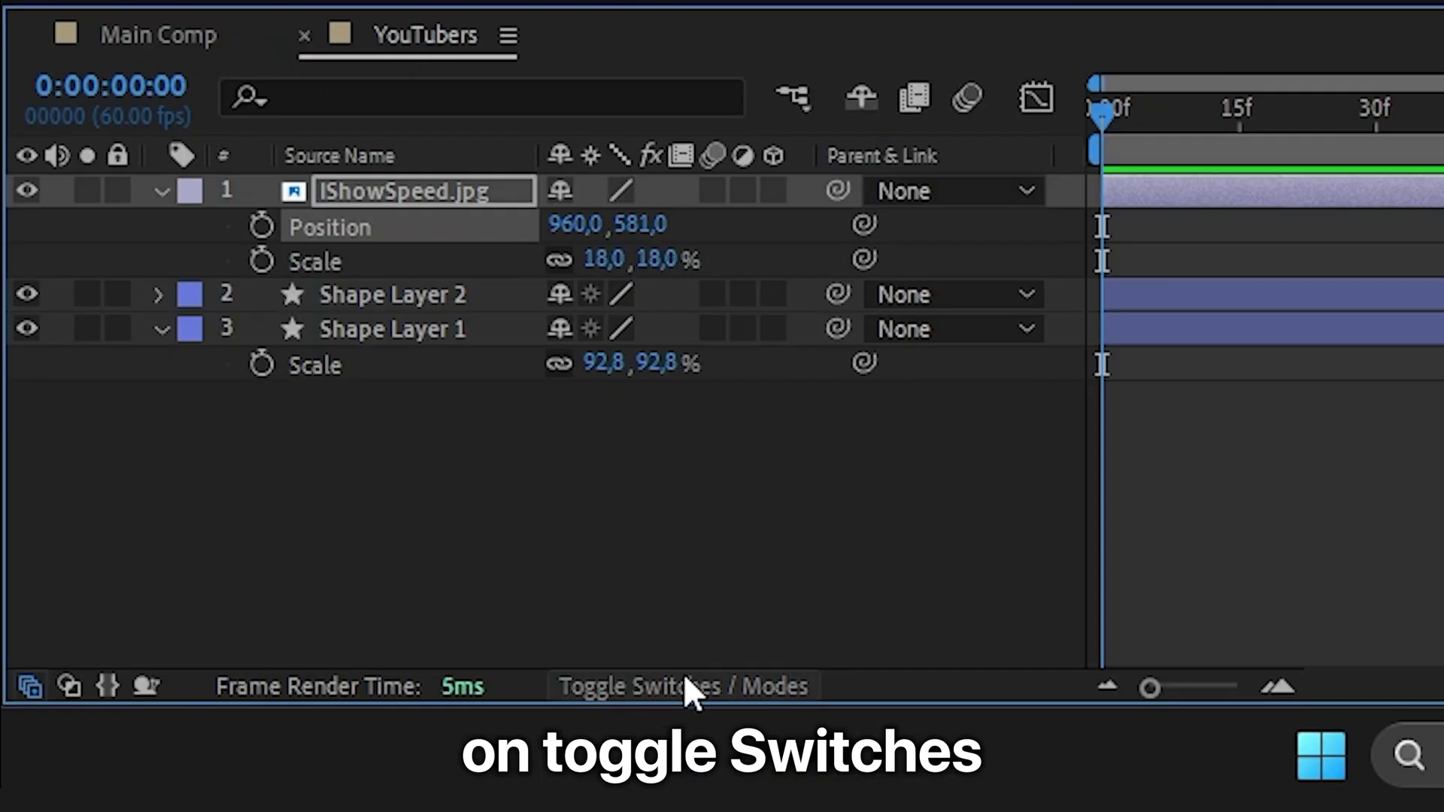
Track-matte the photo to Shape Layer 1 and move it down to position 960, 637.4.
{"action": "left_click", "coordinate": [686, 684]}
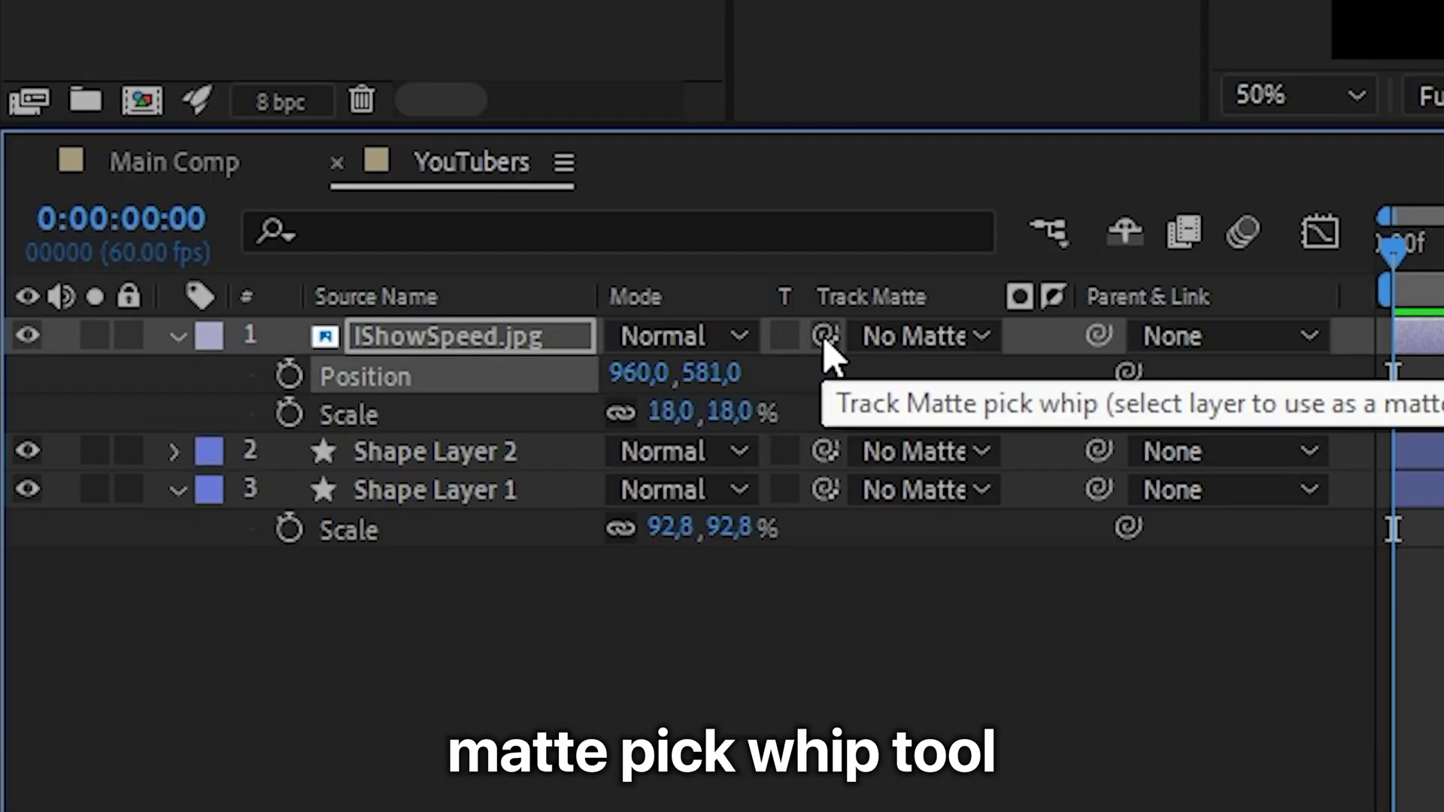
{"action": "left_click_drag", "start_coordinate": [742, 193], "coordinate": [426, 339]}
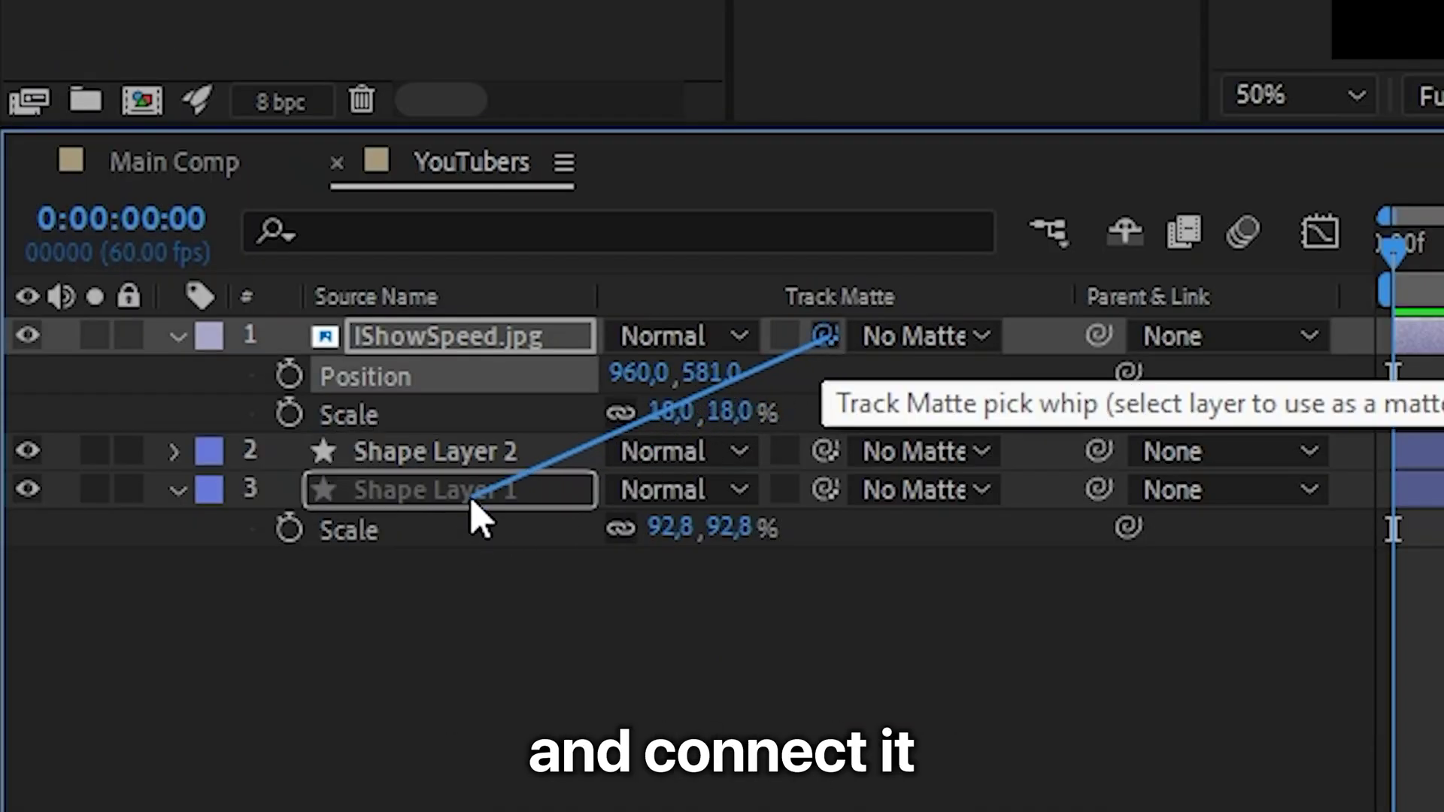
{"action": "left_click_drag", "start_coordinate": [471, 503], "coordinate": [475, 496]}
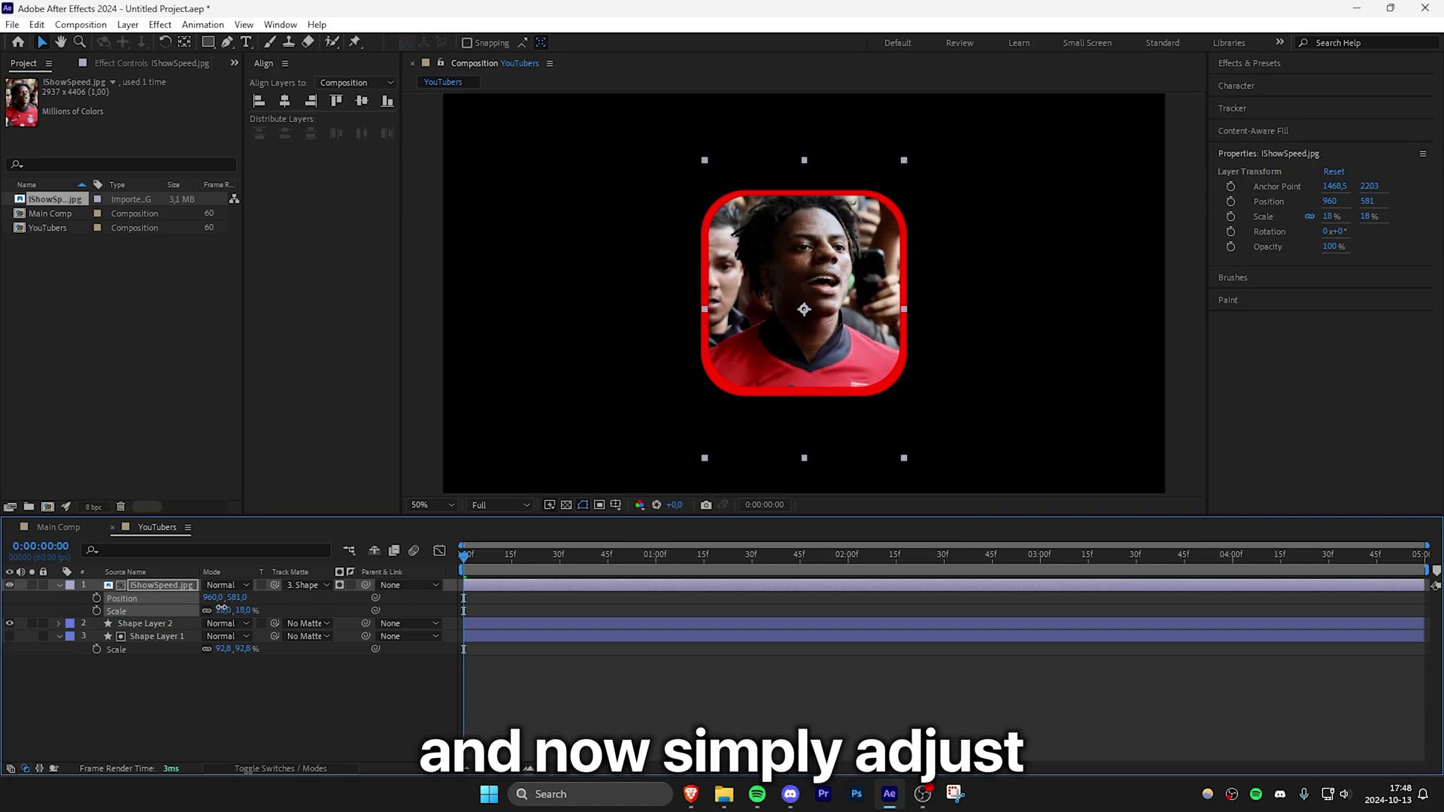
{"action": "mouse_move", "coordinate": [238, 597]}
{"action": "left_mouse_down"}
{"action": "mouse_move", "coordinate": [278, 599]}
{"action": "mouse_move", "coordinate": [233, 609]}
{"action": "mouse_move", "coordinate": [260, 599]}
{"action": "left_mouse_up"}
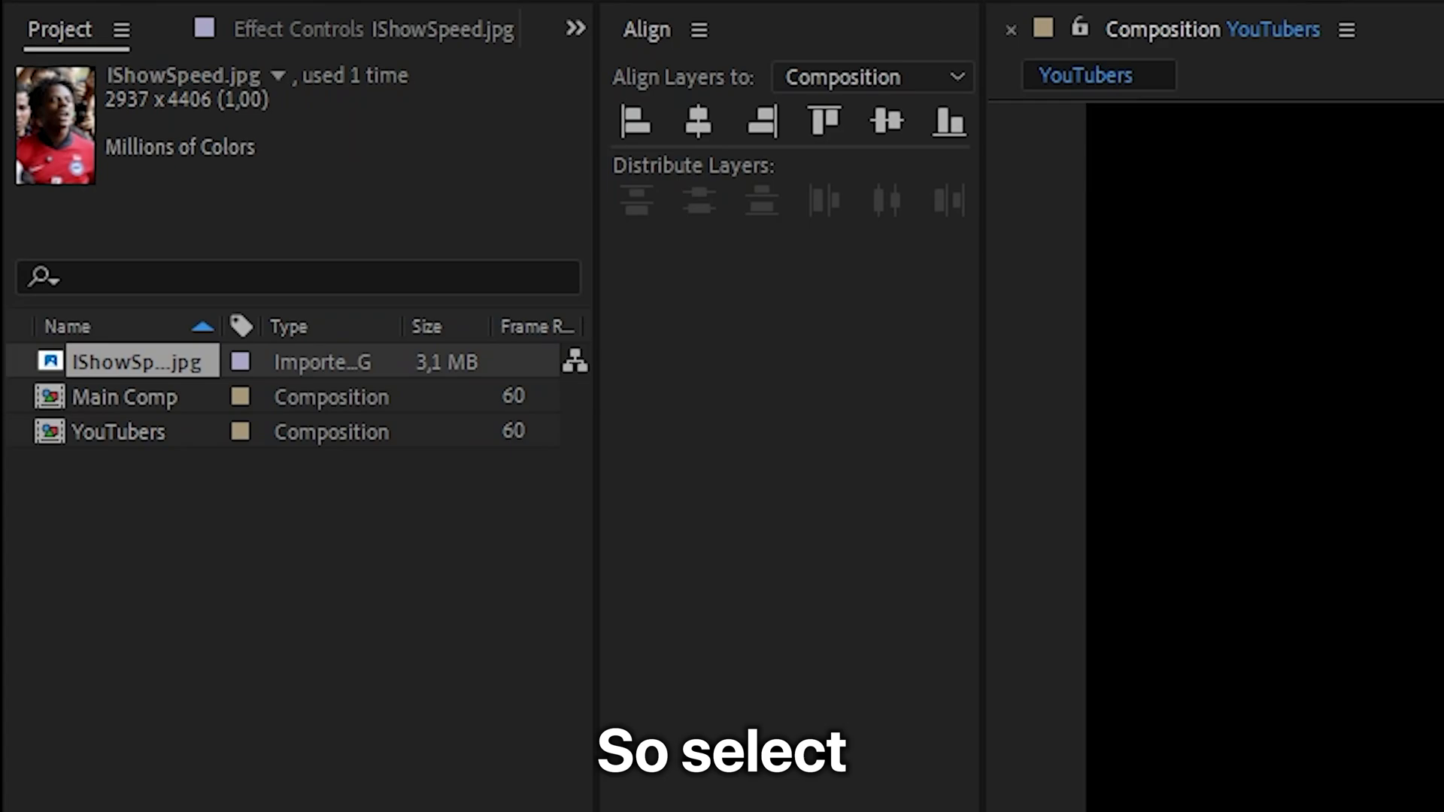
Duplicate the YouTubers comp into YouTubers 2–8 and select those seven copies.
{"action": "left_click", "coordinate": [124, 432]}
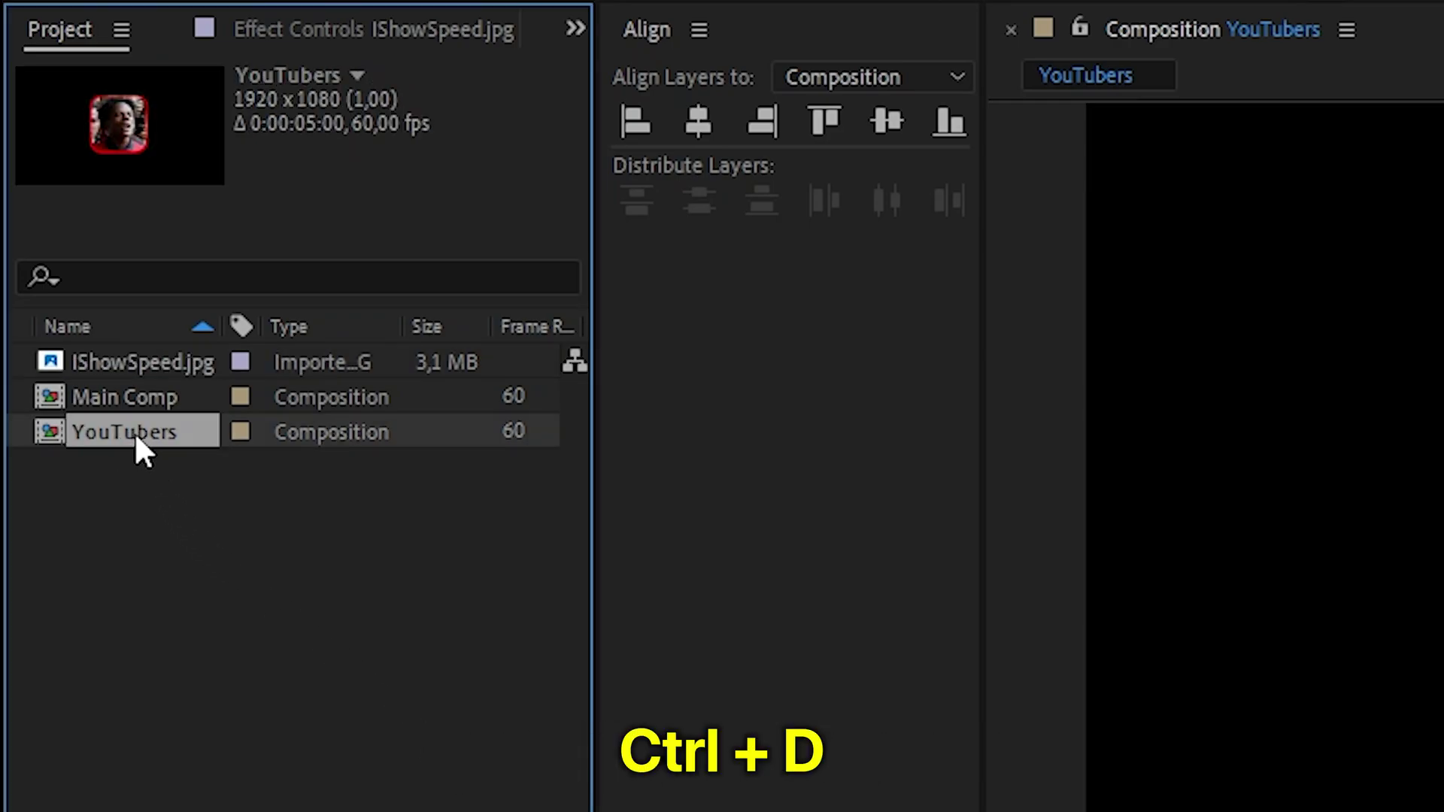
{"action": "key", "text": "ctrl+d"}
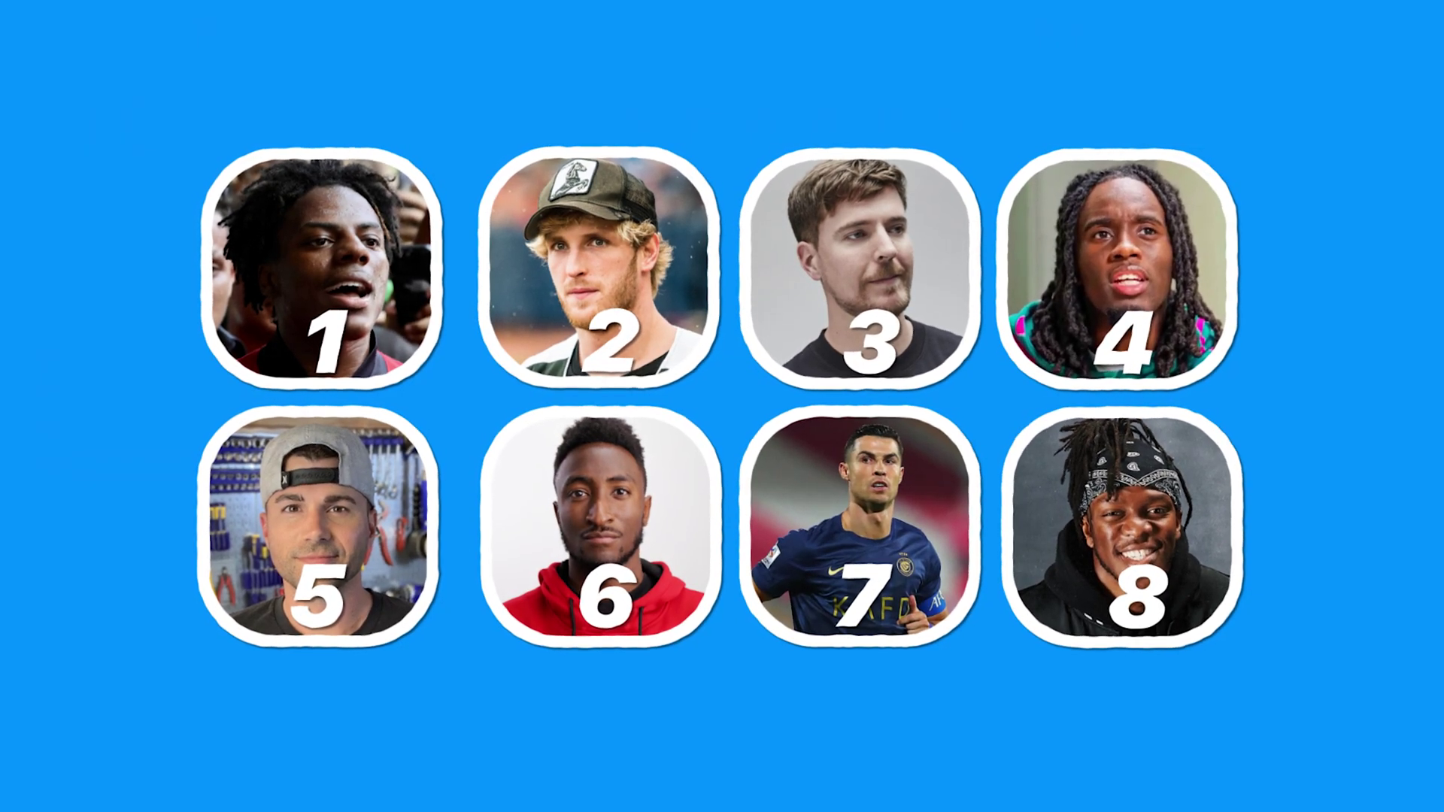
{"action": "key", "text": "ctrl+d"}
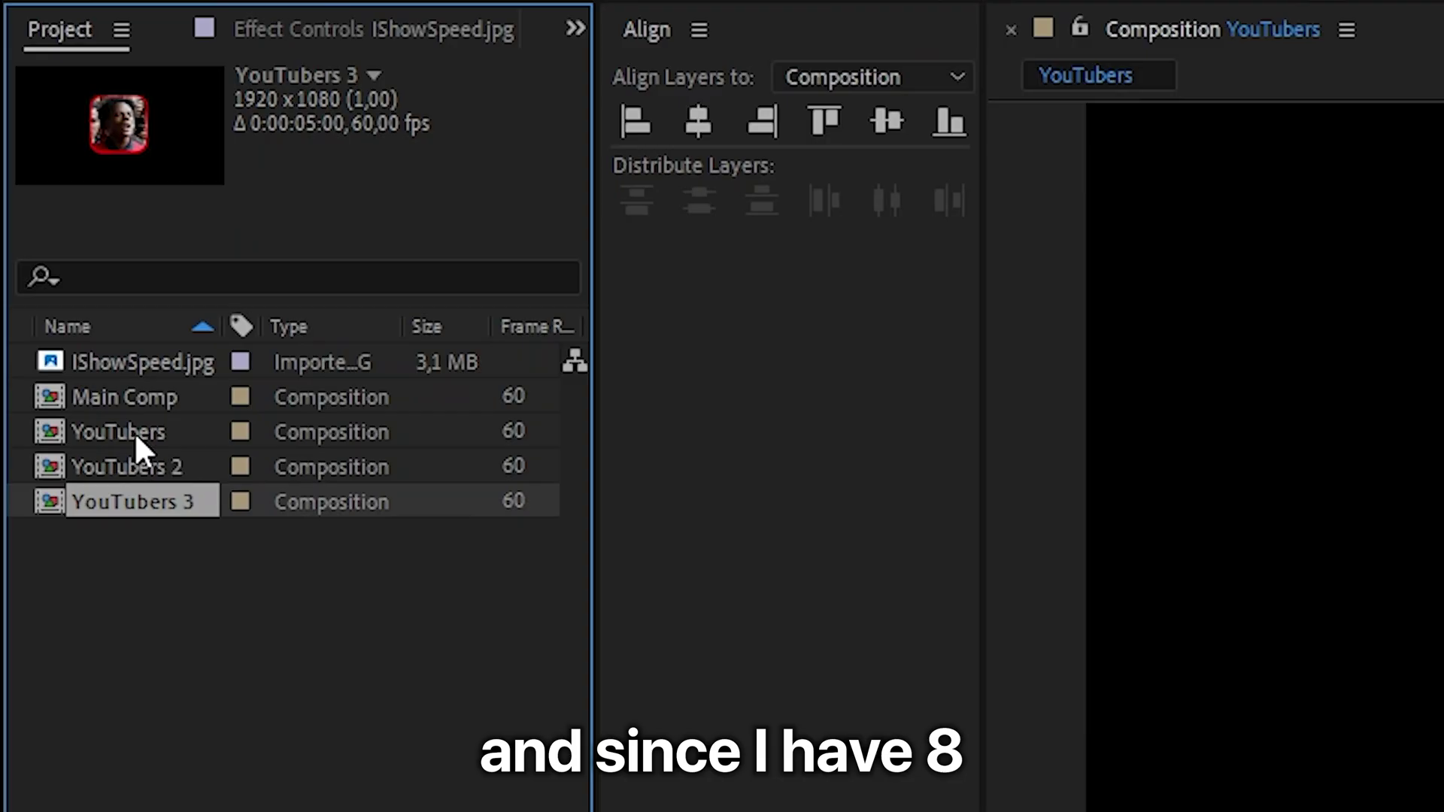
{"action": "key", "text": "ctrl+d"}
{"action": "key", "text": "ctrl+d"}
{"action": "key", "text": "ctrl+d"}
{"action": "key", "text": "ctrl+d"}
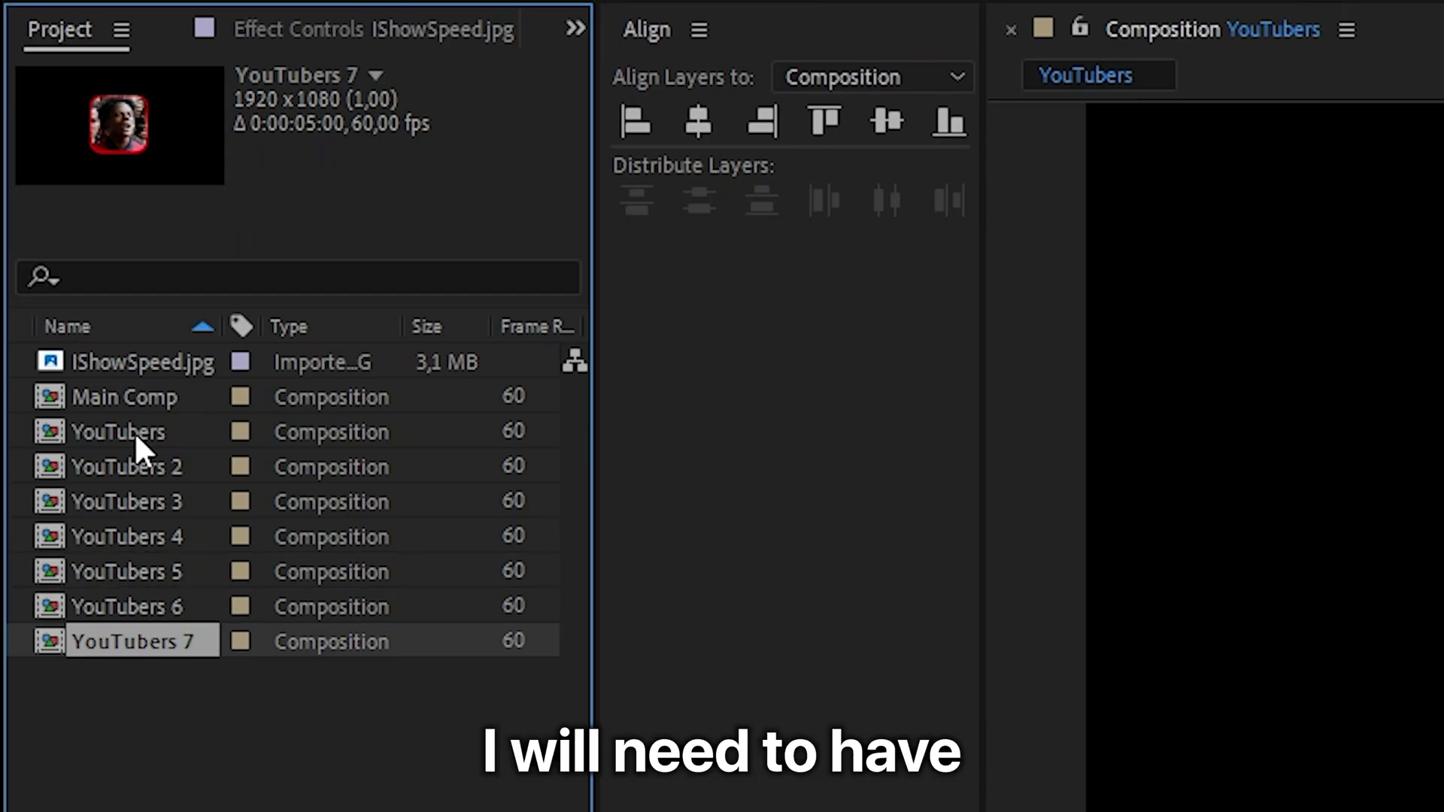
{"action": "key", "text": "ctrl+d"}
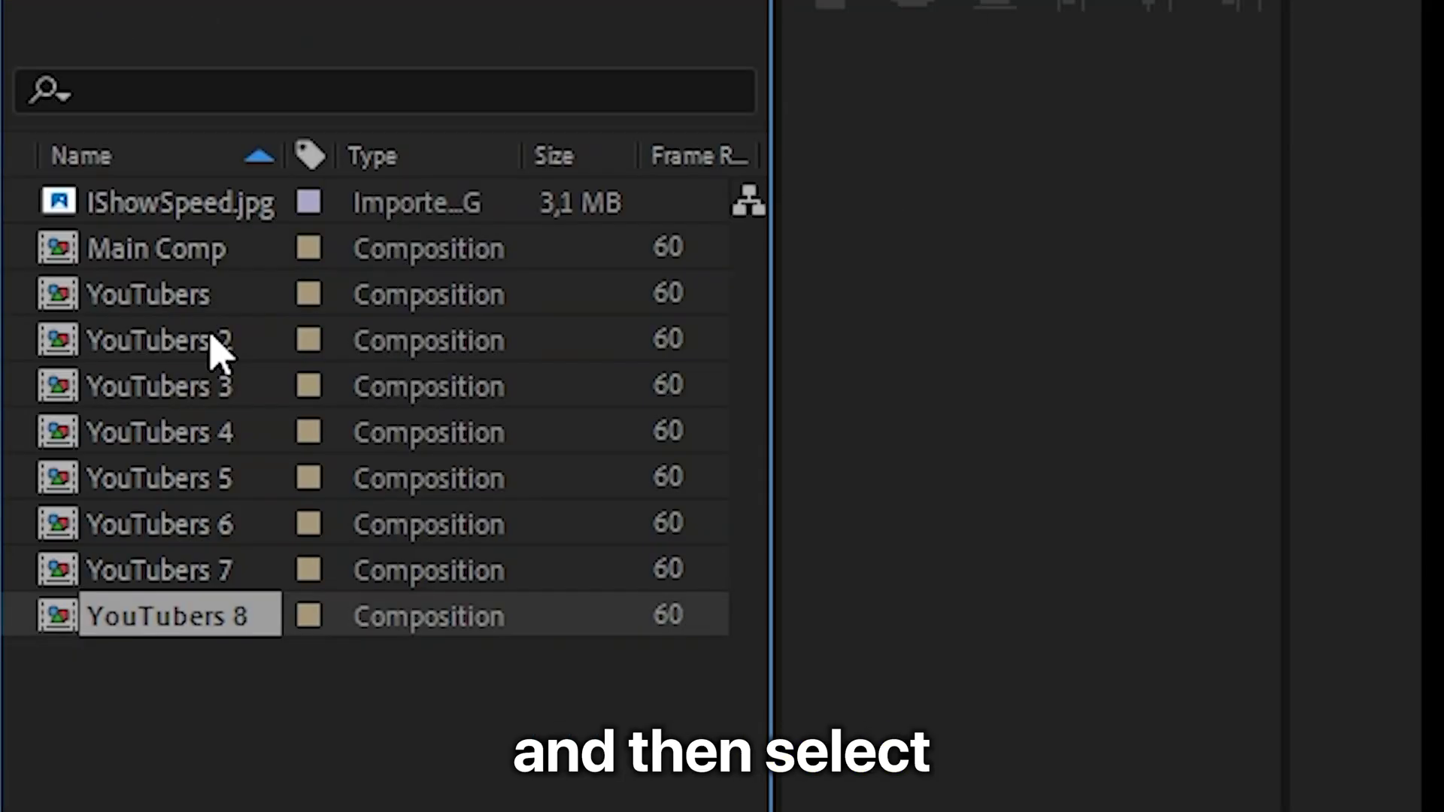
{"action": "left_click", "coordinate": [218, 347]}
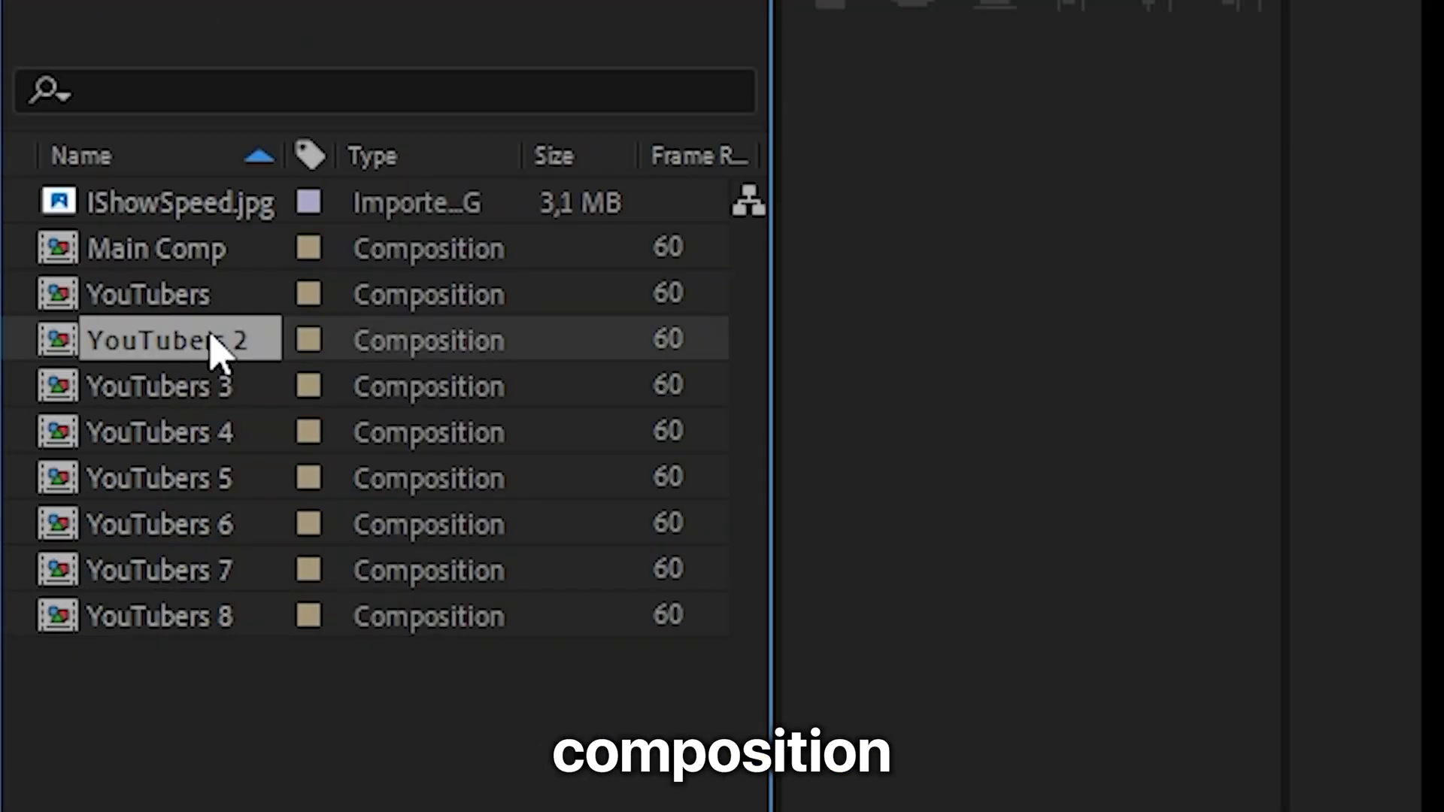
{"action": "left_click", "coordinate": [198, 645], "text": "shift"}
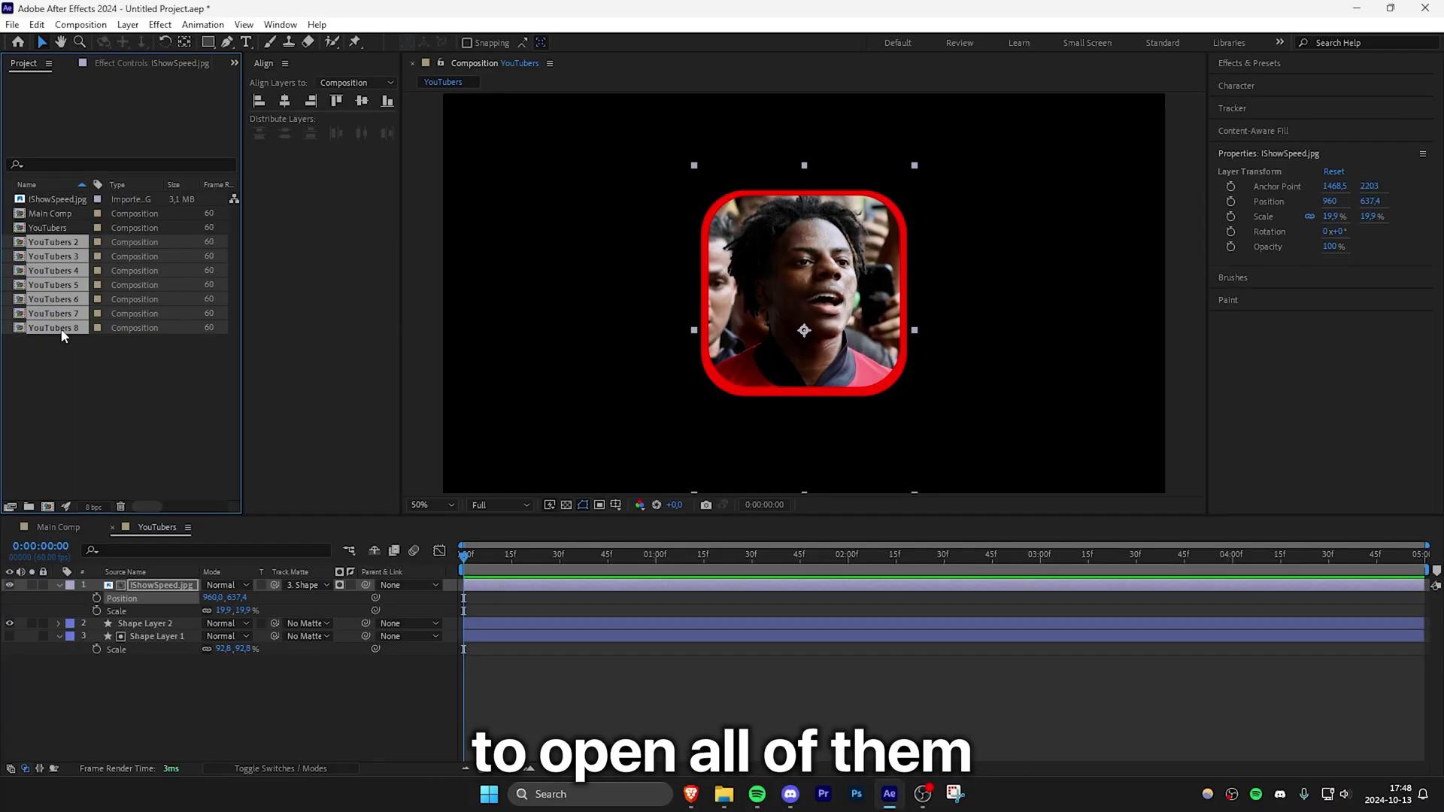
Open the seven copies, close the original YouTubers comp, and delete IShowSpeed.jpg from YouTubers 2.
{"action": "double_click", "coordinate": [62, 330]}
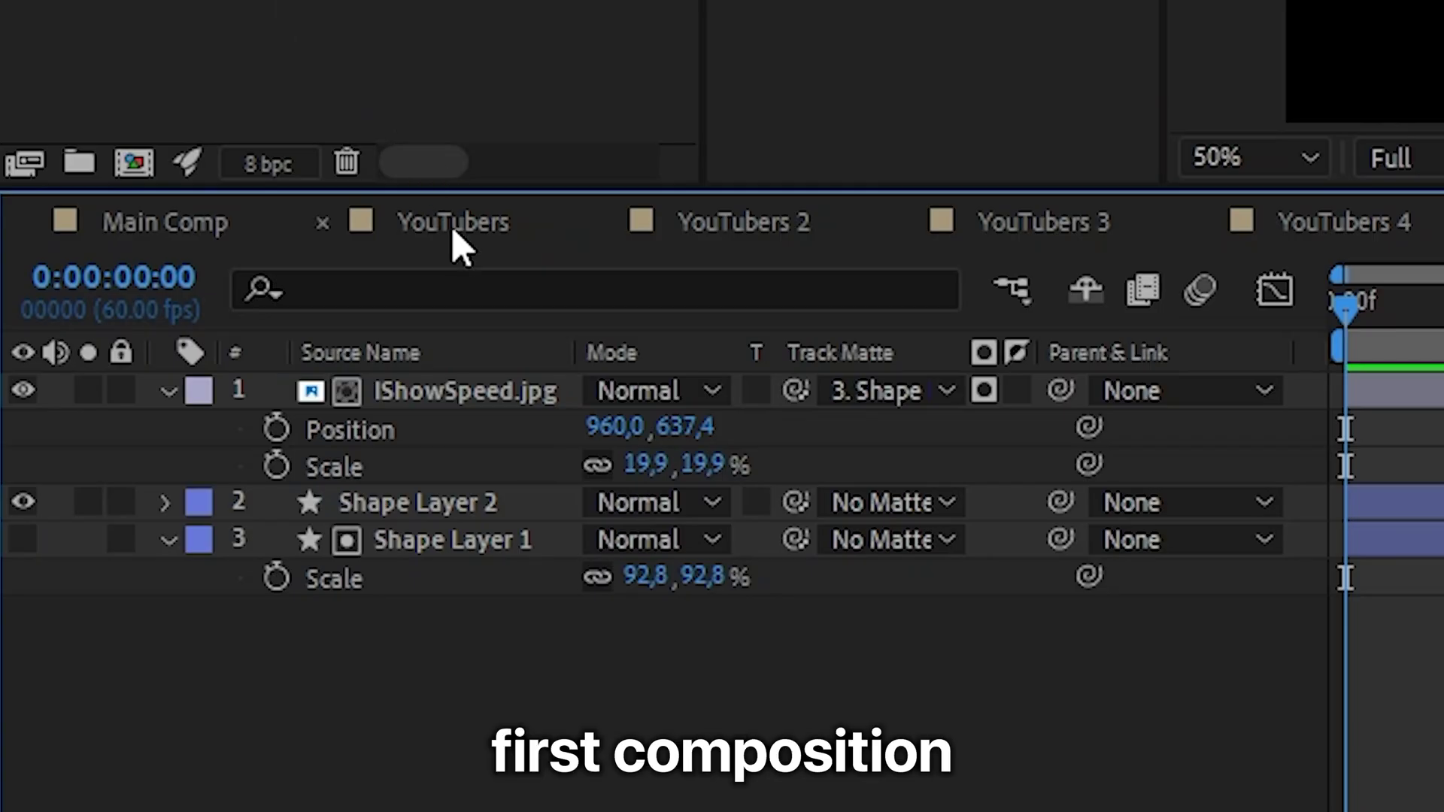
{"action": "left_click", "coordinate": [147, 529]}
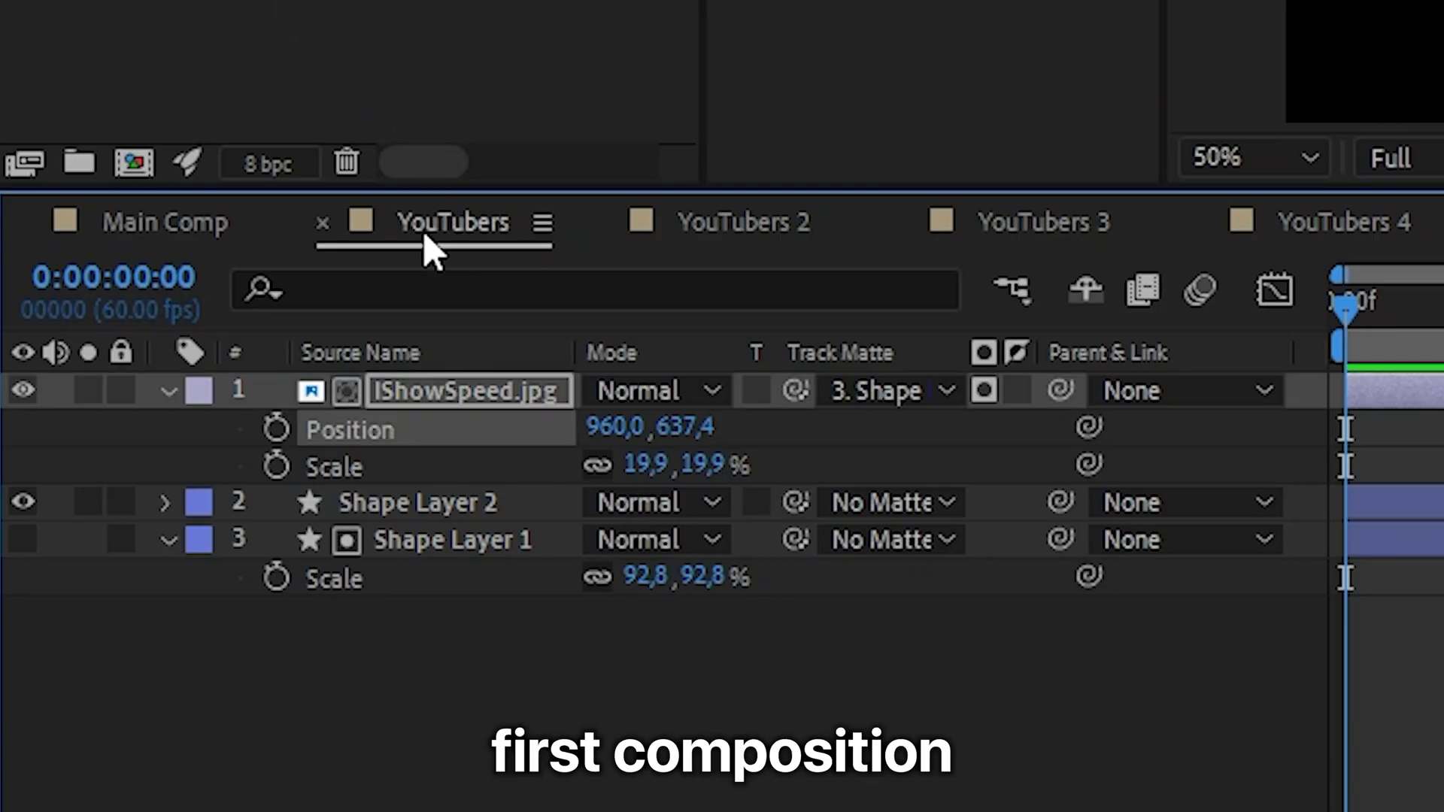
{"action": "left_click", "coordinate": [322, 224]}
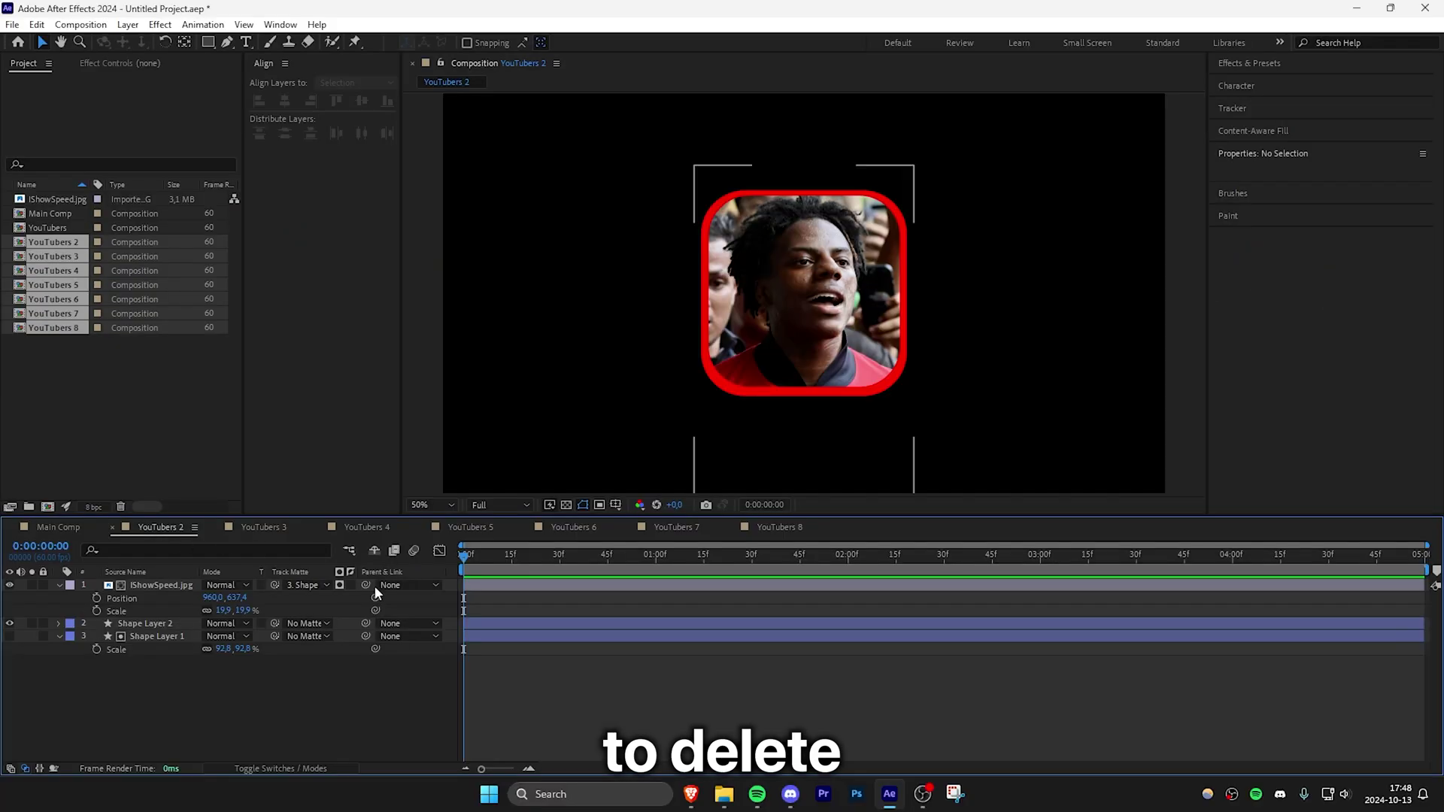
{"action": "left_click", "coordinate": [547, 587]}
{"action": "key", "text": "Delete"}
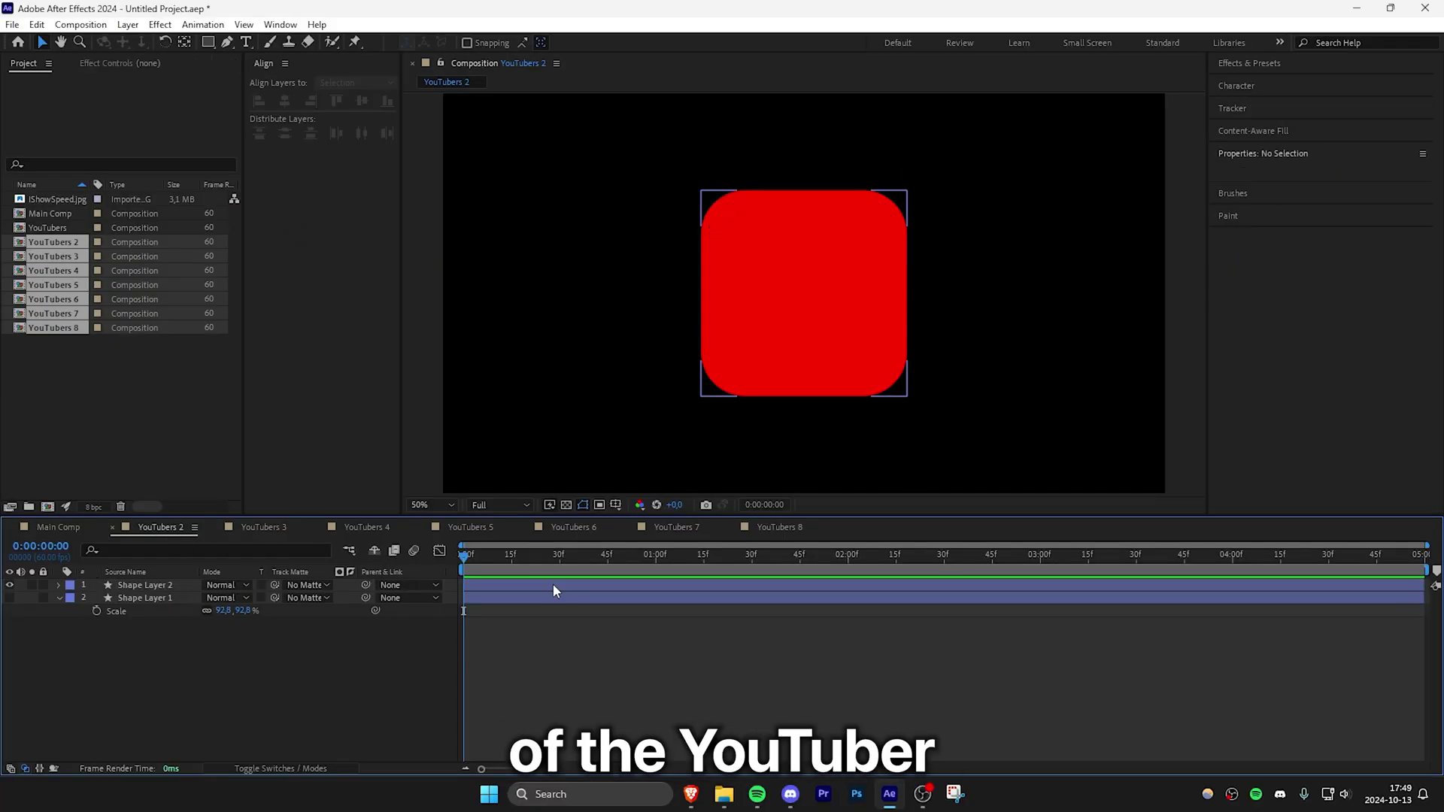
Add Kai Cenat.webp, matte it to Shape Layer 1, scale it to 120.6% and centre the face.
{"action": "left_click_drag", "start_coordinate": [553, 591], "coordinate": [765, 396]}
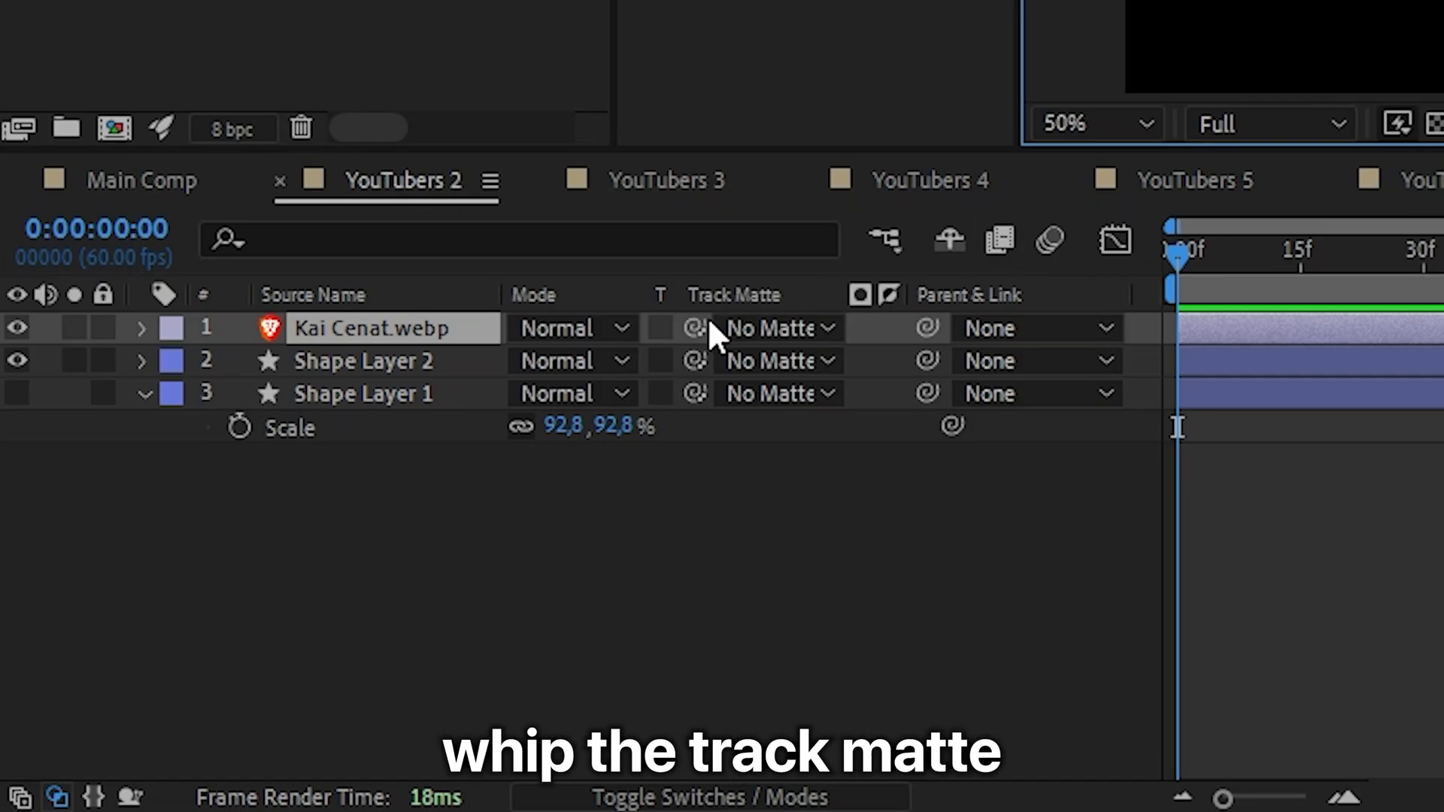
{"action": "left_click_drag", "start_coordinate": [275, 585], "coordinate": [256, 590]}
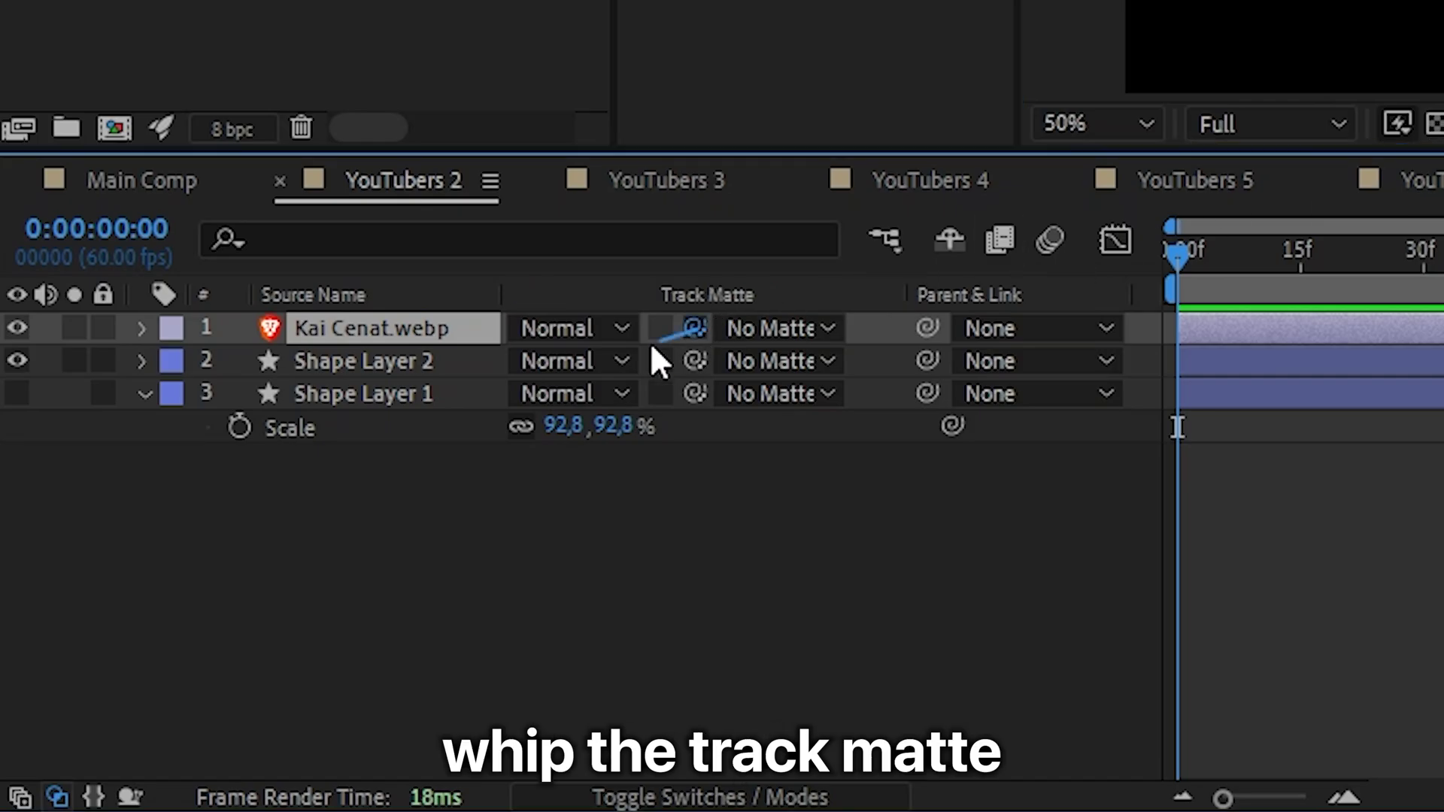
{"action": "left_click_drag", "start_coordinate": [650, 341], "coordinate": [425, 399]}
{"action": "key", "text": "s"}
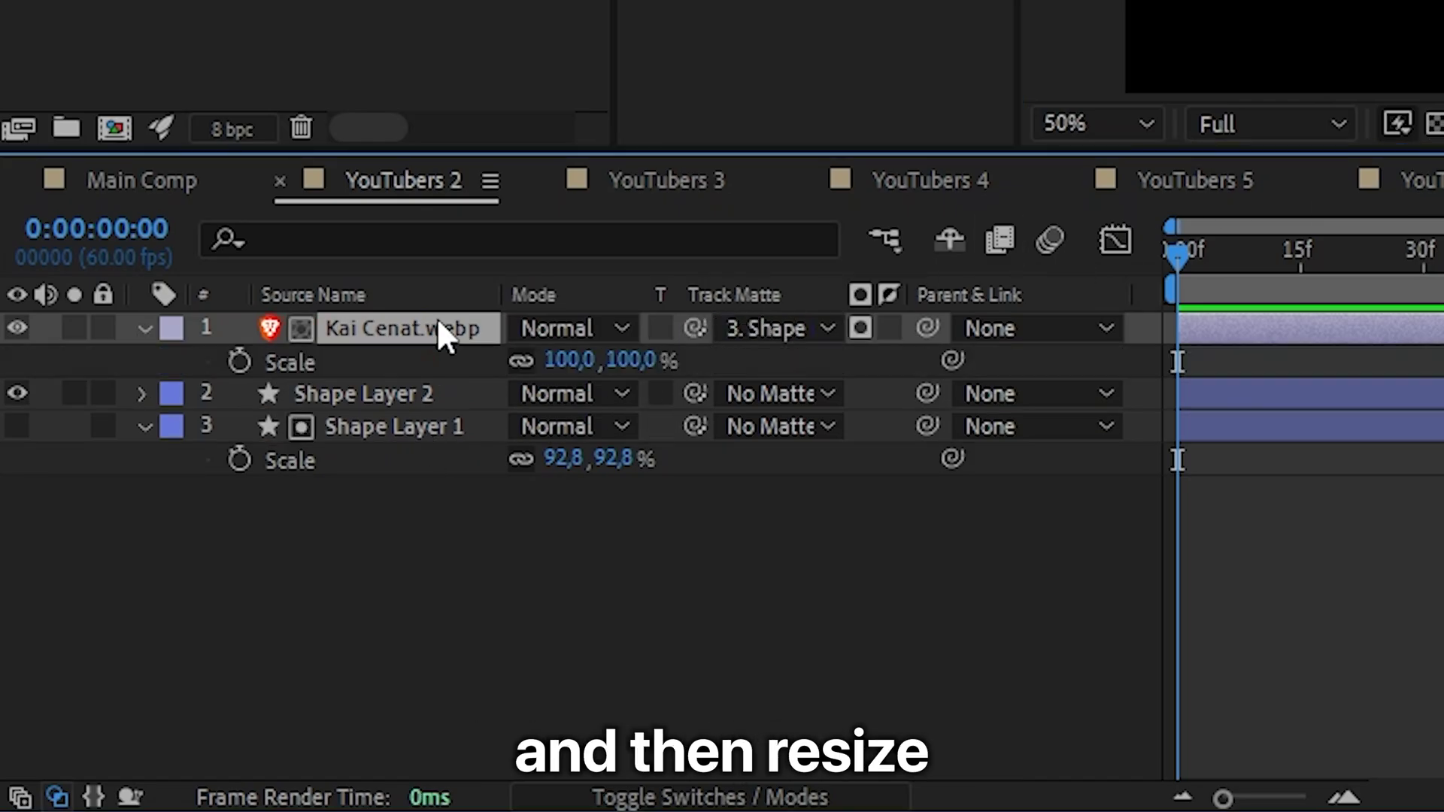
{"action": "key", "text": "shift+p"}
{"action": "left_click_drag", "start_coordinate": [571, 396], "coordinate": [918, 376]}
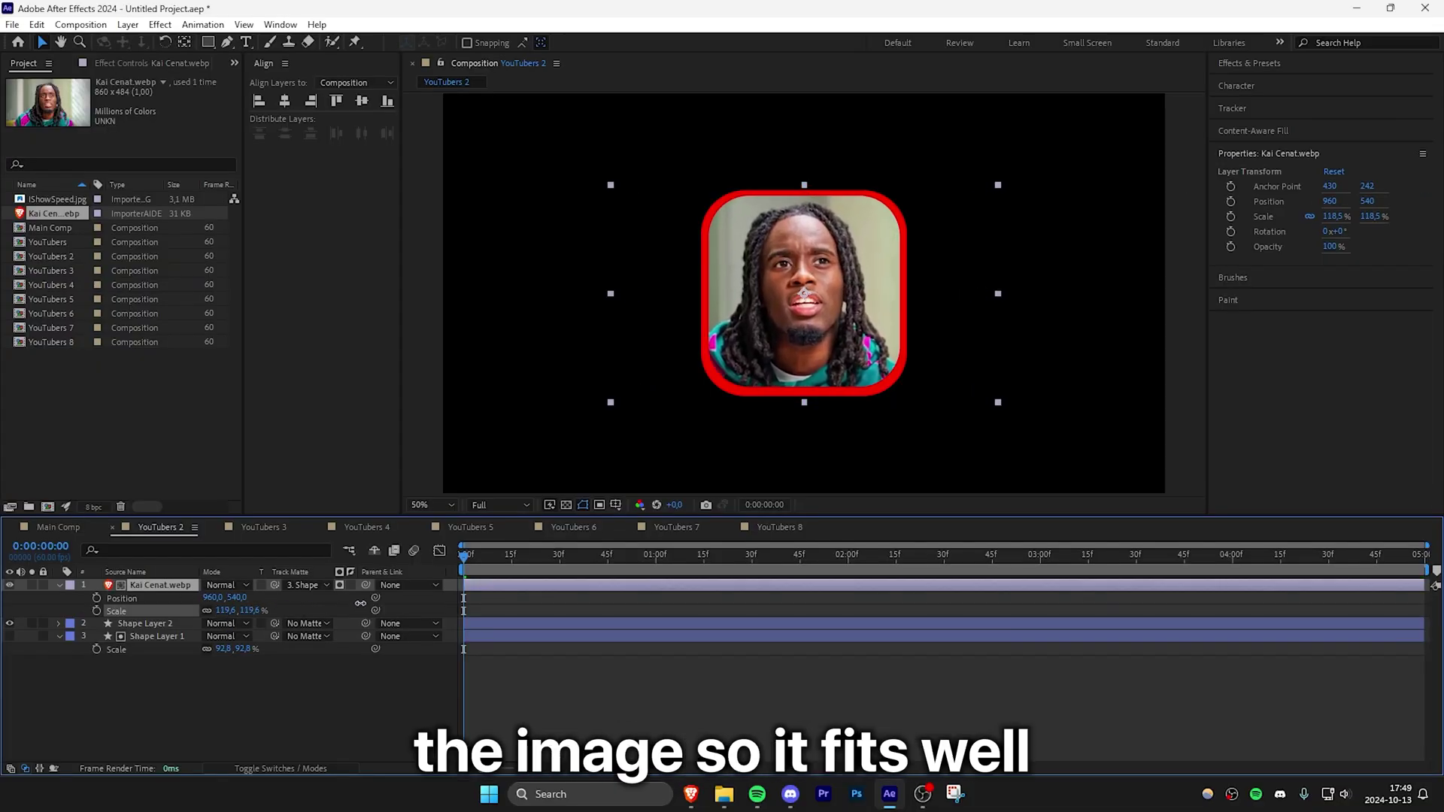
{"action": "left_click_drag", "start_coordinate": [361, 603], "coordinate": [368, 603]}
{"action": "left_click_drag", "start_coordinate": [238, 597], "coordinate": [223, 597]}
{"action": "left_click", "coordinate": [113, 527]}
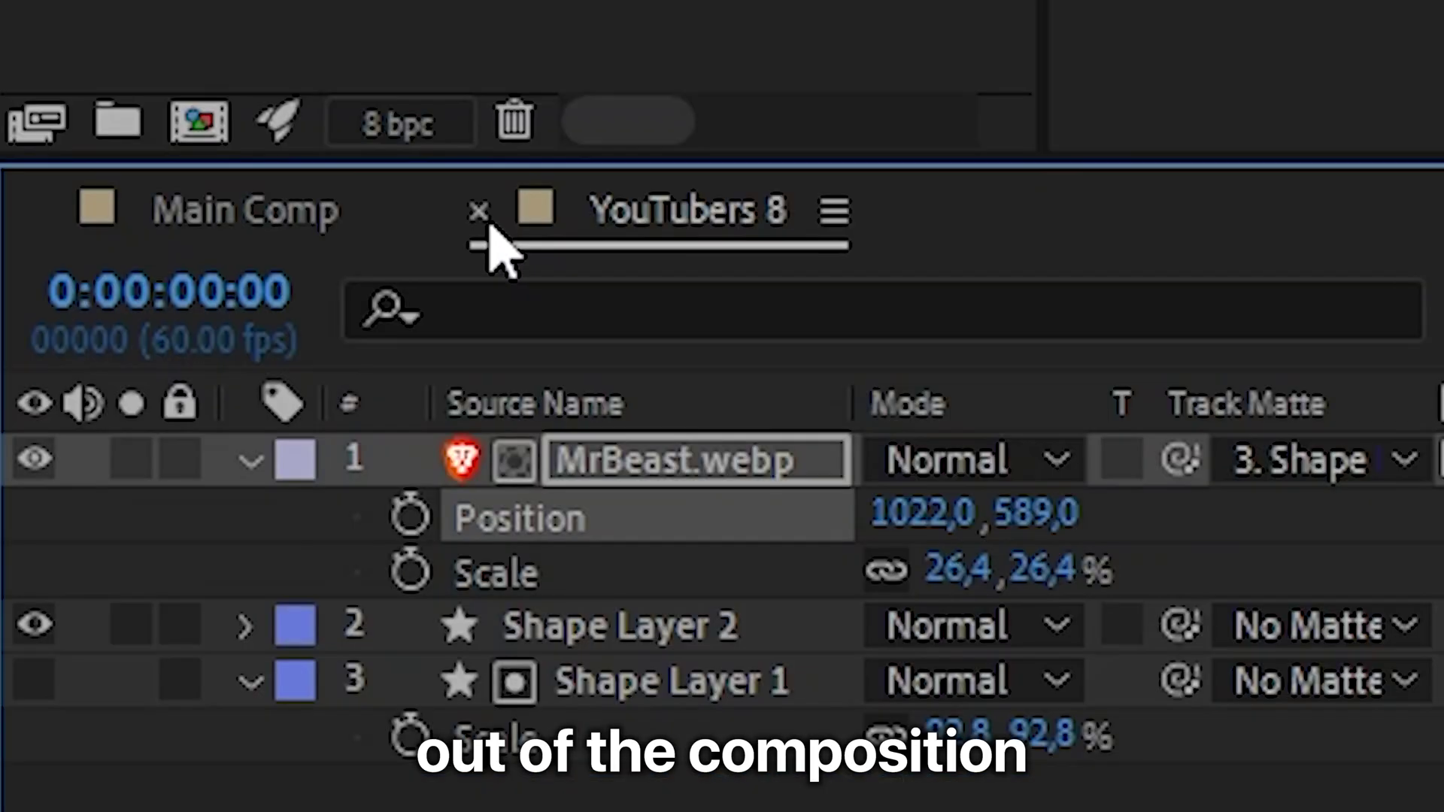
Add all eight YouTubers comps to Main Comp as 3D layers.
{"action": "left_click", "coordinate": [113, 528]}
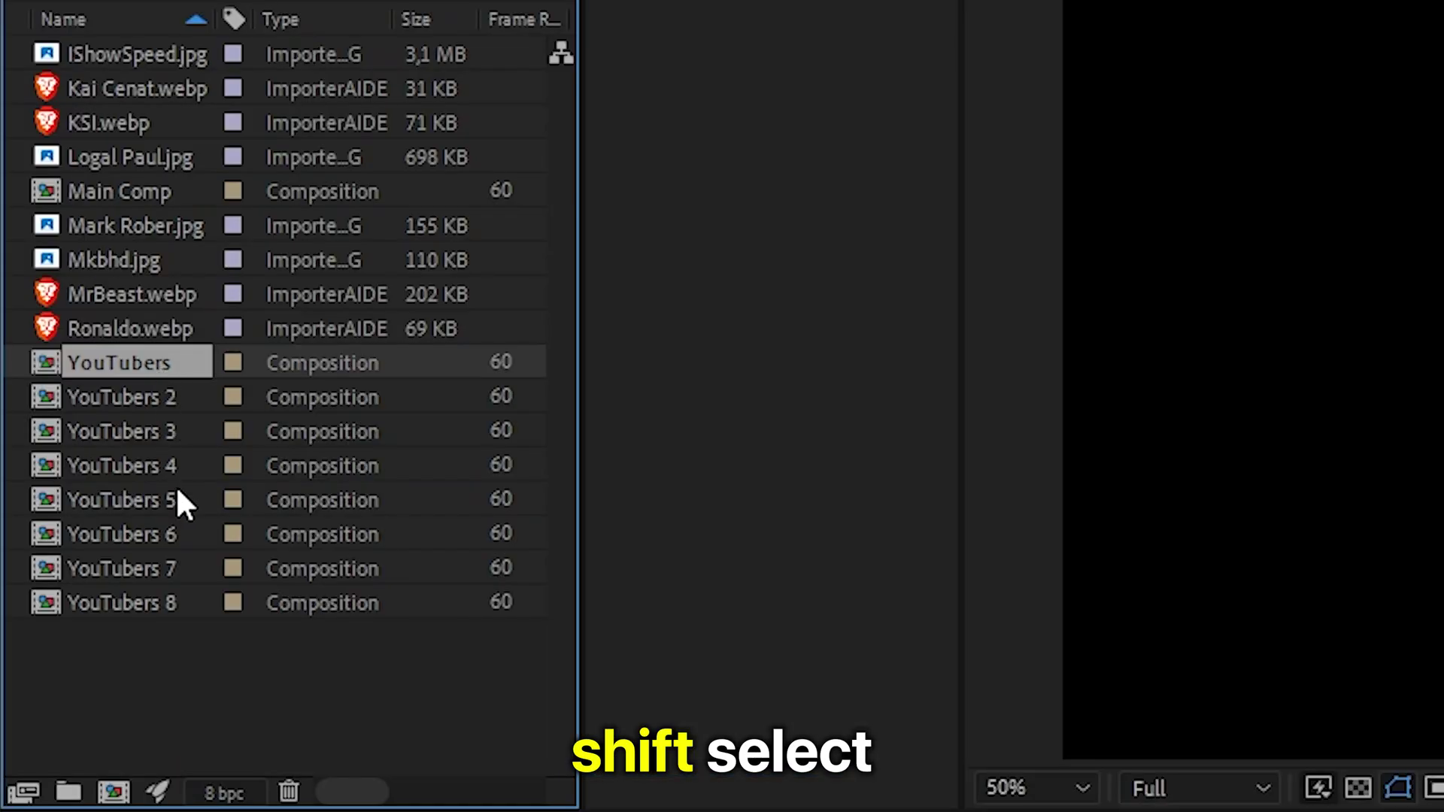
{"action": "left_click", "coordinate": [167, 603], "text": "shift"}
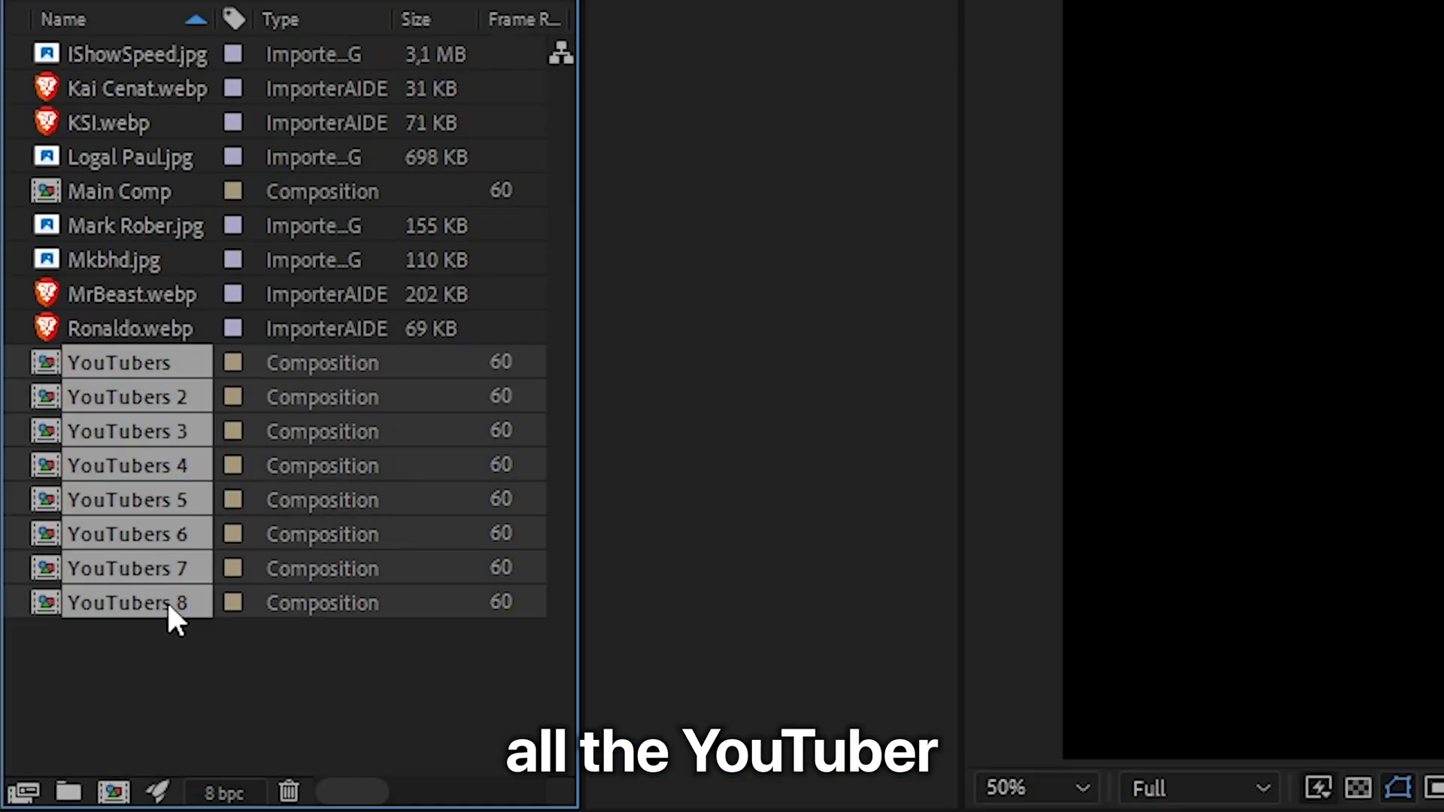
{"action": "left_click_drag", "start_coordinate": [155, 599], "coordinate": [460, 579]}
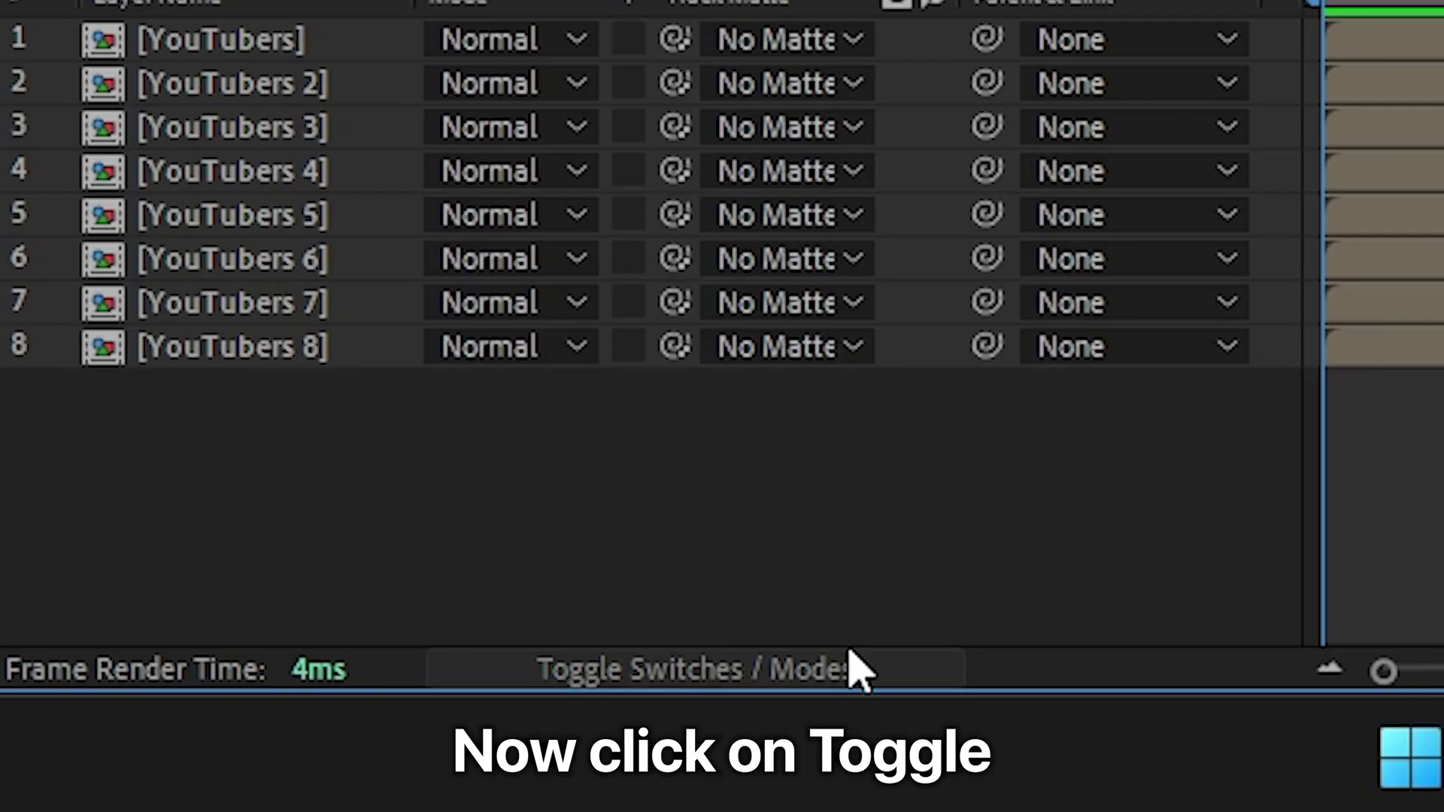
{"action": "left_click", "coordinate": [856, 668]}
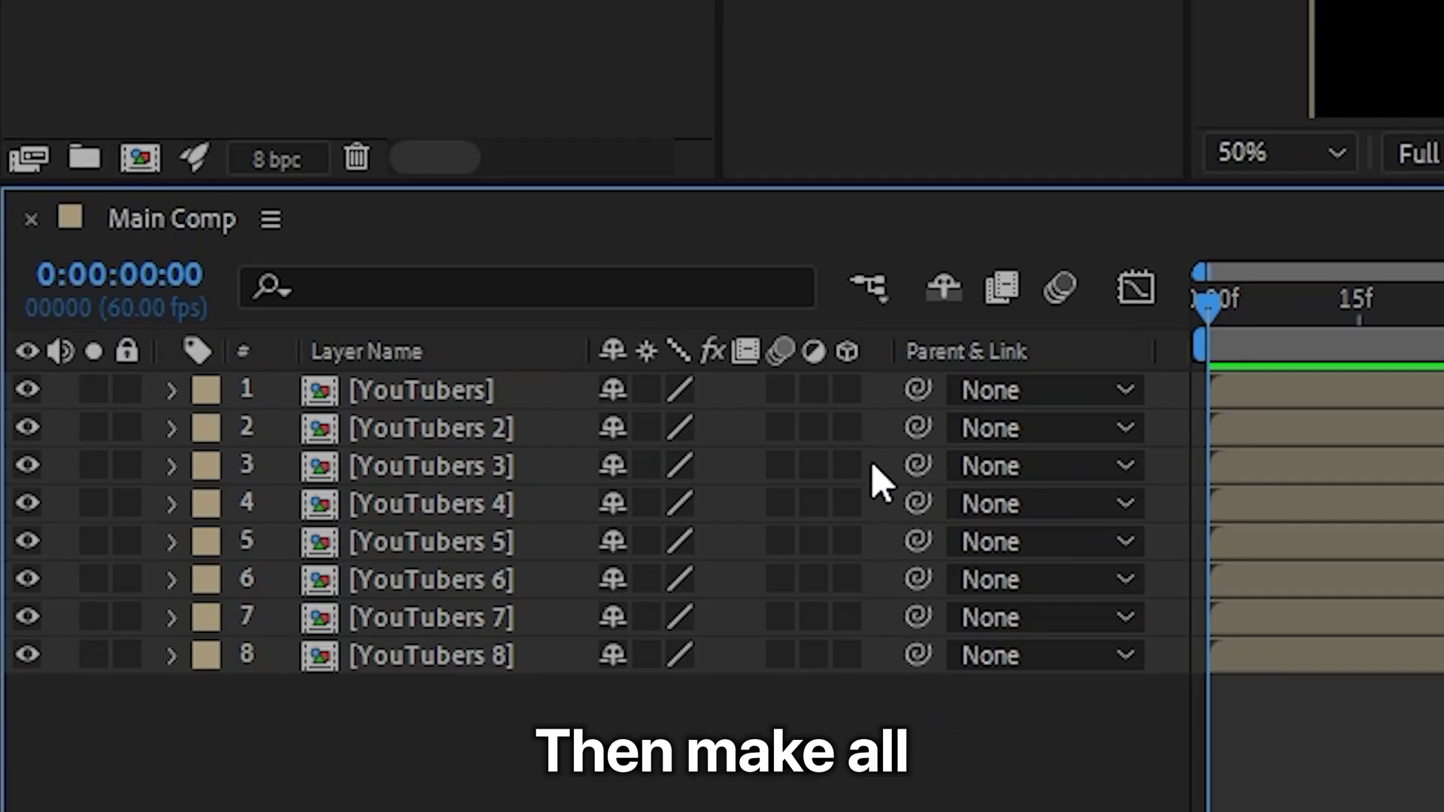
{"action": "left_click", "coordinate": [847, 655]}
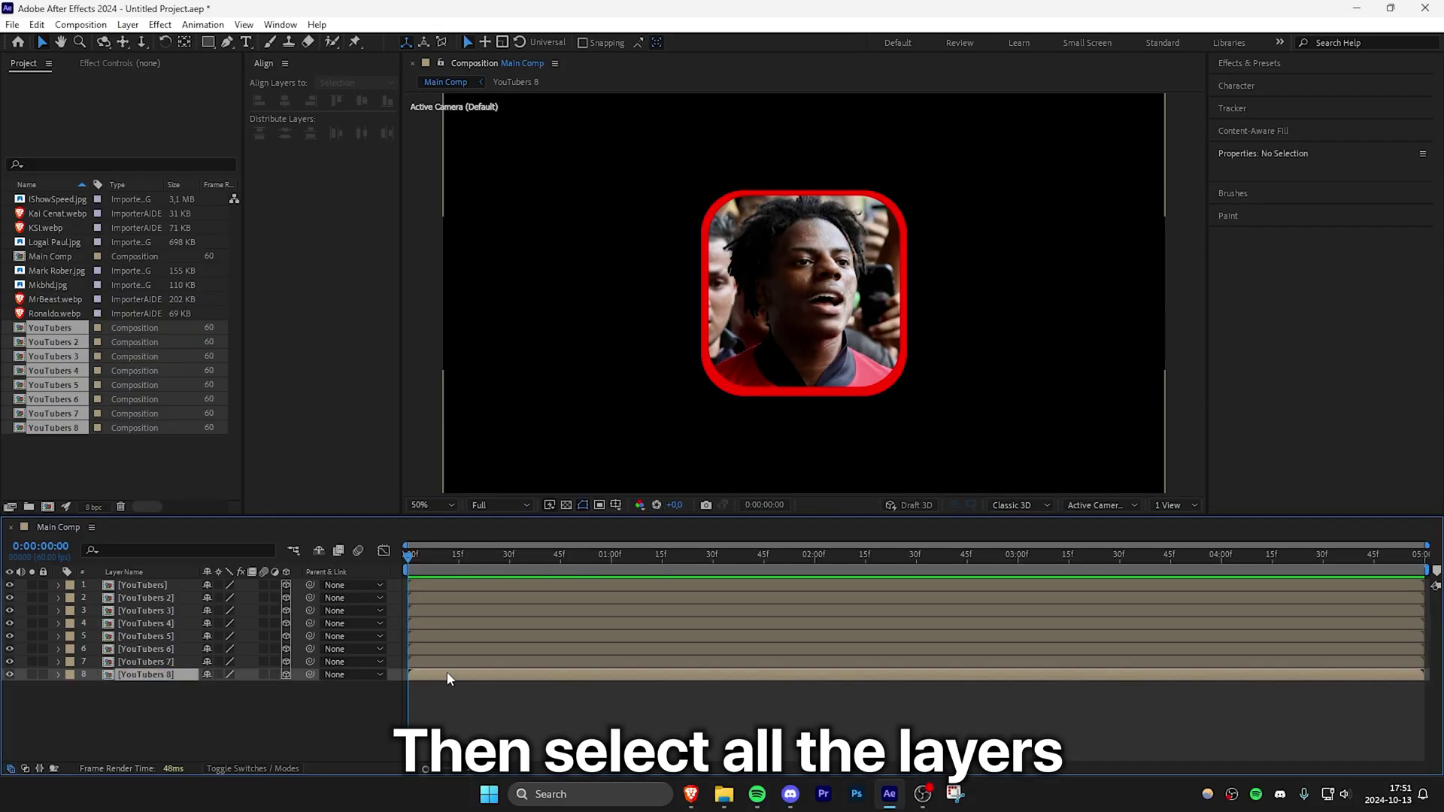
Set every layer's Z Position to 503, then deselect the layers.
{"action": "key", "text": "ctrl+a"}
{"action": "key", "text": "p"}
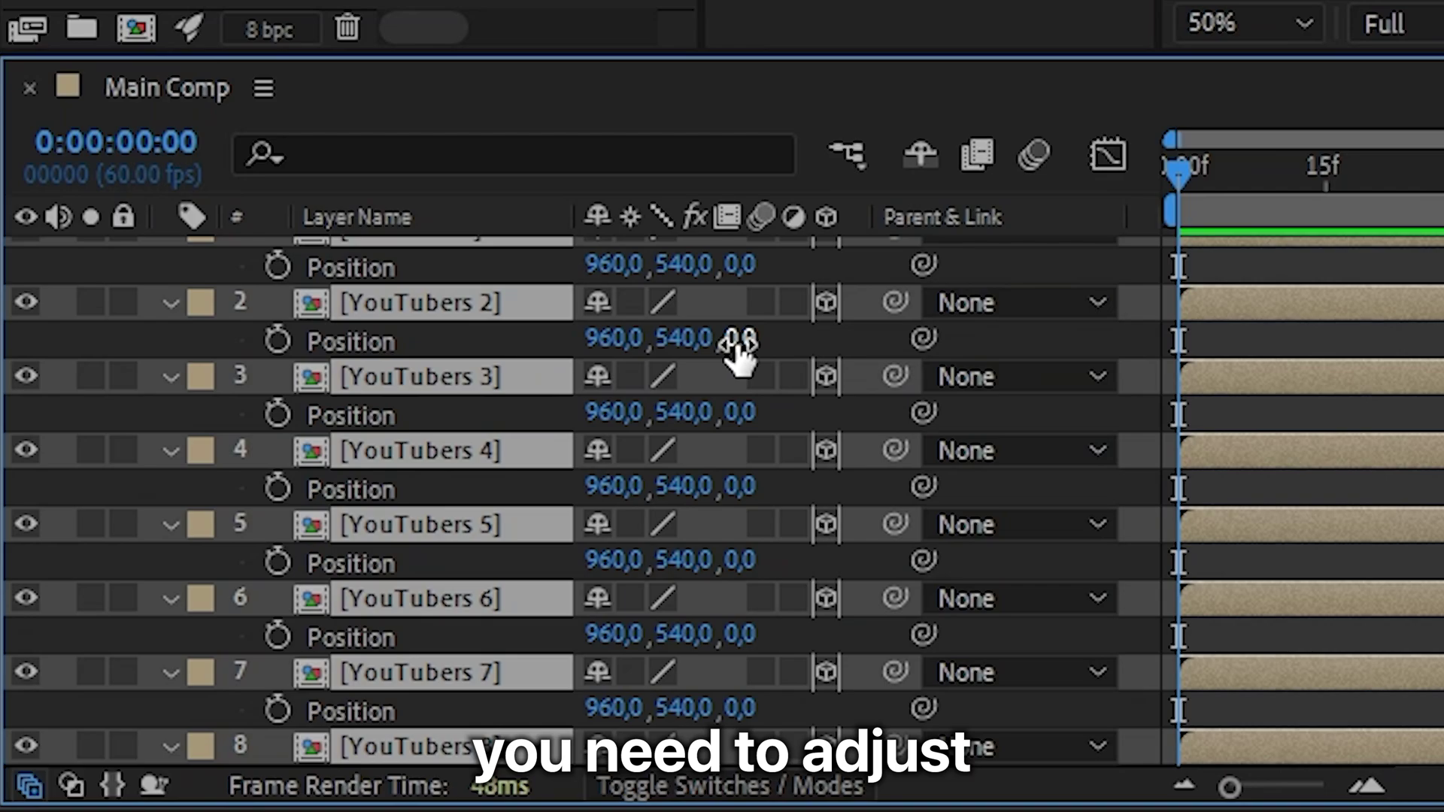
{"action": "left_click_drag", "start_coordinate": [254, 614], "coordinate": [288, 617]}
{"action": "left_click_drag", "start_coordinate": [834, 348], "coordinate": [626, 614]}
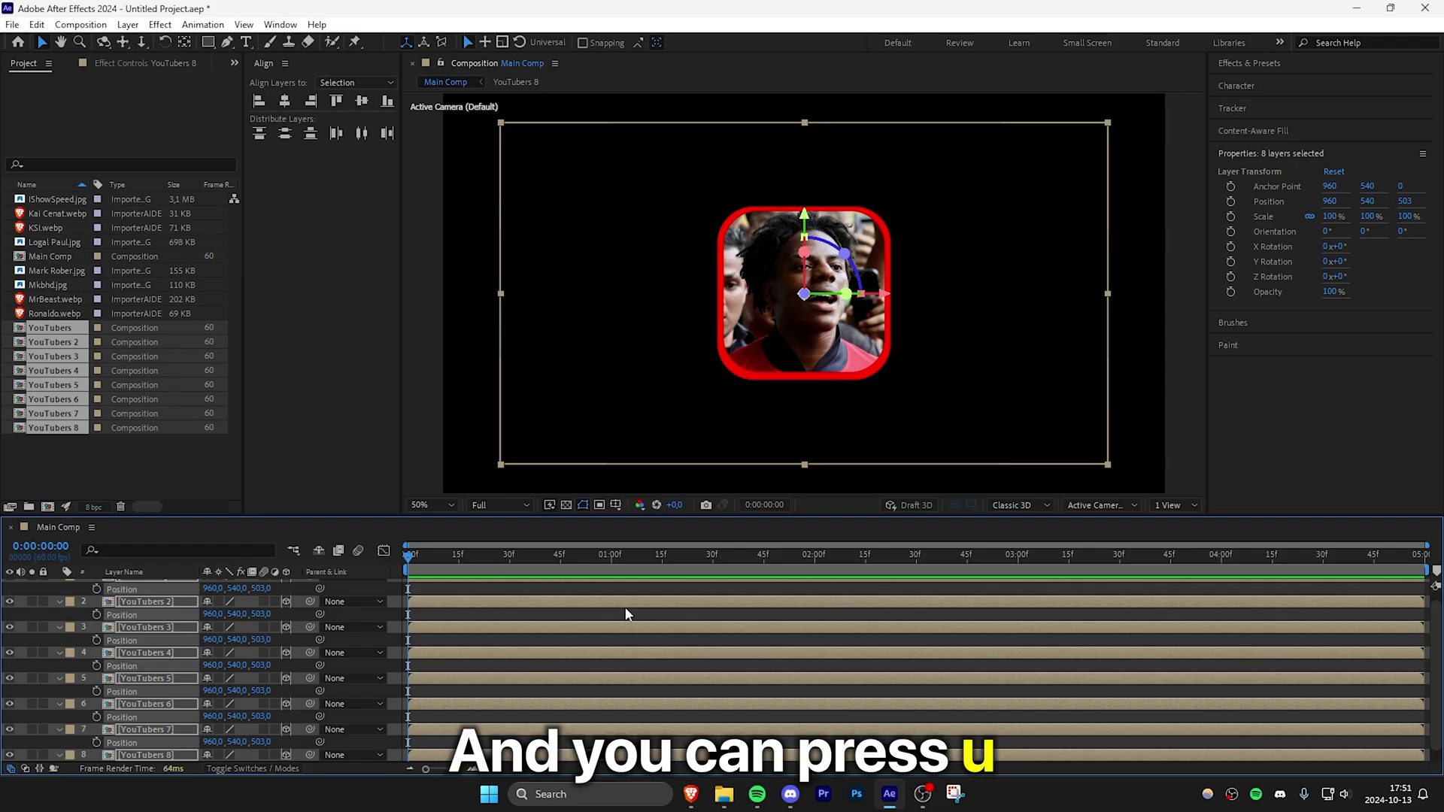
{"action": "key", "text": "u"}
{"action": "left_click", "coordinate": [463, 692]}
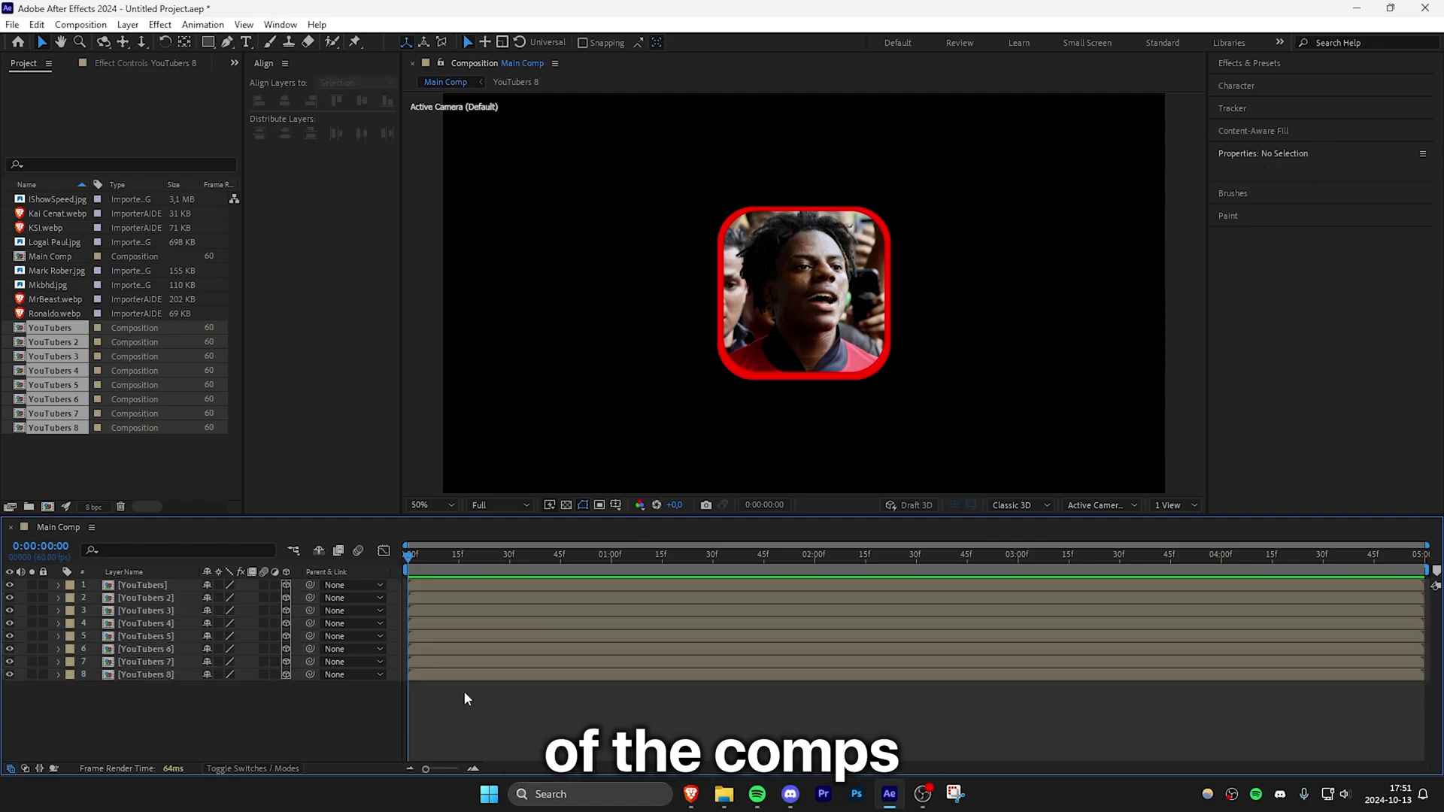
{"action": "right_click", "coordinate": [463, 692]}
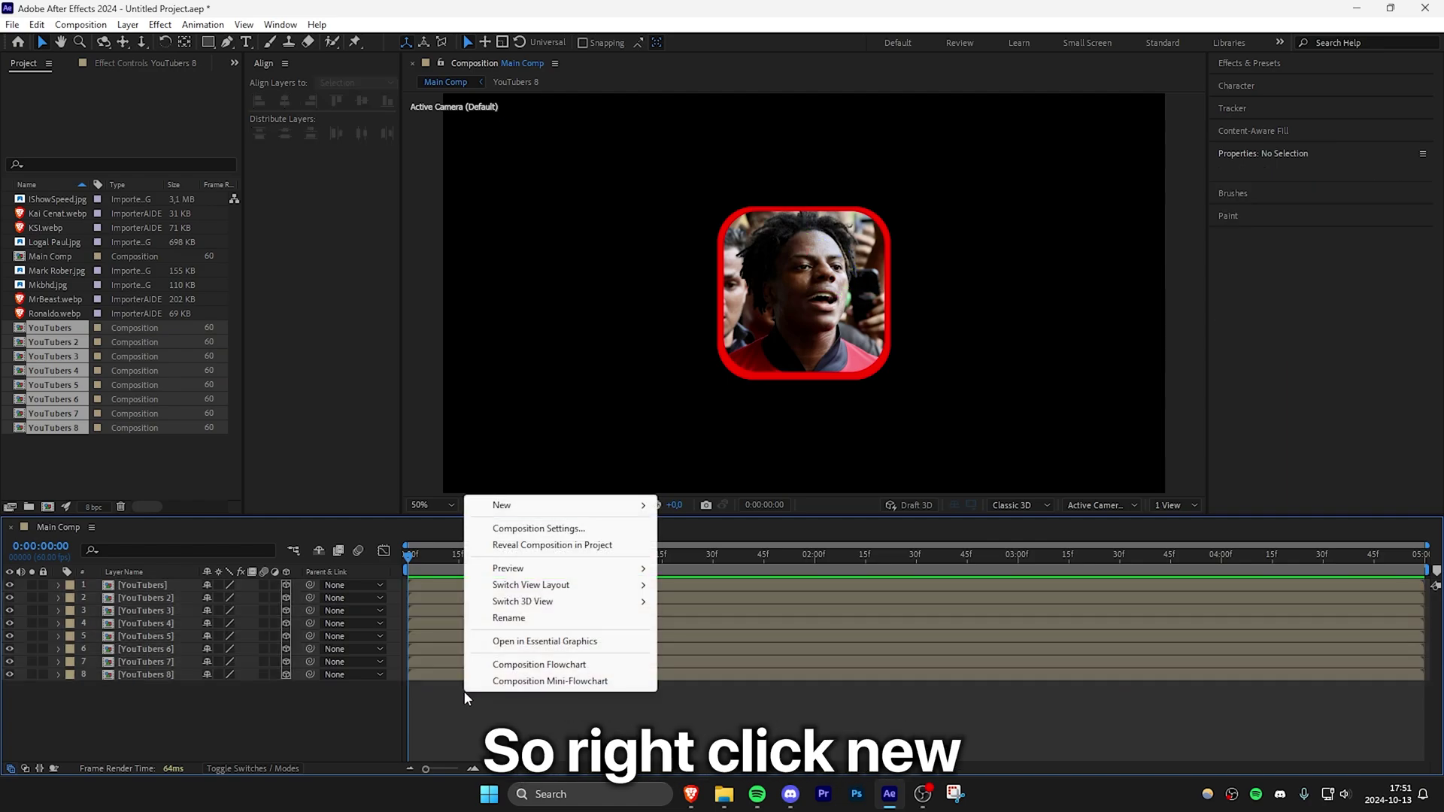
Add a 3D Null 1, reveal its rotation, and parent the first YouTubers layer to it.
{"action": "mouse_move", "coordinate": [557, 501]}
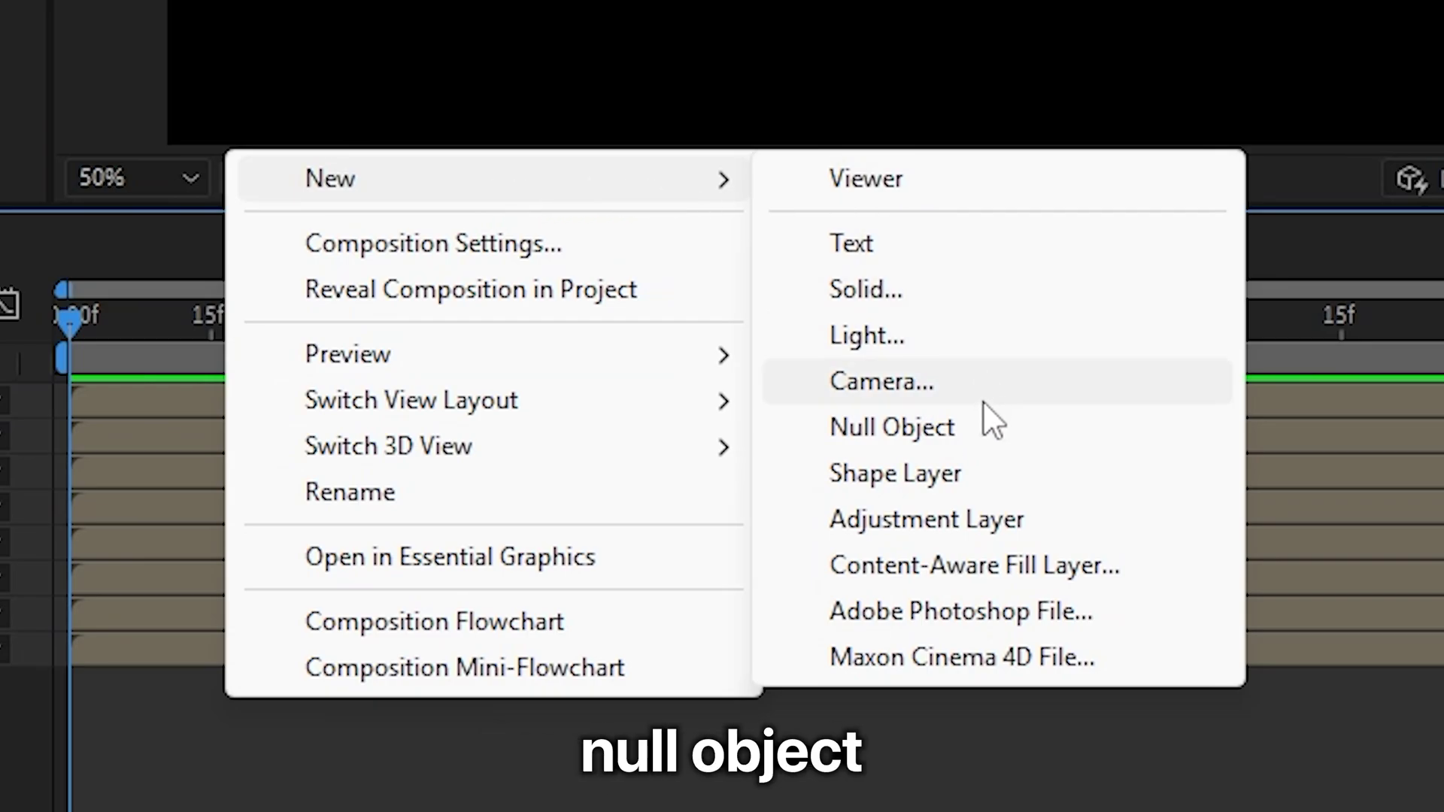
{"action": "left_click", "coordinate": [985, 427]}
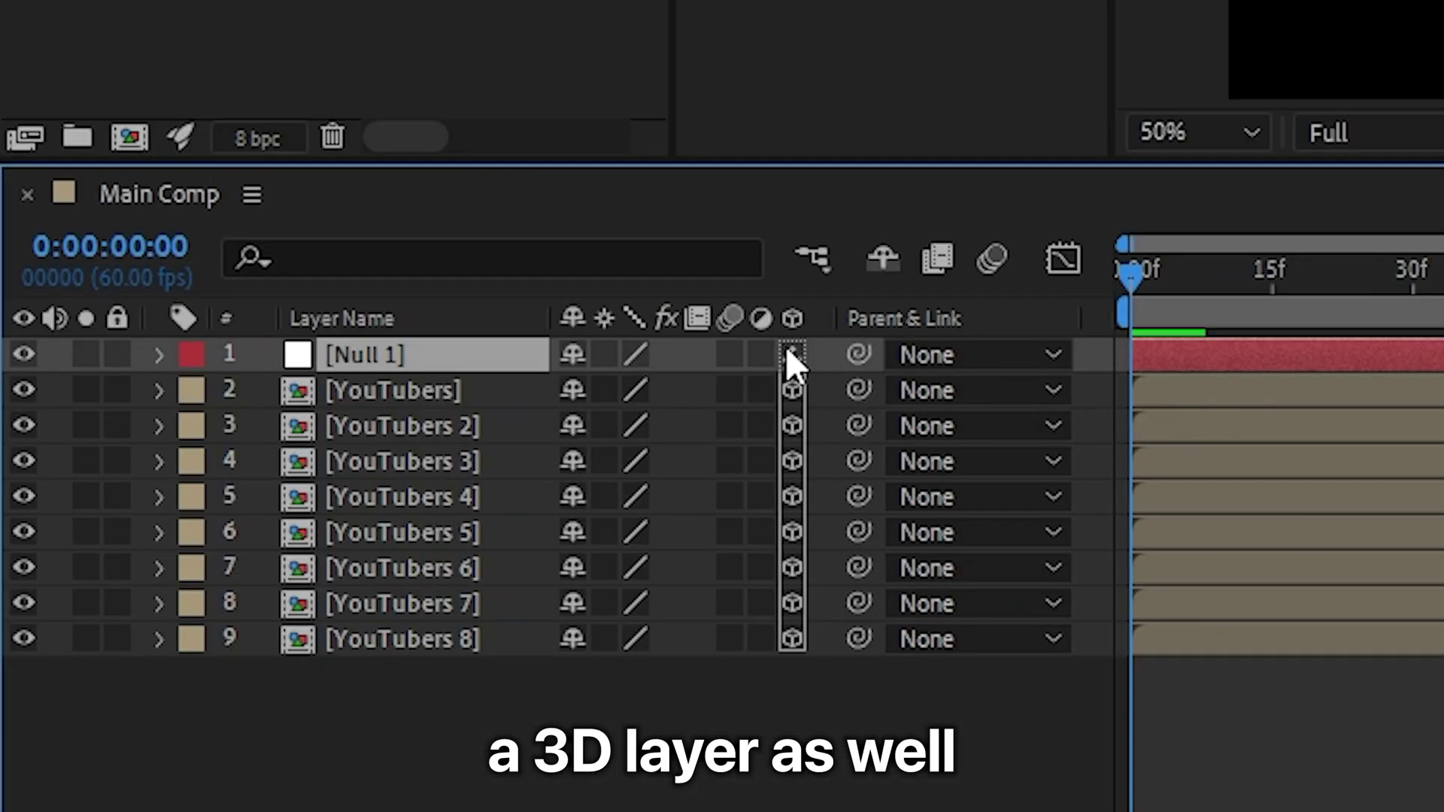
{"action": "left_click", "coordinate": [790, 354]}
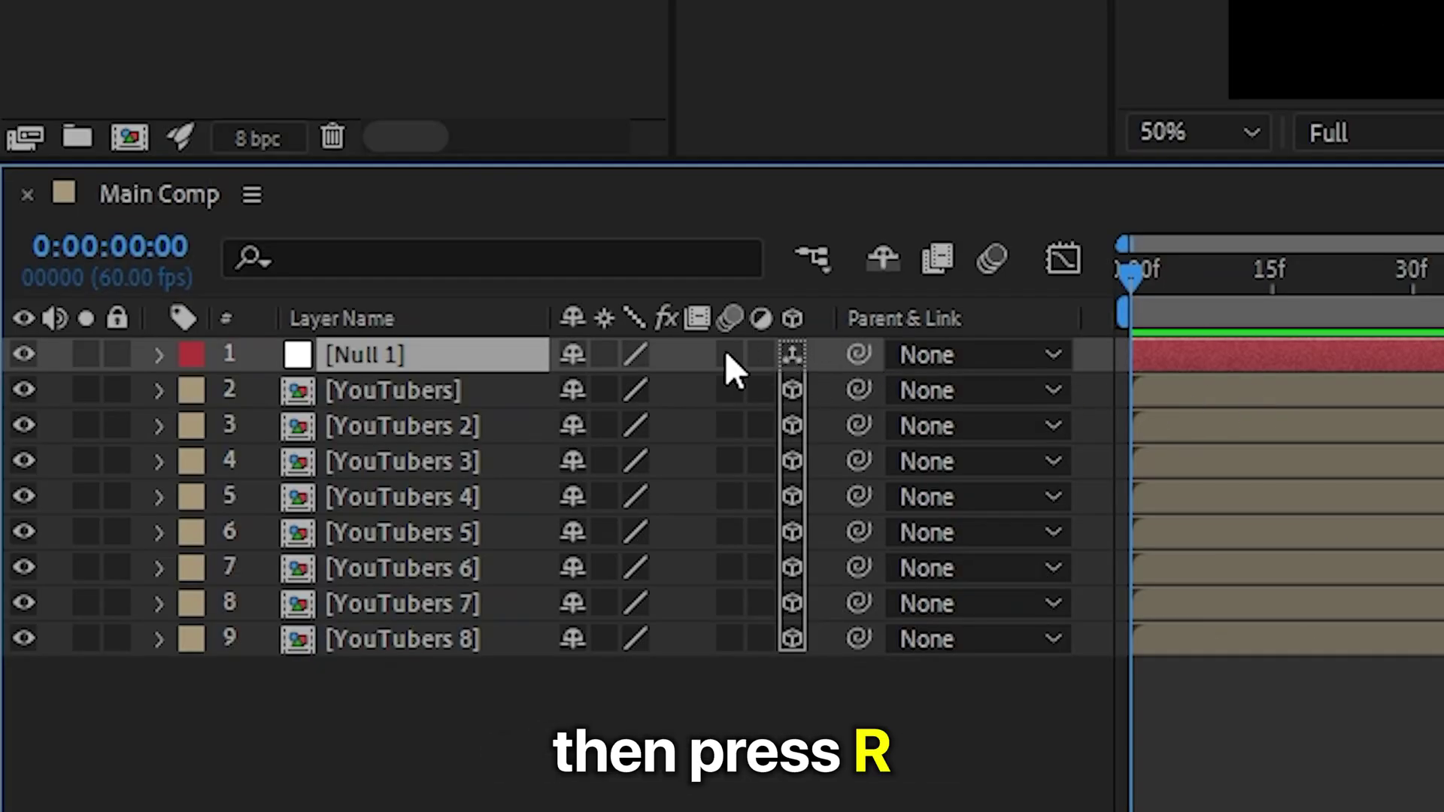
{"action": "key", "text": "r"}
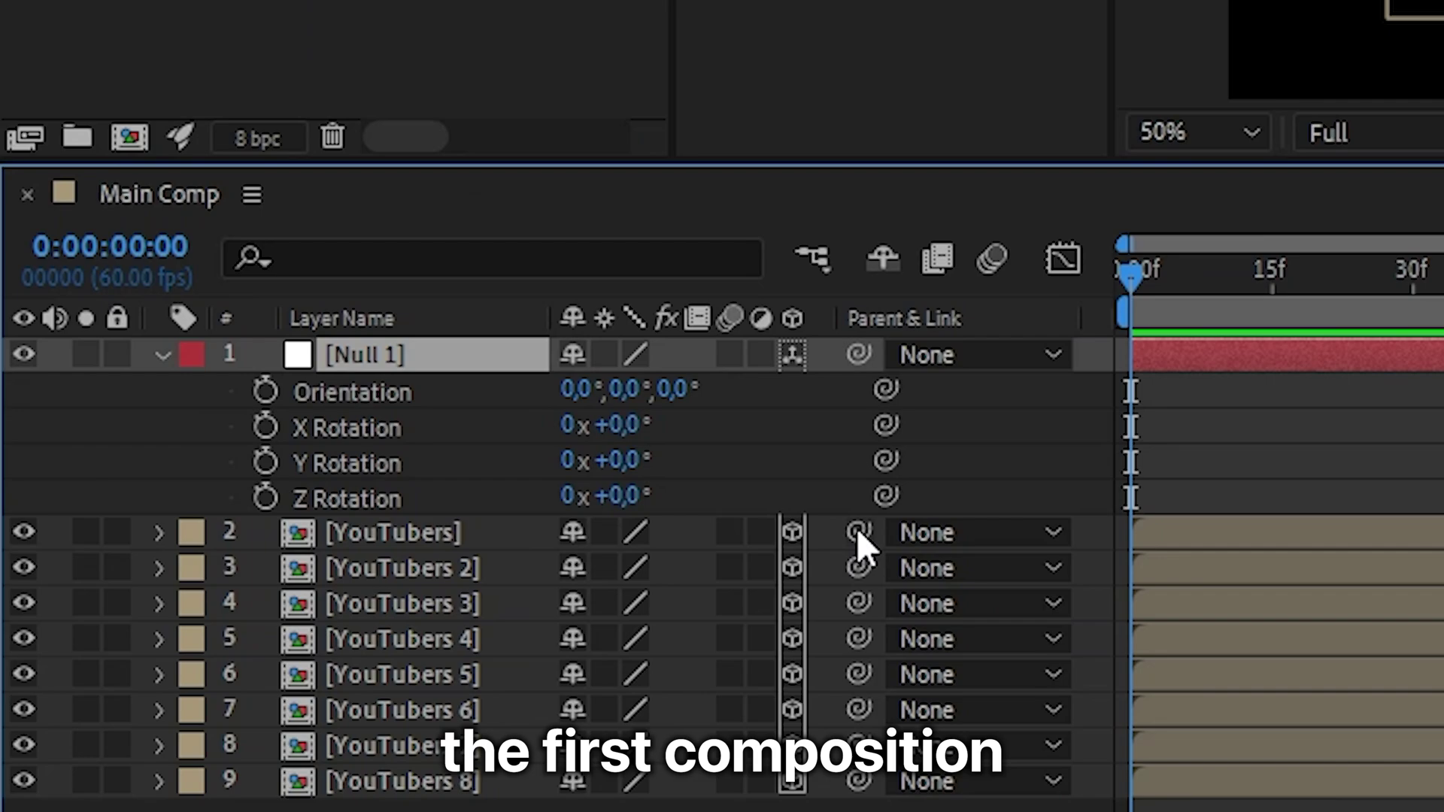
{"action": "left_click_drag", "start_coordinate": [857, 532], "coordinate": [437, 360]}
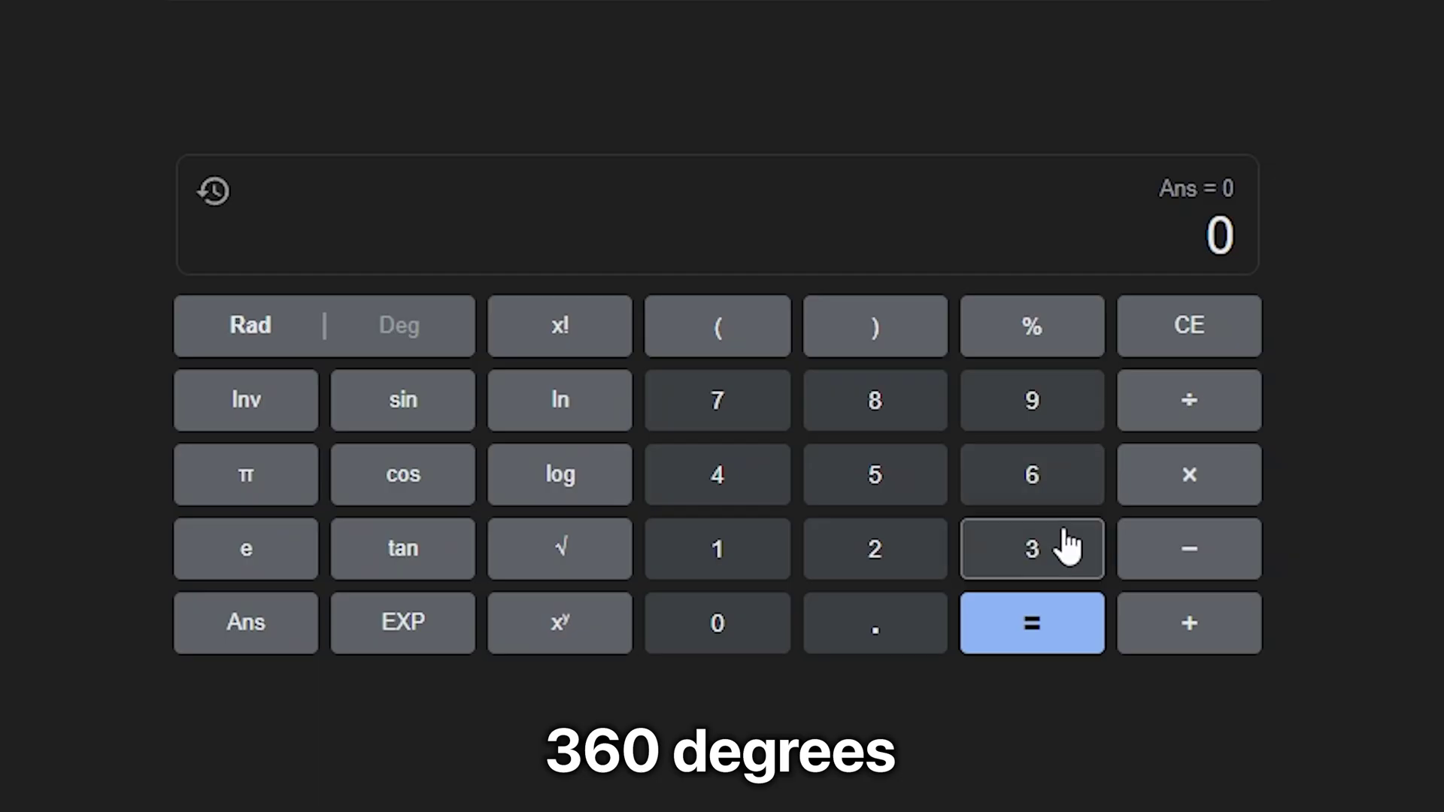
Calculate 360 ÷ 8 = 45 on the calculator.
{"action": "left_click", "coordinate": [1061, 545]}
{"action": "left_click", "coordinate": [1034, 487]}
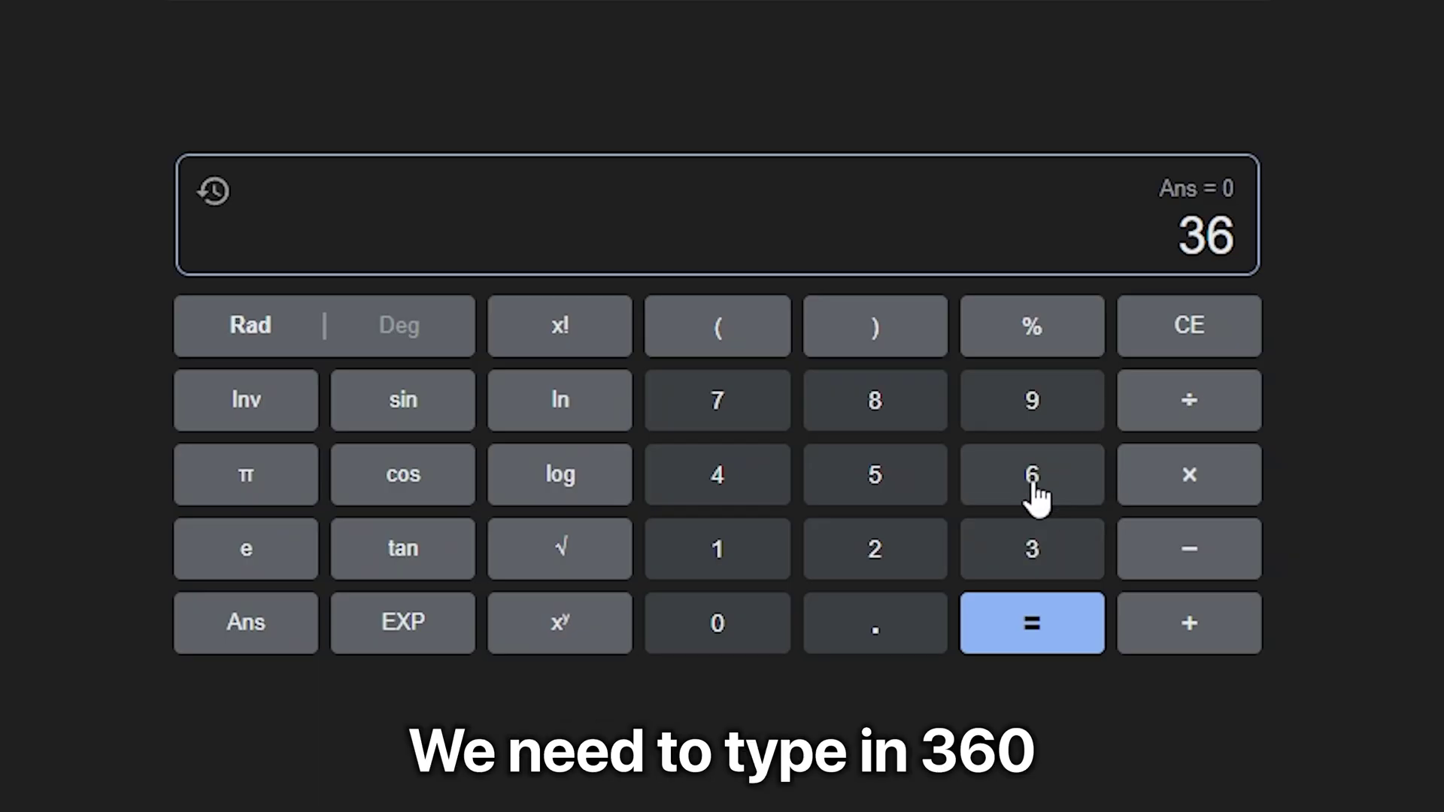
{"action": "left_click", "coordinate": [1226, 427]}
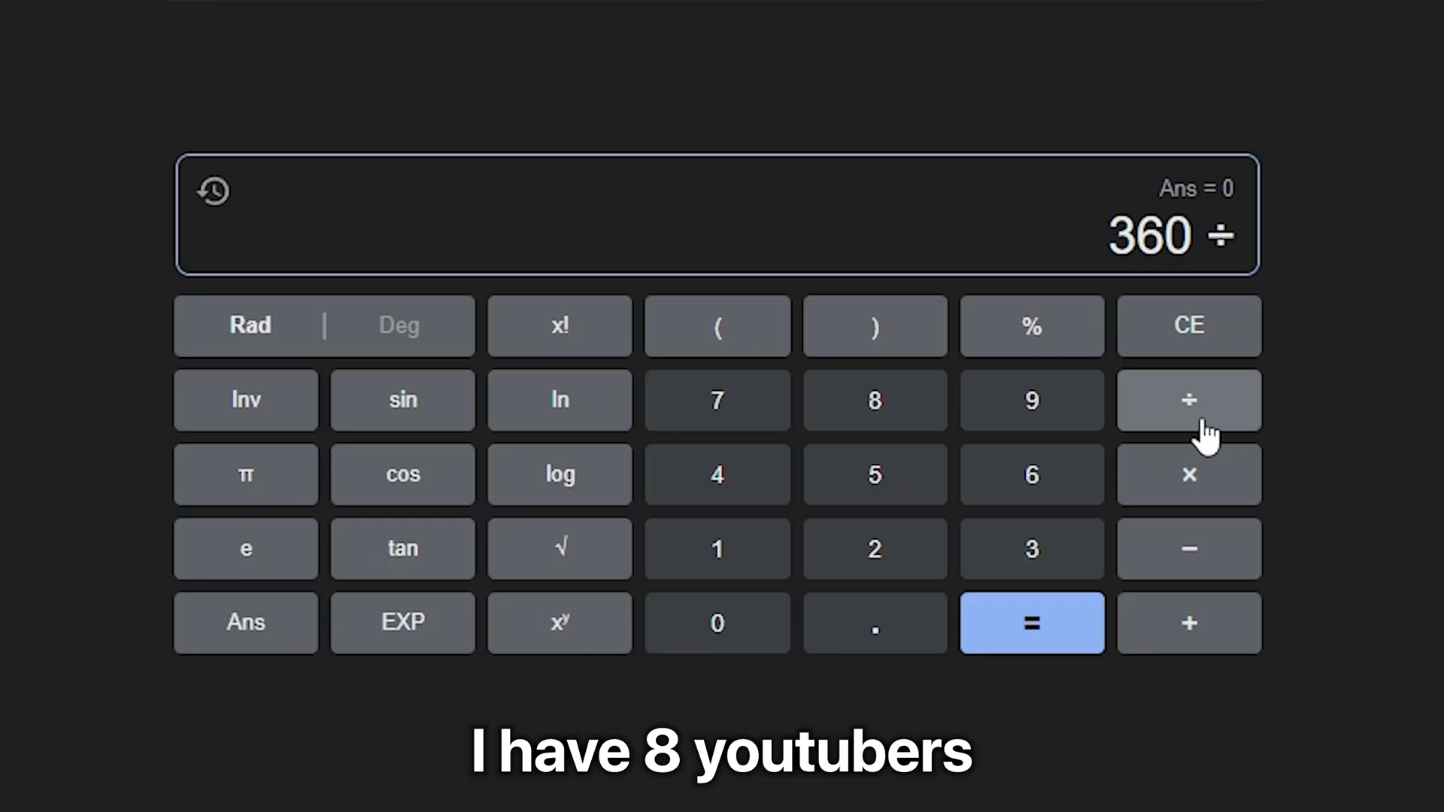
{"action": "left_click", "coordinate": [931, 436]}
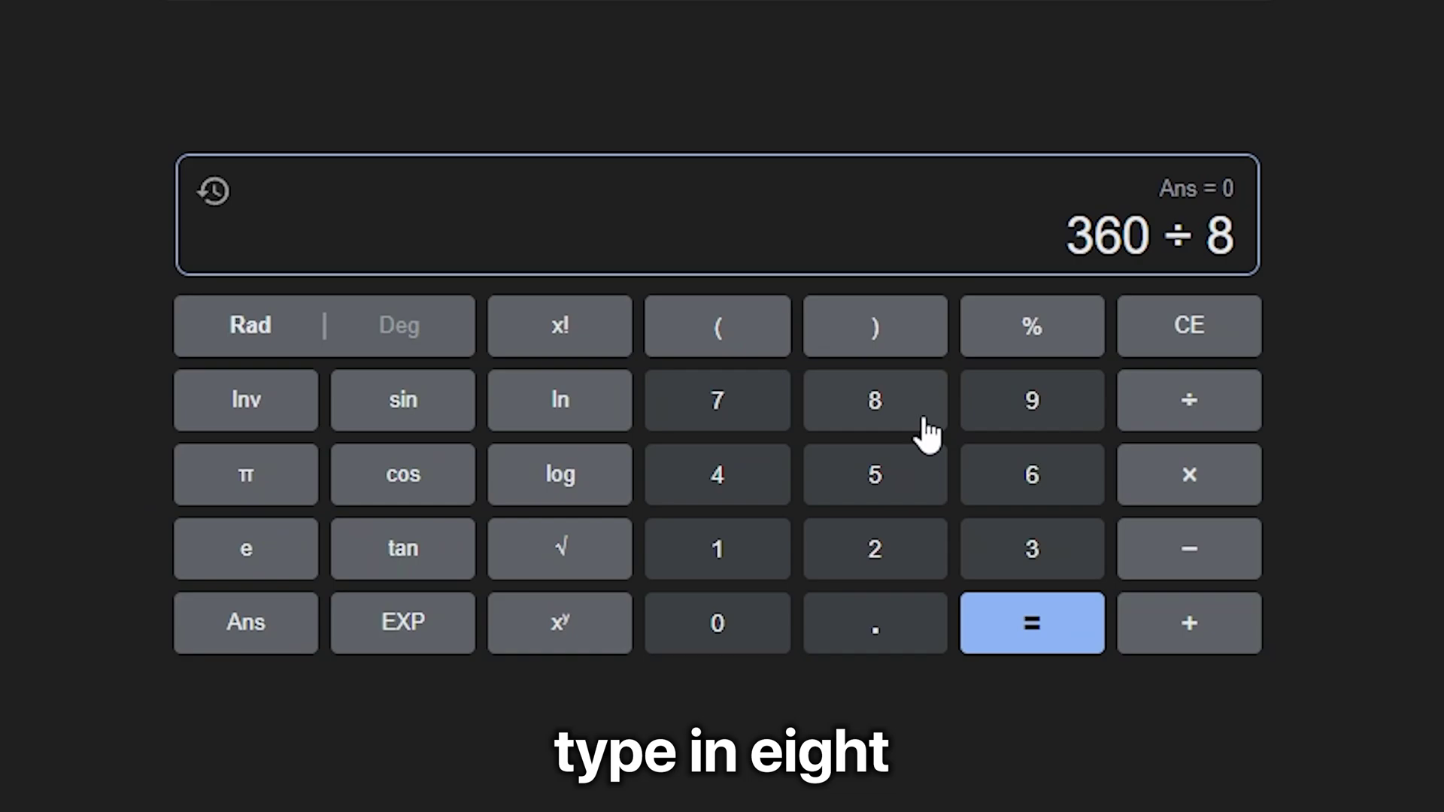
{"action": "left_click", "coordinate": [1030, 613]}
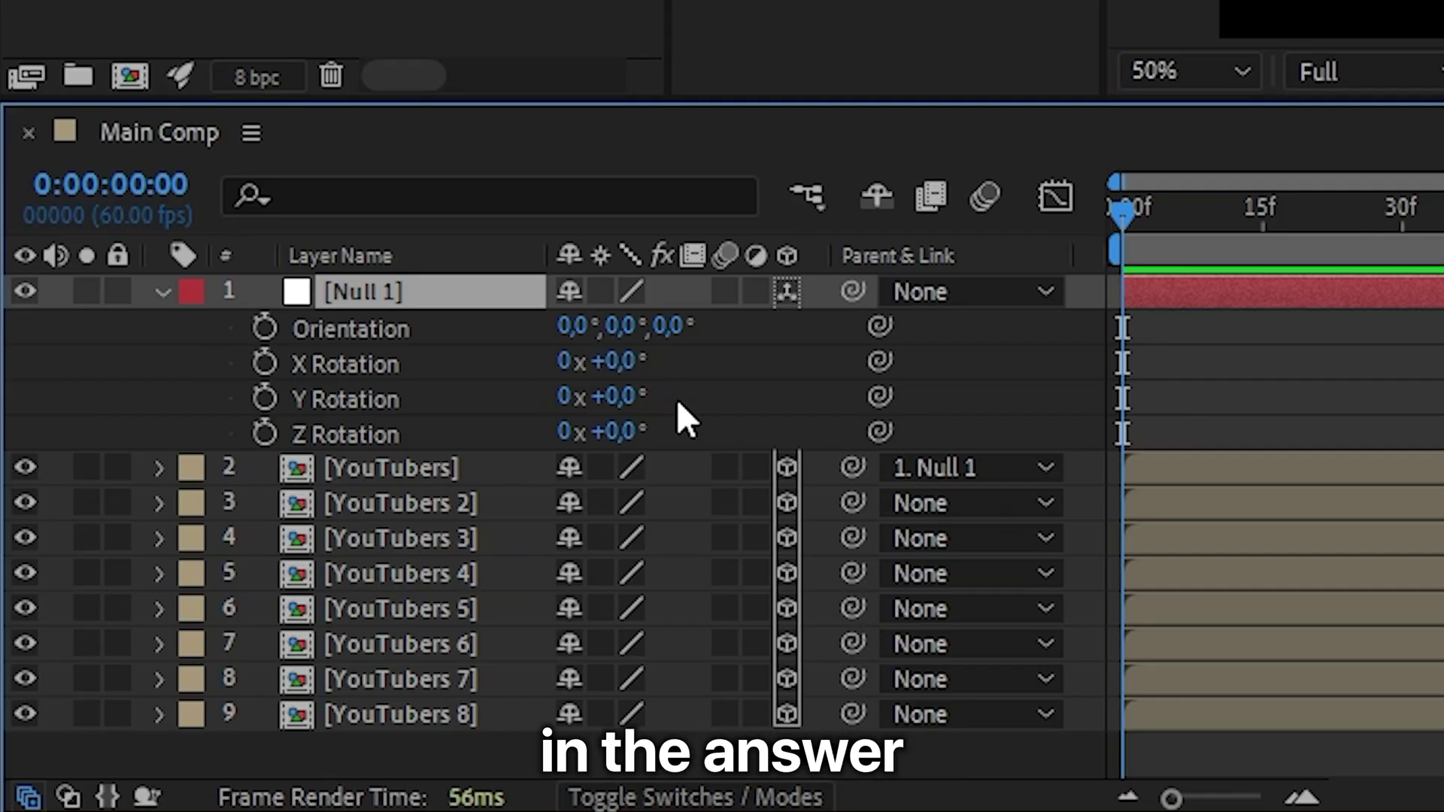
Set Null 1's Y Rotation to 45° then 90°, parenting YouTubers 2 and 3 to it.
{"action": "left_click", "coordinate": [637, 397]}
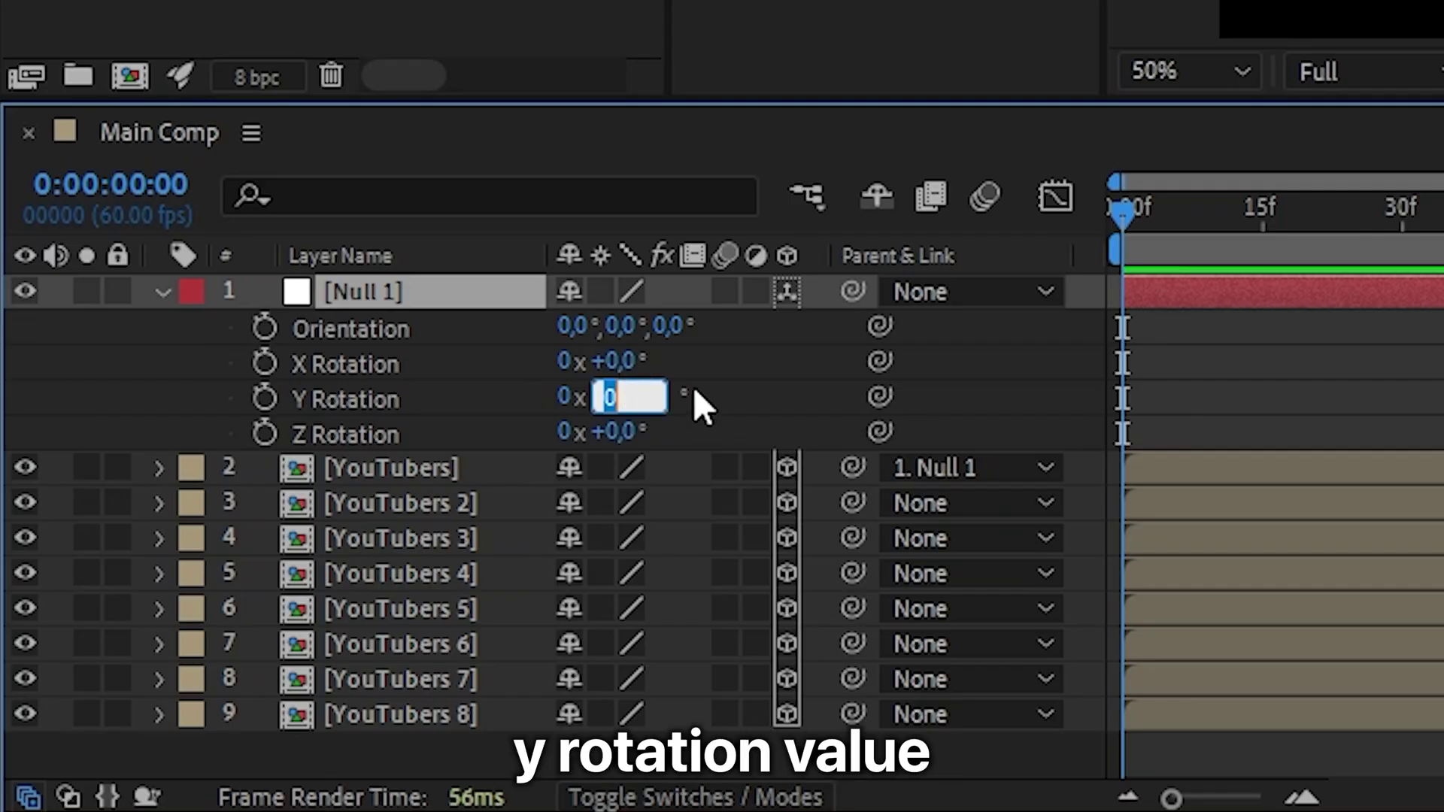
{"action": "type", "text": "45"}
{"action": "key", "text": "Return"}
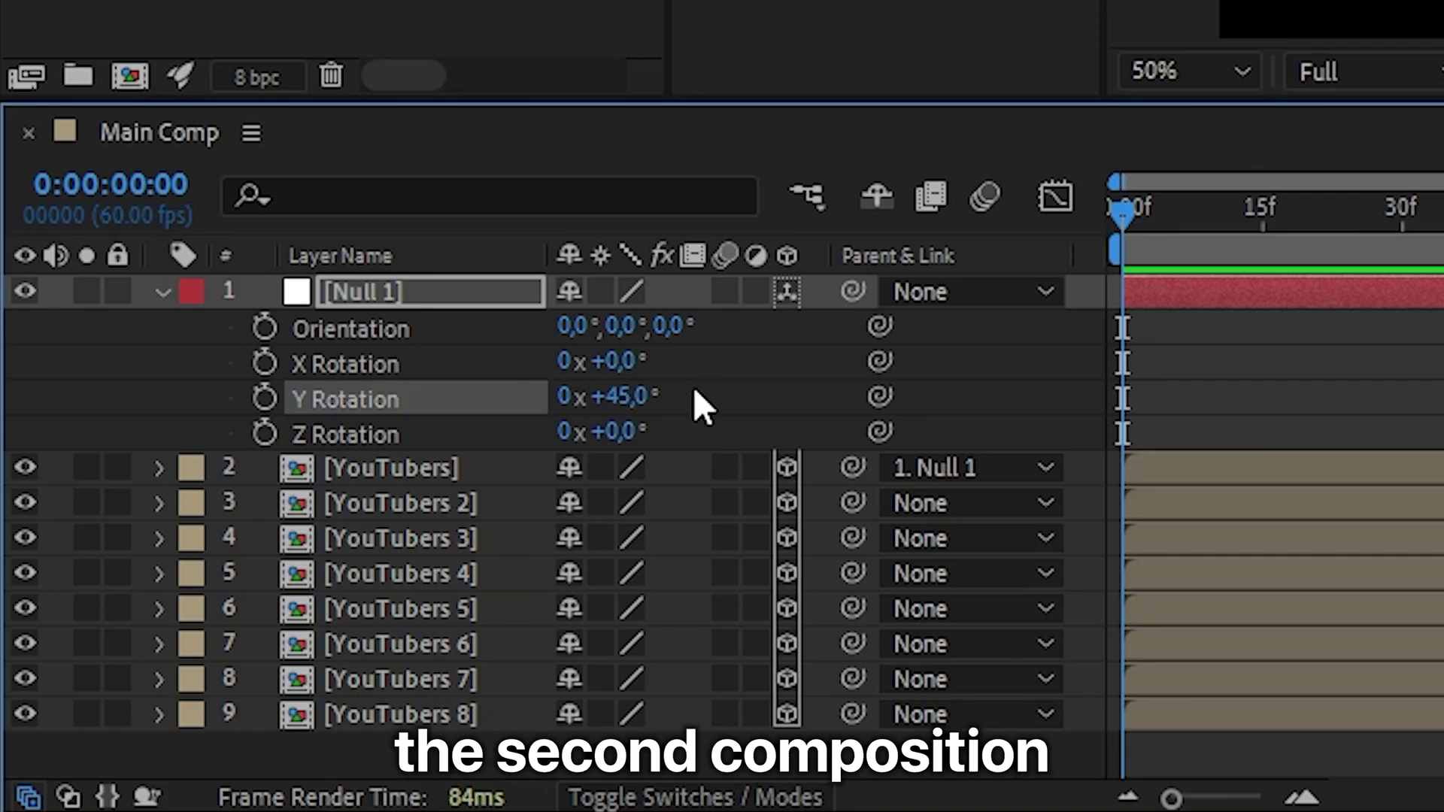
{"action": "left_click_drag", "start_coordinate": [848, 511], "coordinate": [473, 297]}
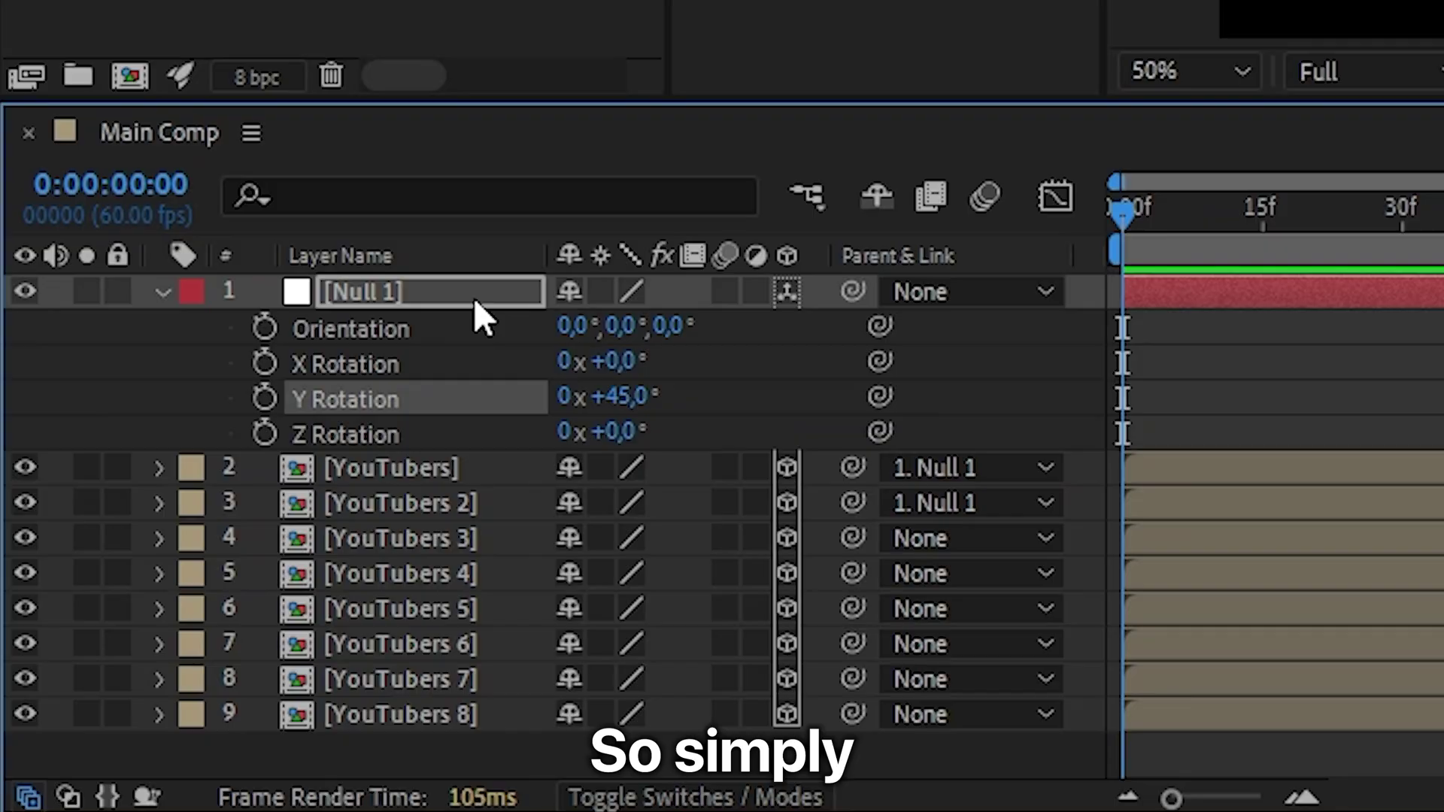
{"action": "left_click", "coordinate": [632, 392]}
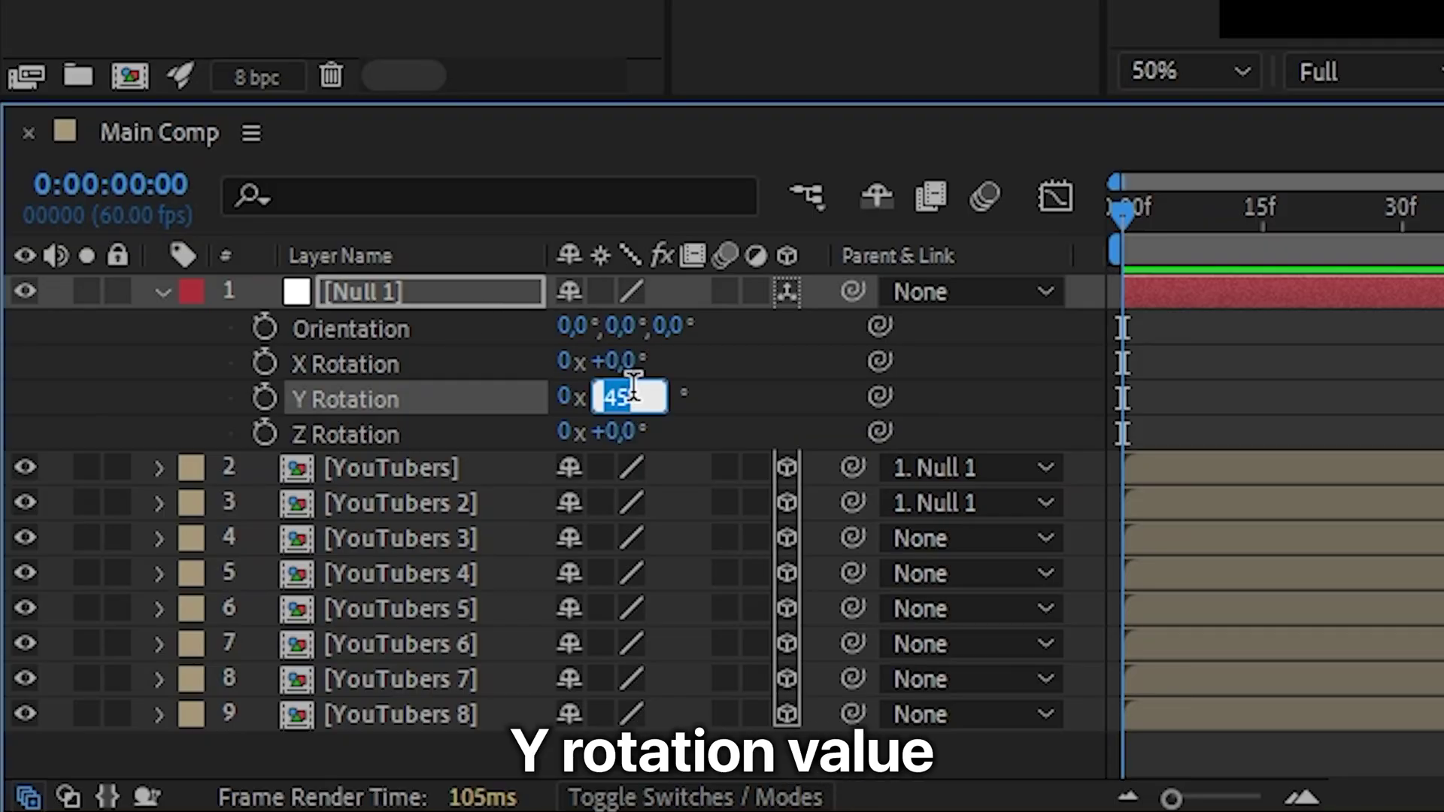
{"action": "type", "text": "+"}
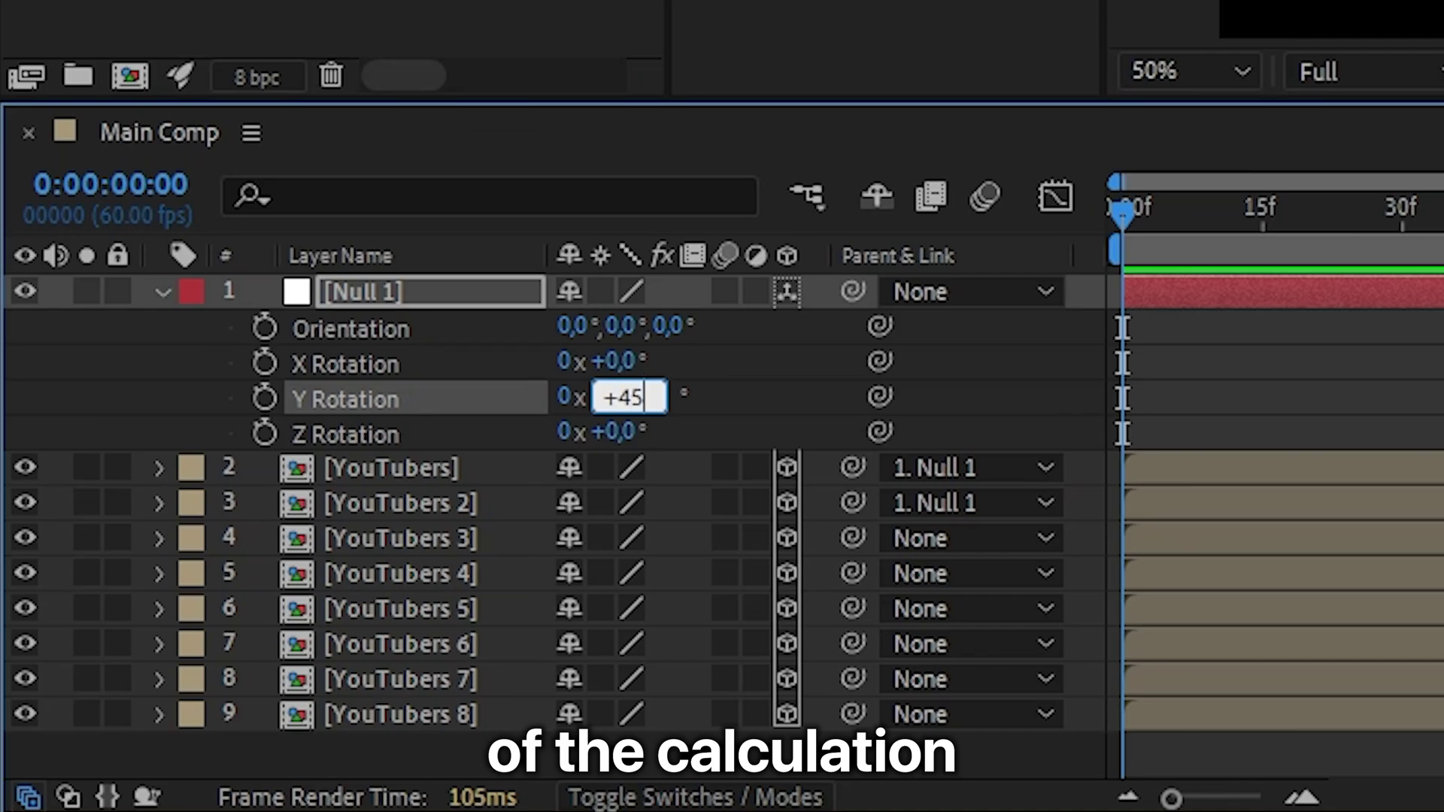
{"action": "key", "text": "Return"}
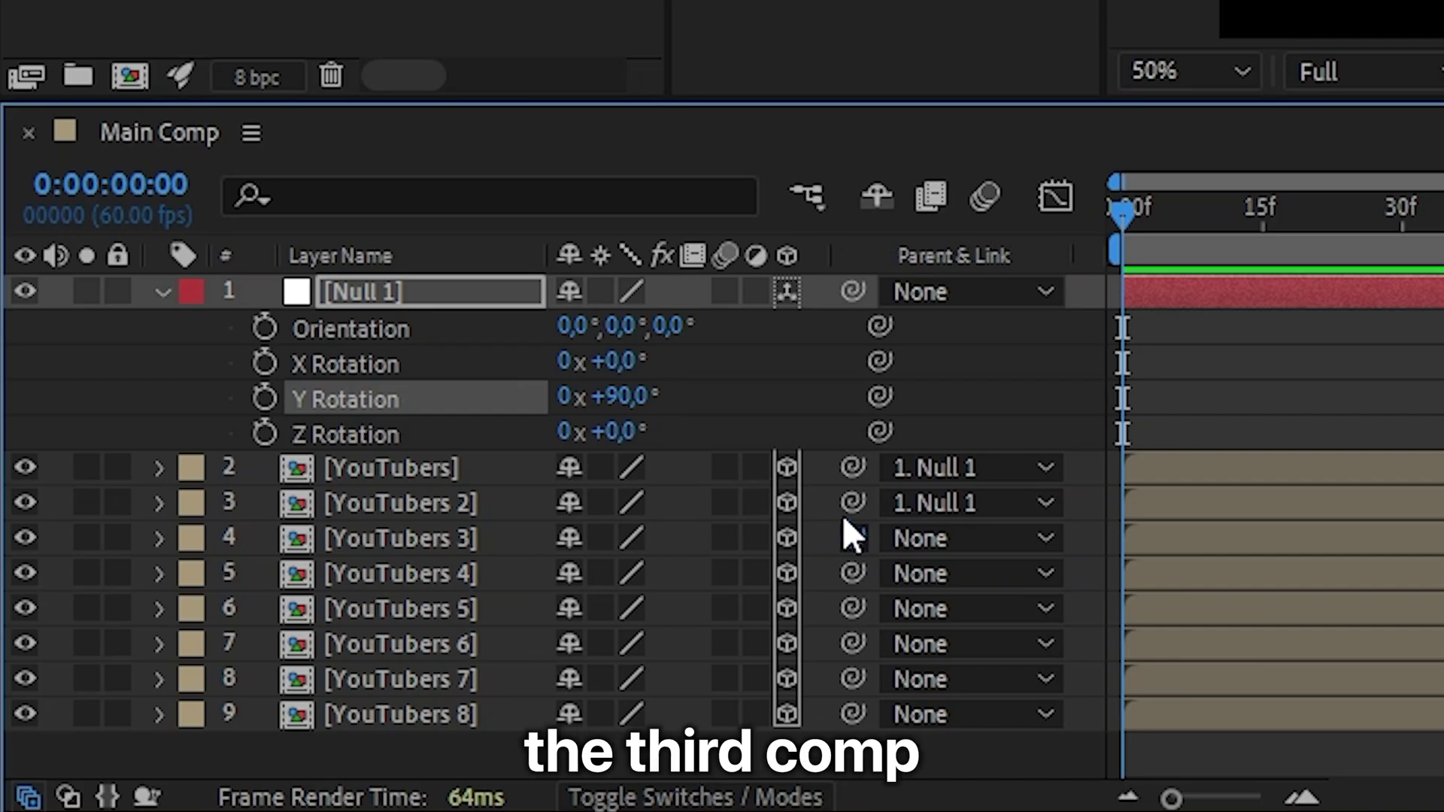
{"action": "left_click_drag", "start_coordinate": [852, 536], "coordinate": [459, 291]}
Raise Null 1's Y Rotation in +45° steps from 135°, parenting YouTubers 4, 5 and 6.
{"action": "left_click", "coordinate": [643, 392]}
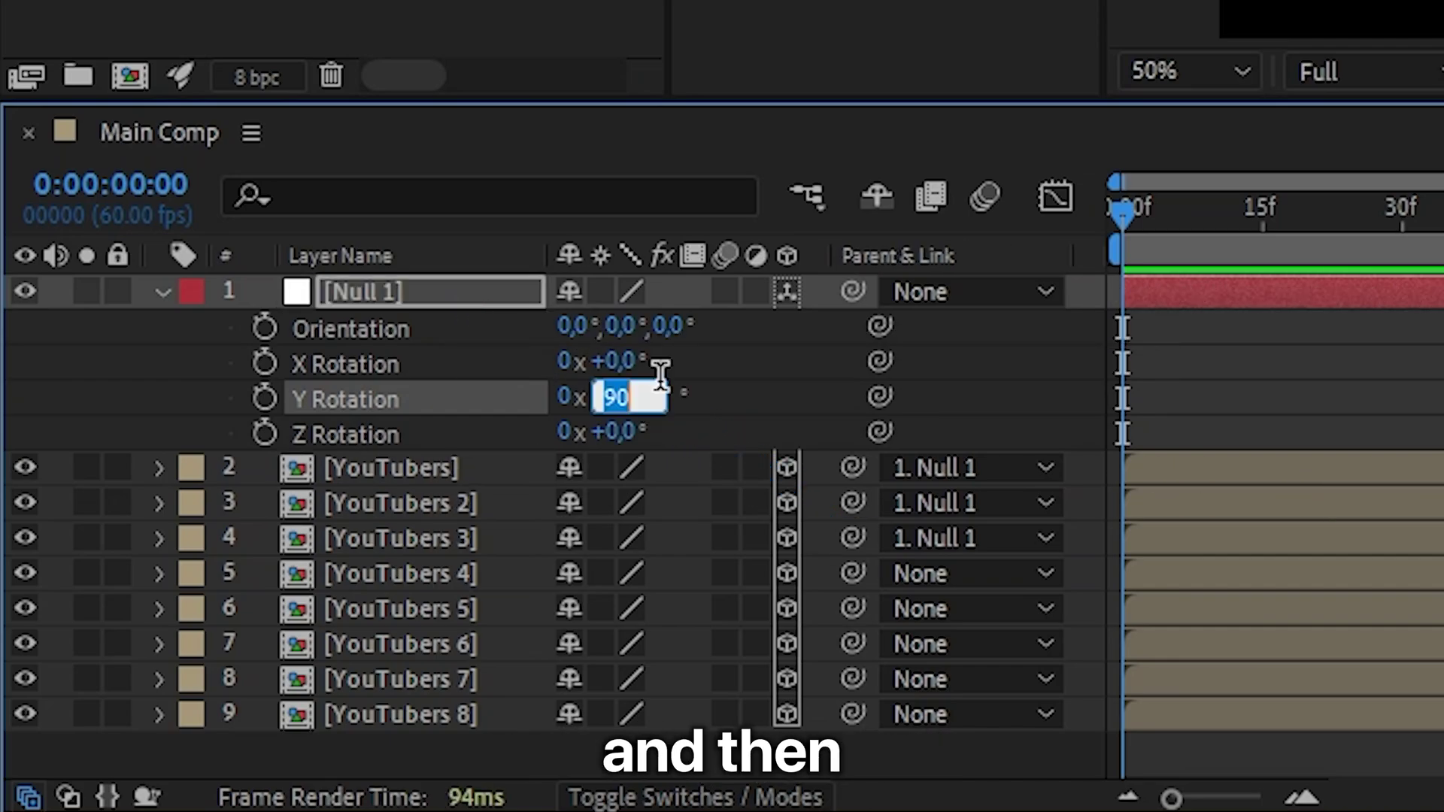
{"action": "type", "text": "+45"}
{"action": "key", "text": "Return"}
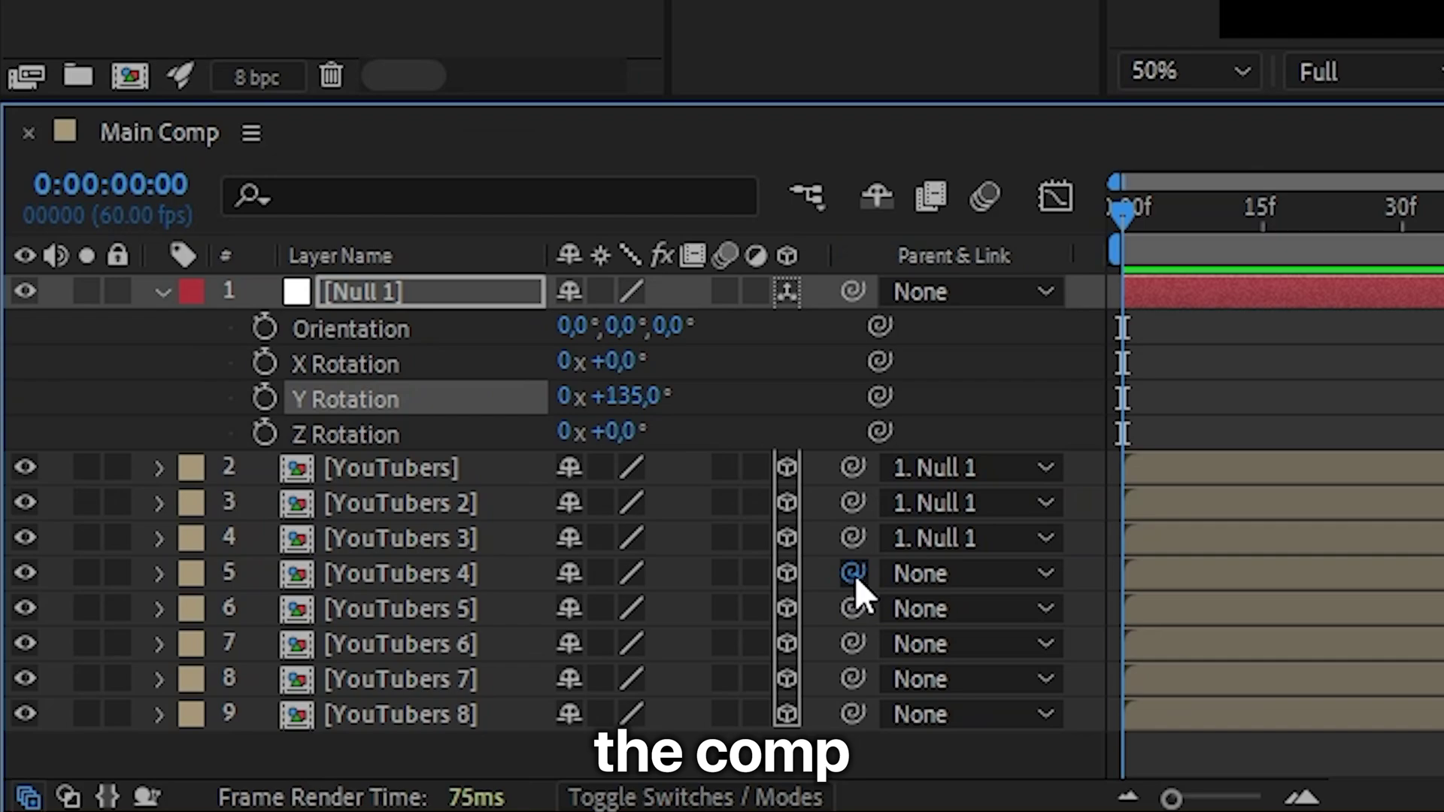
{"action": "left_click_drag", "start_coordinate": [853, 573], "coordinate": [489, 297]}
{"action": "left_click", "coordinate": [640, 396]}
{"action": "type", "text": "+45"}
{"action": "left_click_drag", "start_coordinate": [852, 608], "coordinate": [424, 301]}
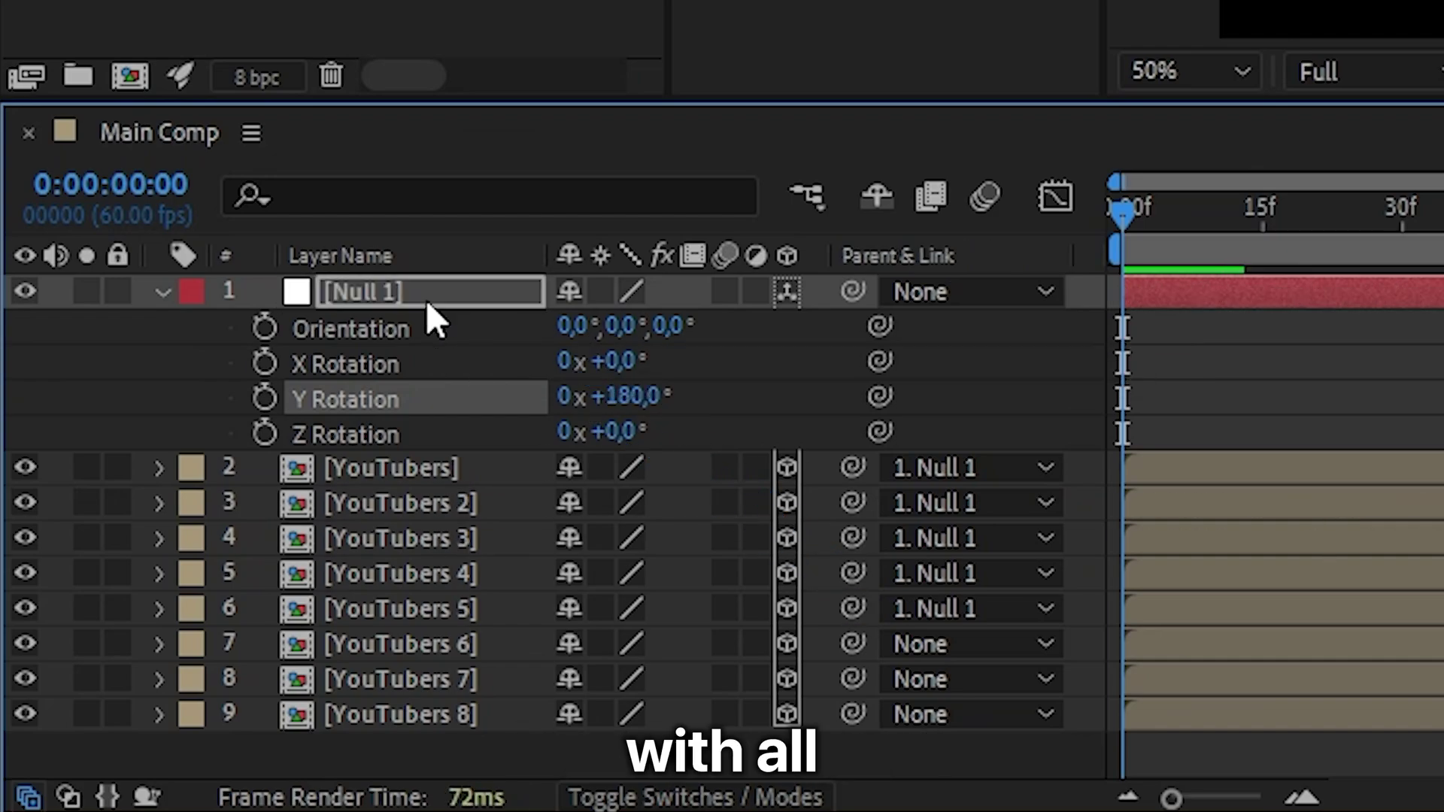
{"action": "left_click", "coordinate": [640, 396]}
Bring Null 1's Y Rotation up to 315° and parent YouTubers 7 and 8 to it.
{"action": "type", "text": "+45"}
{"action": "left_click_drag", "start_coordinate": [850, 643], "coordinate": [463, 293]}
{"action": "left_click", "coordinate": [658, 399]}
{"action": "type", "text": "+45"}
{"action": "key", "text": "Return"}
{"action": "left_click", "coordinate": [639, 397]}
{"action": "type", "text": "+45"}
{"action": "key", "text": "Return"}
{"action": "left_click_drag", "start_coordinate": [853, 678], "coordinate": [419, 296]}
{"action": "left_click_drag", "start_coordinate": [853, 714], "coordinate": [418, 296]}
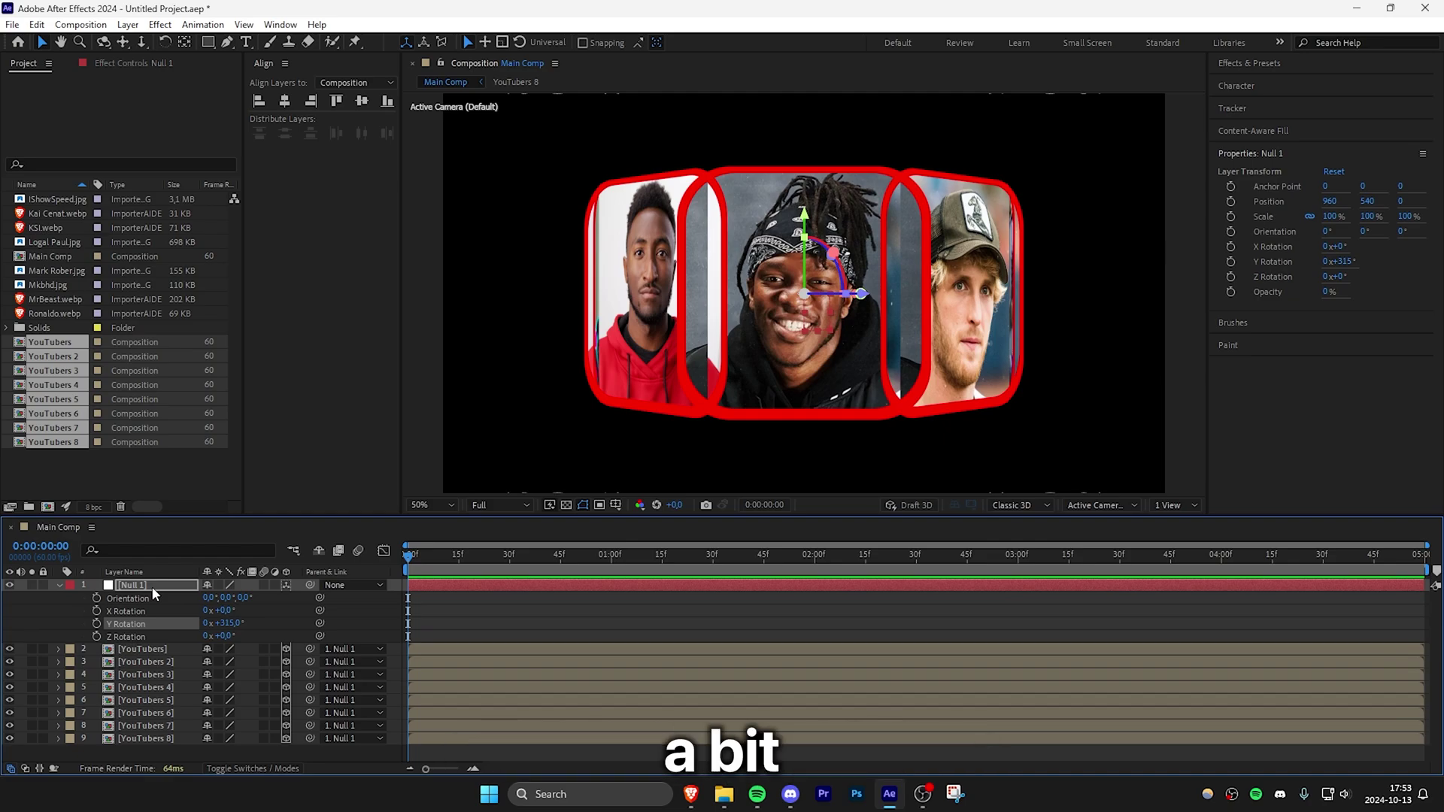
Scale all eight YouTubers layers to 73.7% and orbit the view to check the ring.
{"action": "left_click", "coordinate": [567, 652]}
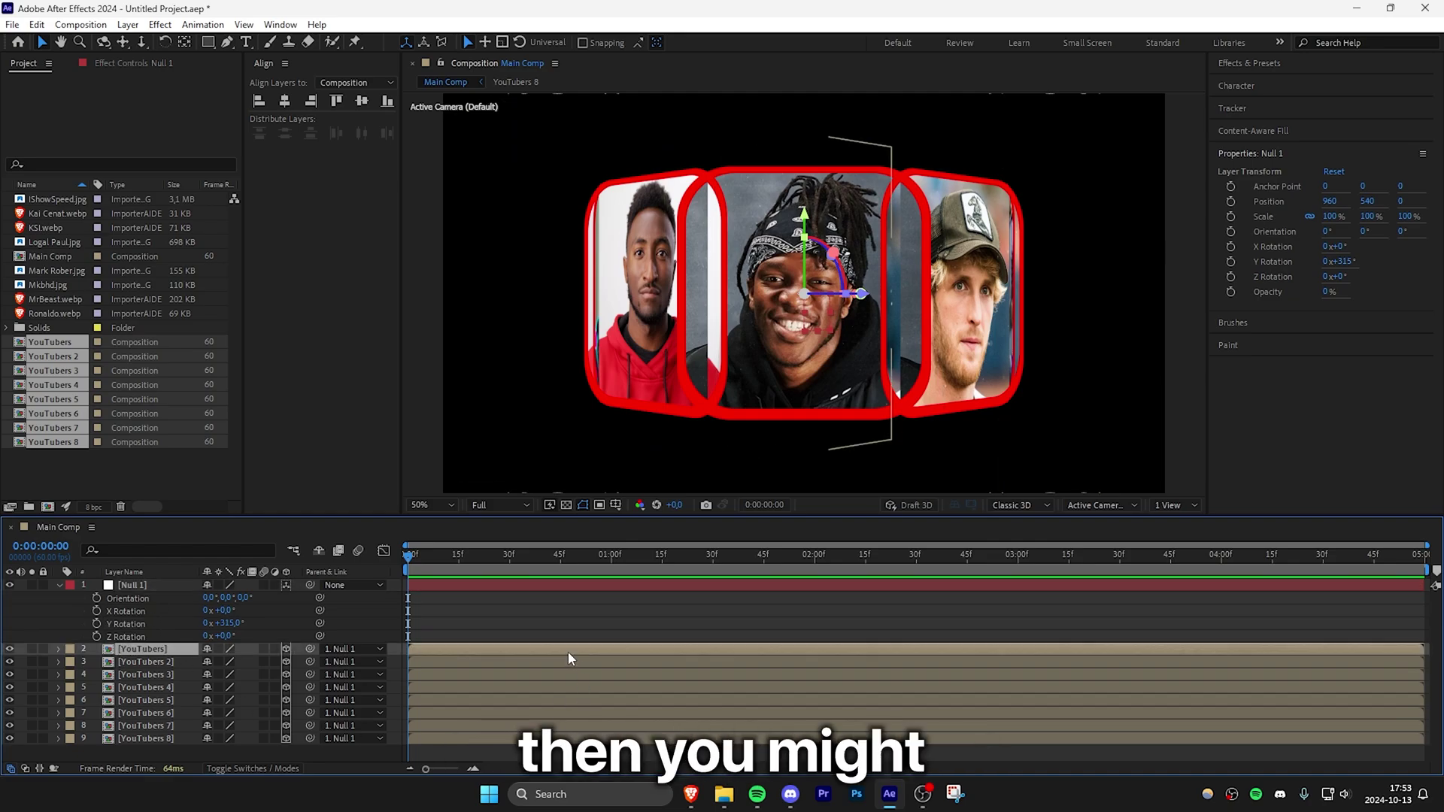
{"action": "left_click", "coordinate": [533, 738], "text": "shift"}
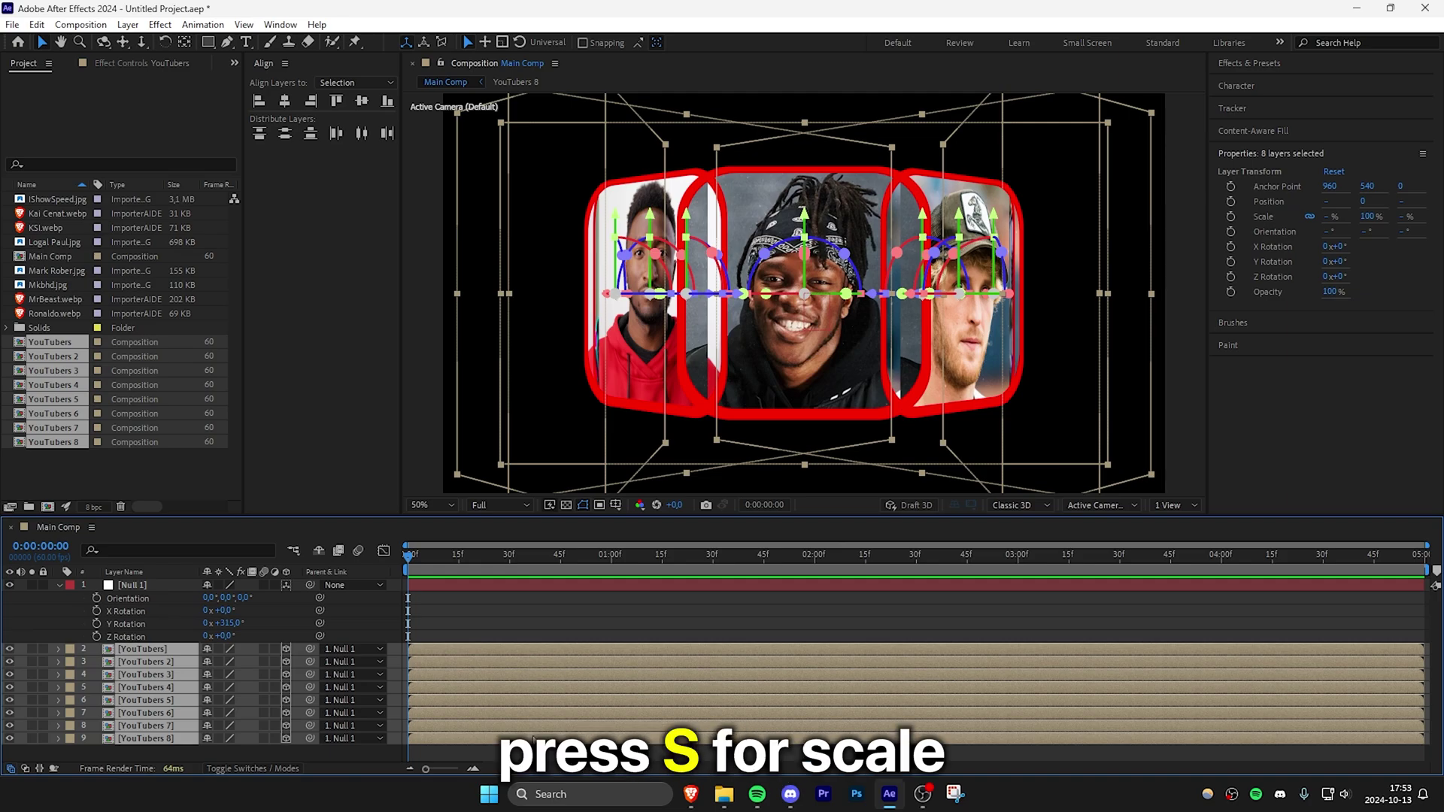
{"action": "key", "text": "s"}
{"action": "left_click_drag", "start_coordinate": [249, 689], "coordinate": [216, 683]}
{"action": "key", "text": "c"}
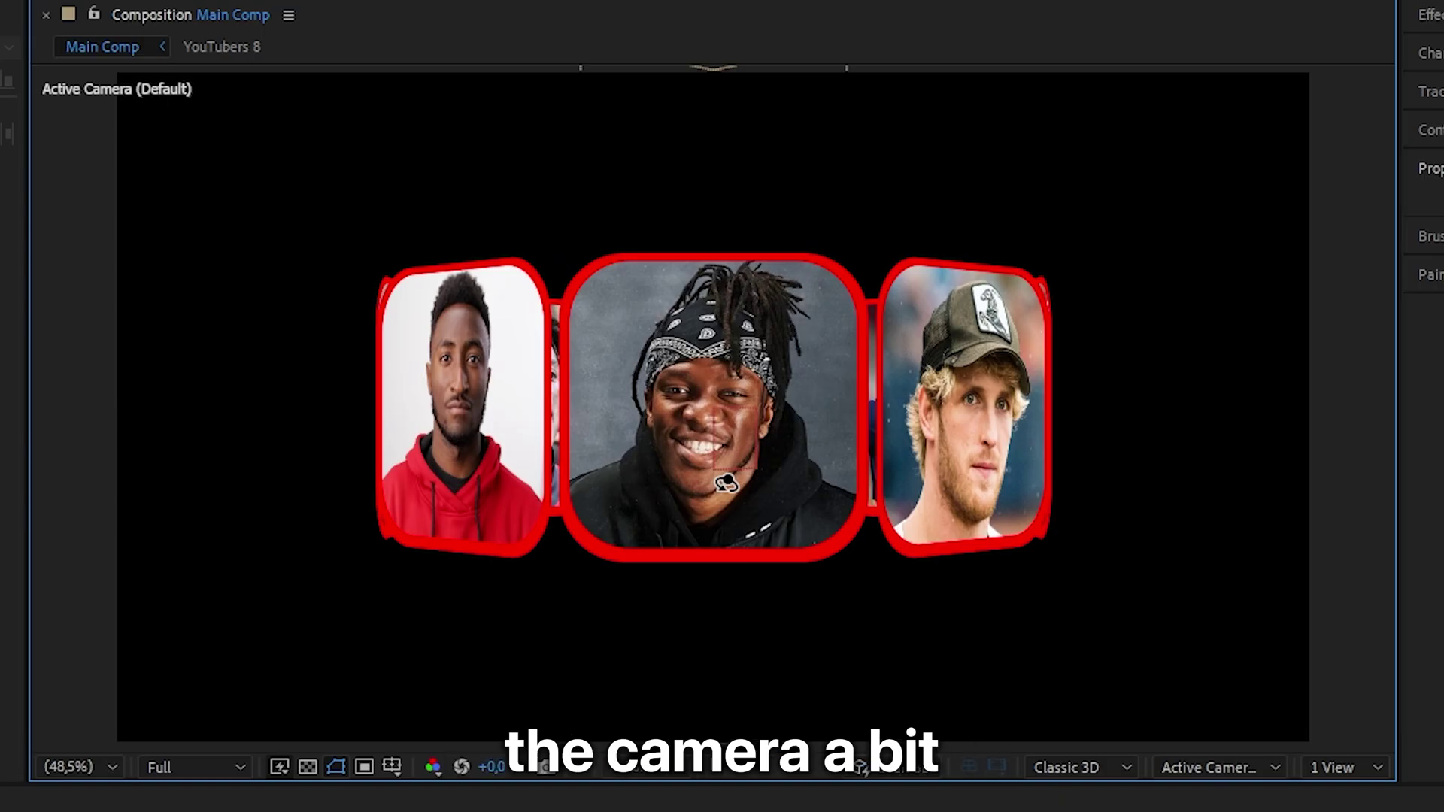
{"action": "left_click_drag", "start_coordinate": [812, 338], "coordinate": [768, 383]}
{"action": "left_click_drag", "start_coordinate": [655, 553], "coordinate": [614, 520]}
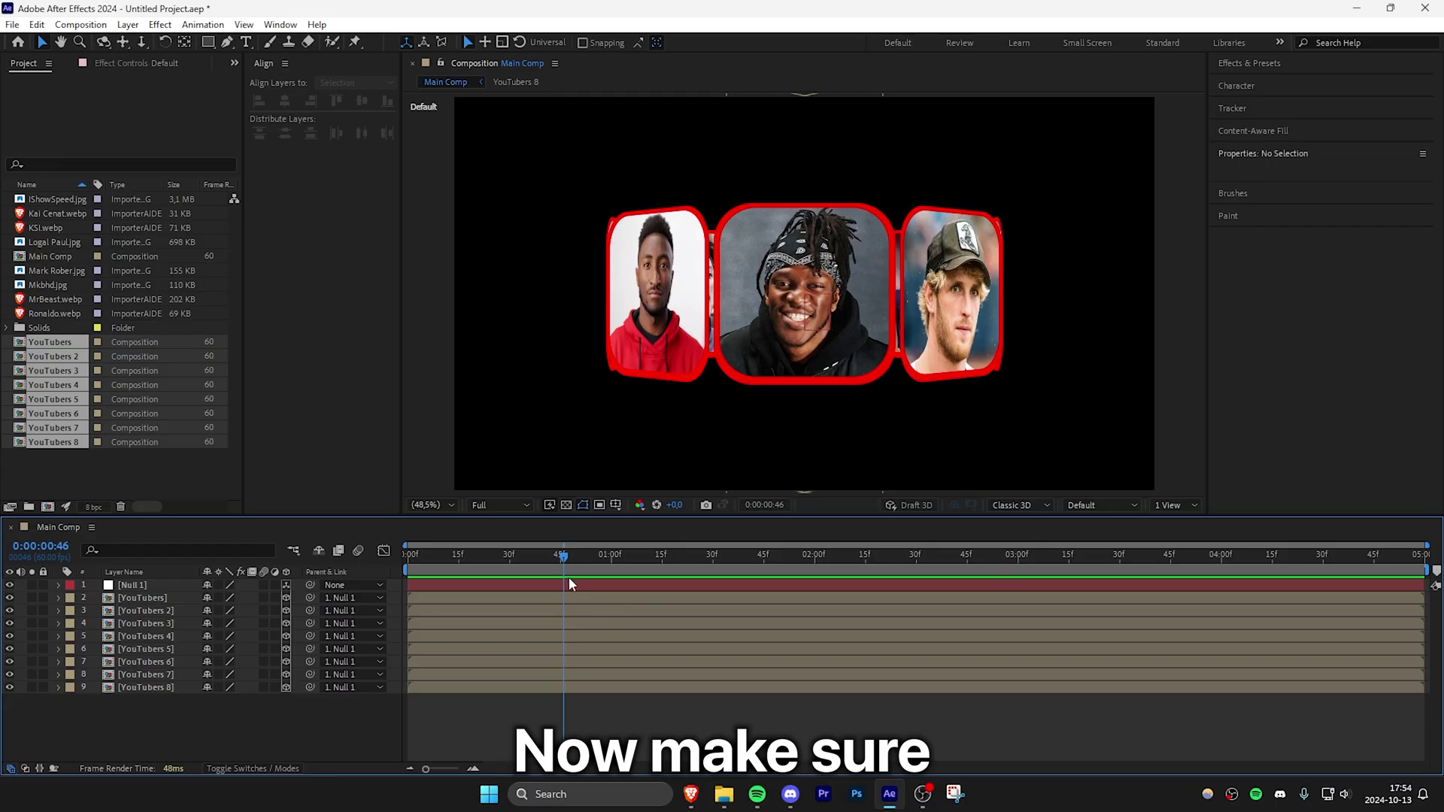
{"action": "key", "text": "Home"}
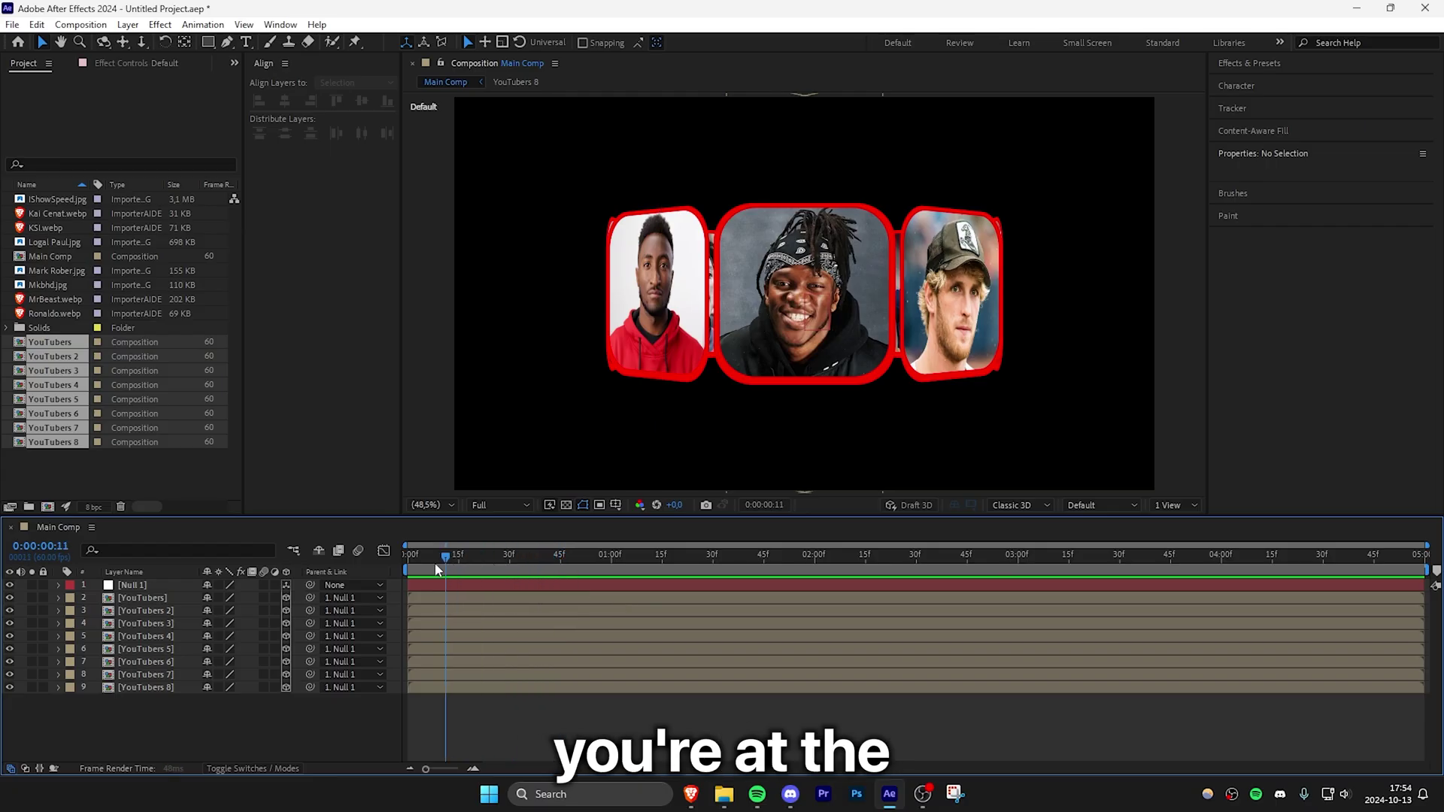
Set Null 1's Y Rotation to 90° by entering 45 then +45.
{"action": "left_click", "coordinate": [535, 586]}
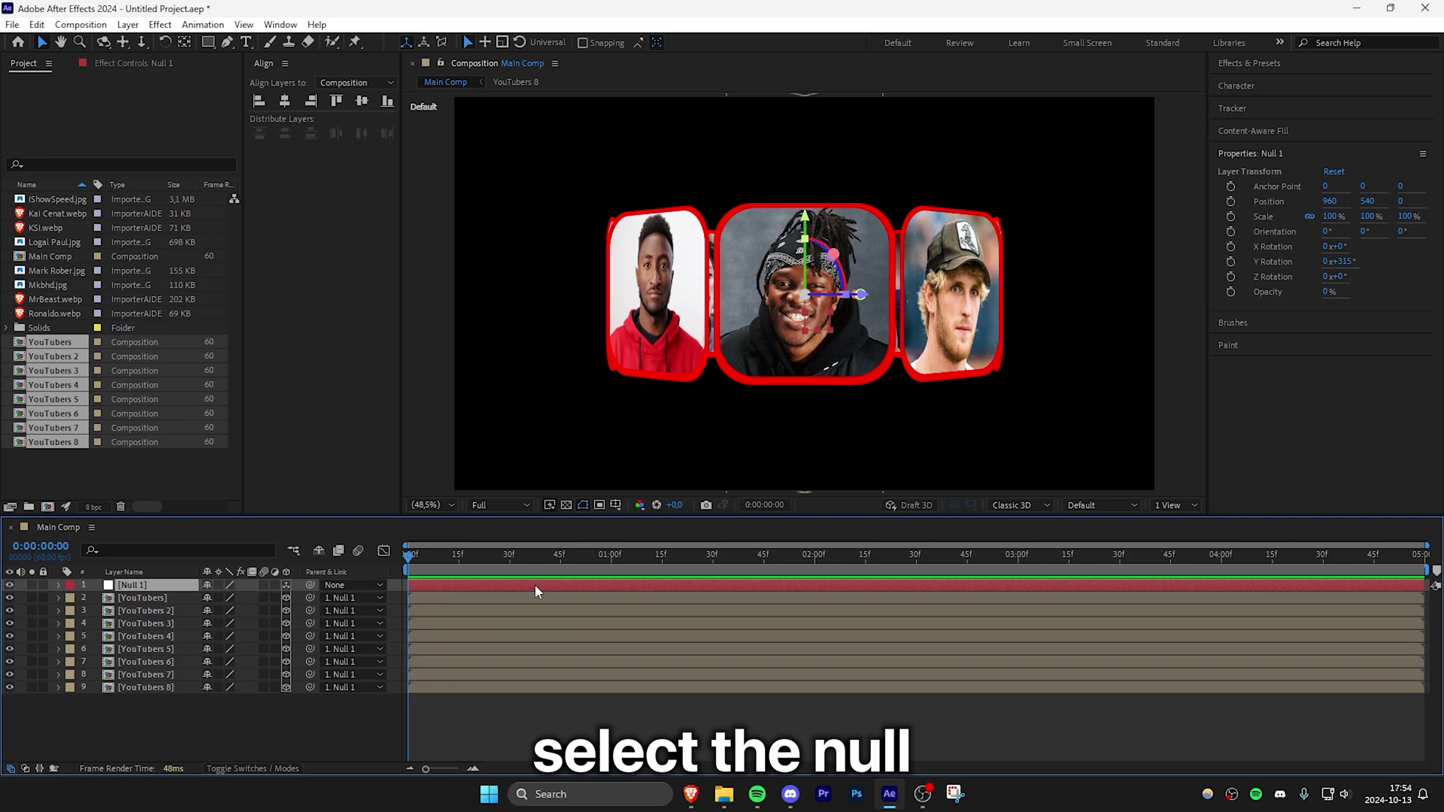
{"action": "key", "text": "r"}
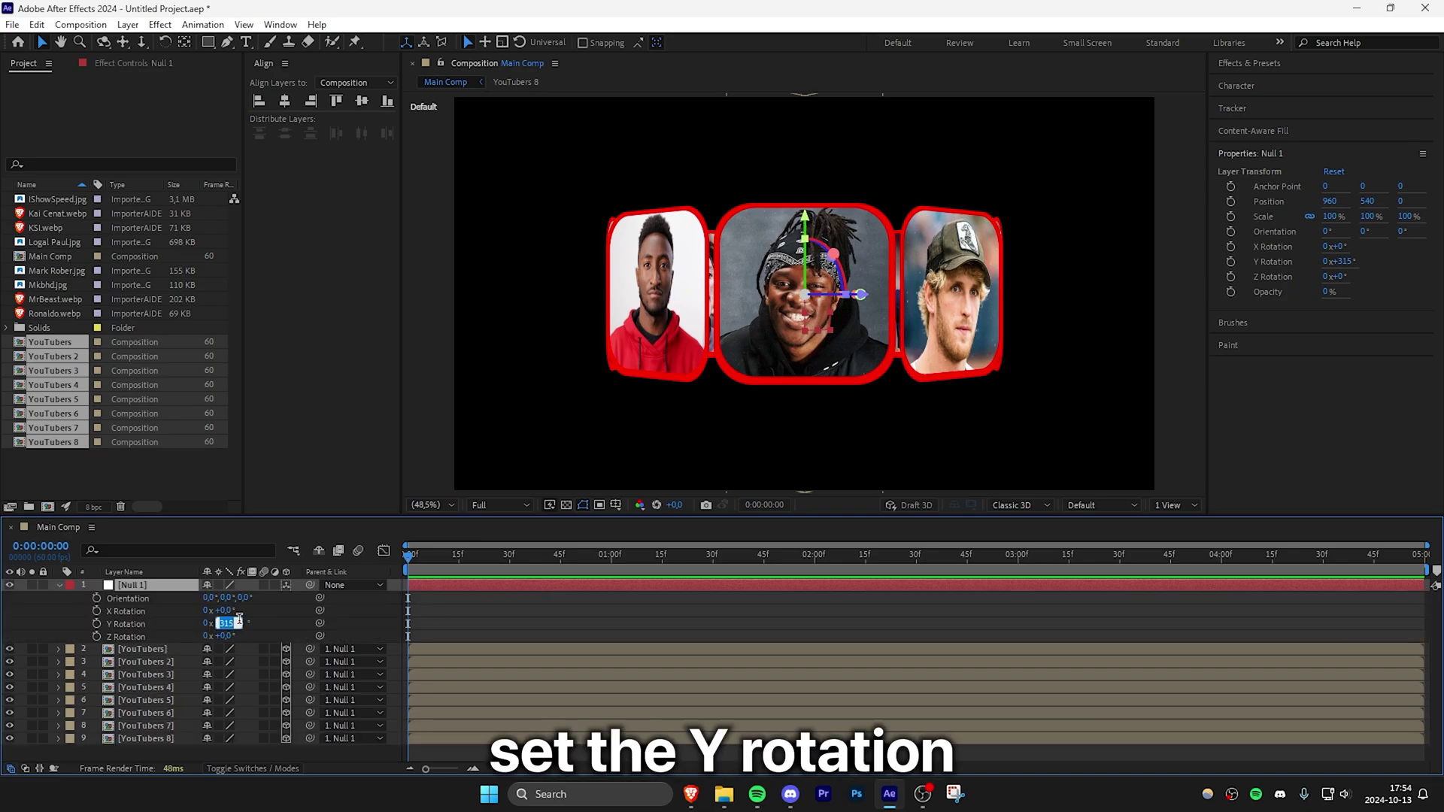
{"action": "key", "text": "Return"}
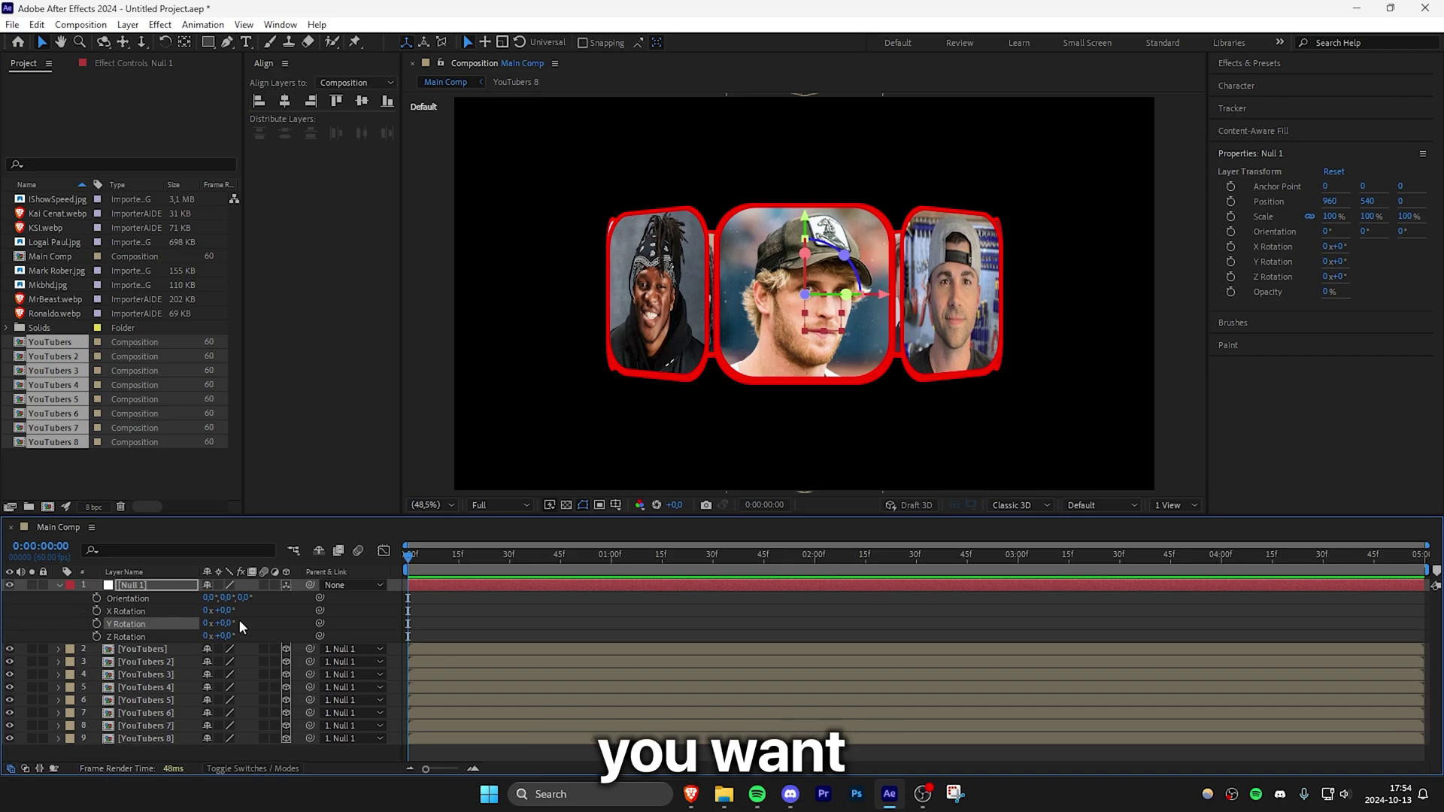
{"action": "key", "text": "ctrl+z"}
{"action": "left_click", "coordinate": [237, 623]}
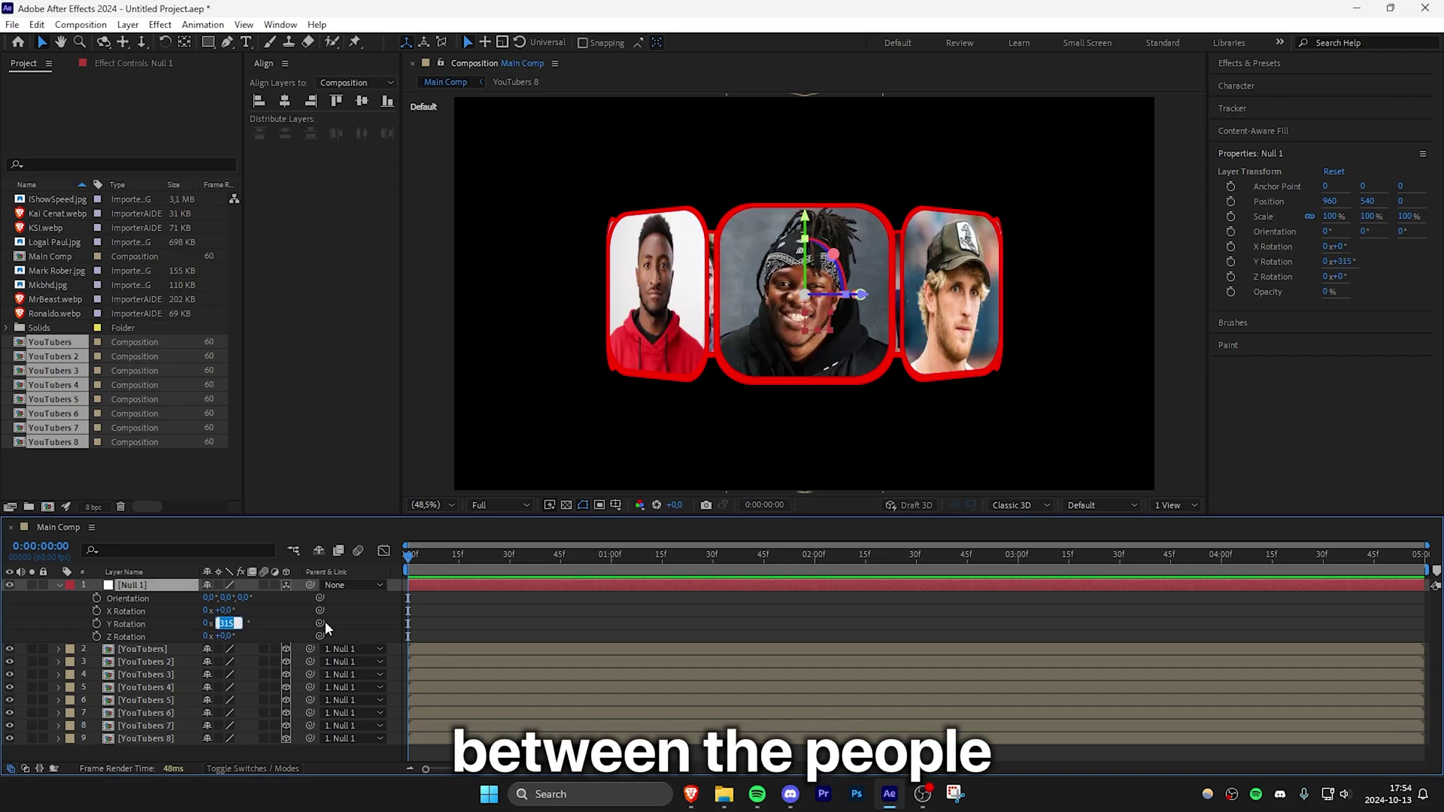
{"action": "type", "text": "45"}
{"action": "key", "text": "Return"}
{"action": "left_click", "coordinate": [237, 622]}
{"action": "type", "text": "+45"}
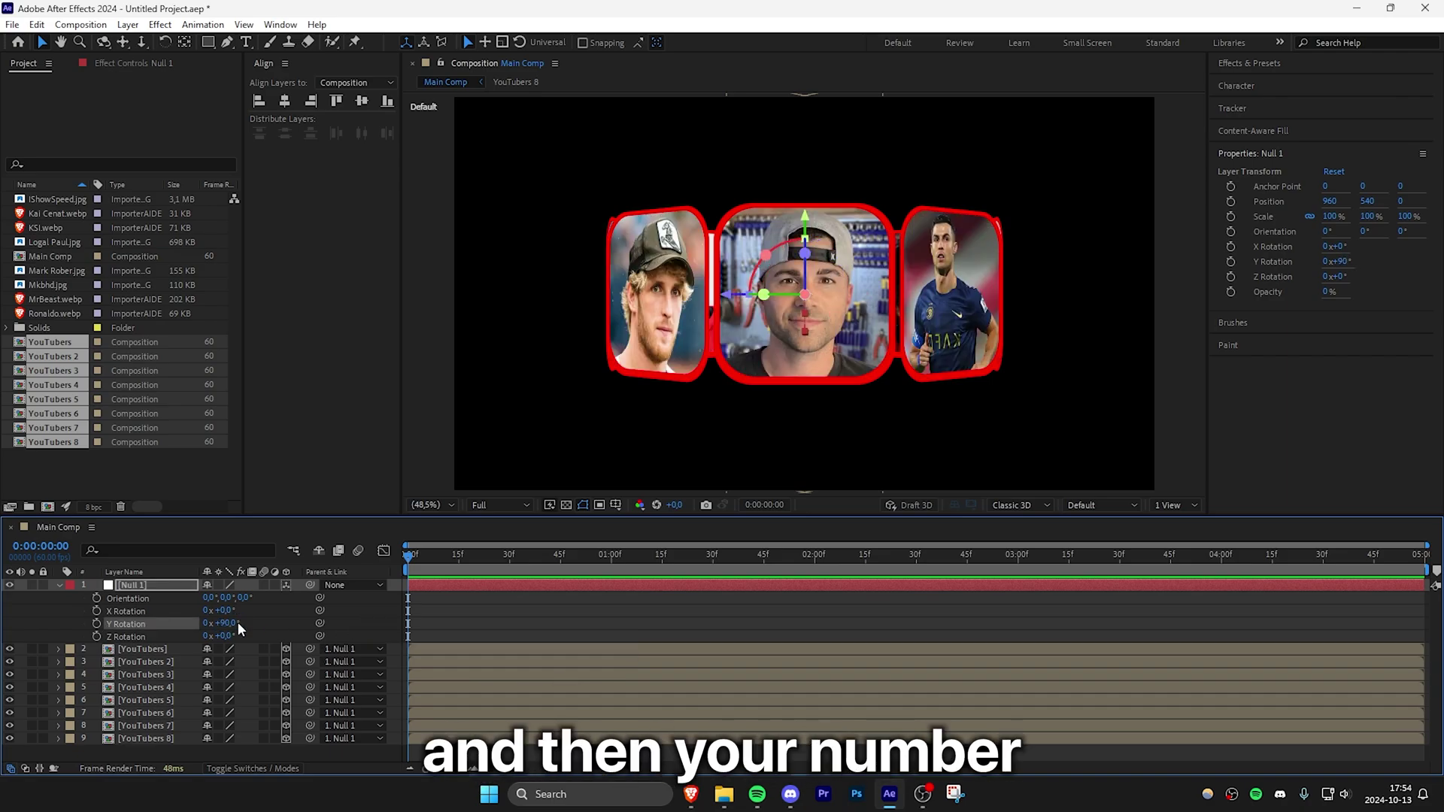
{"action": "key", "text": "Return"}
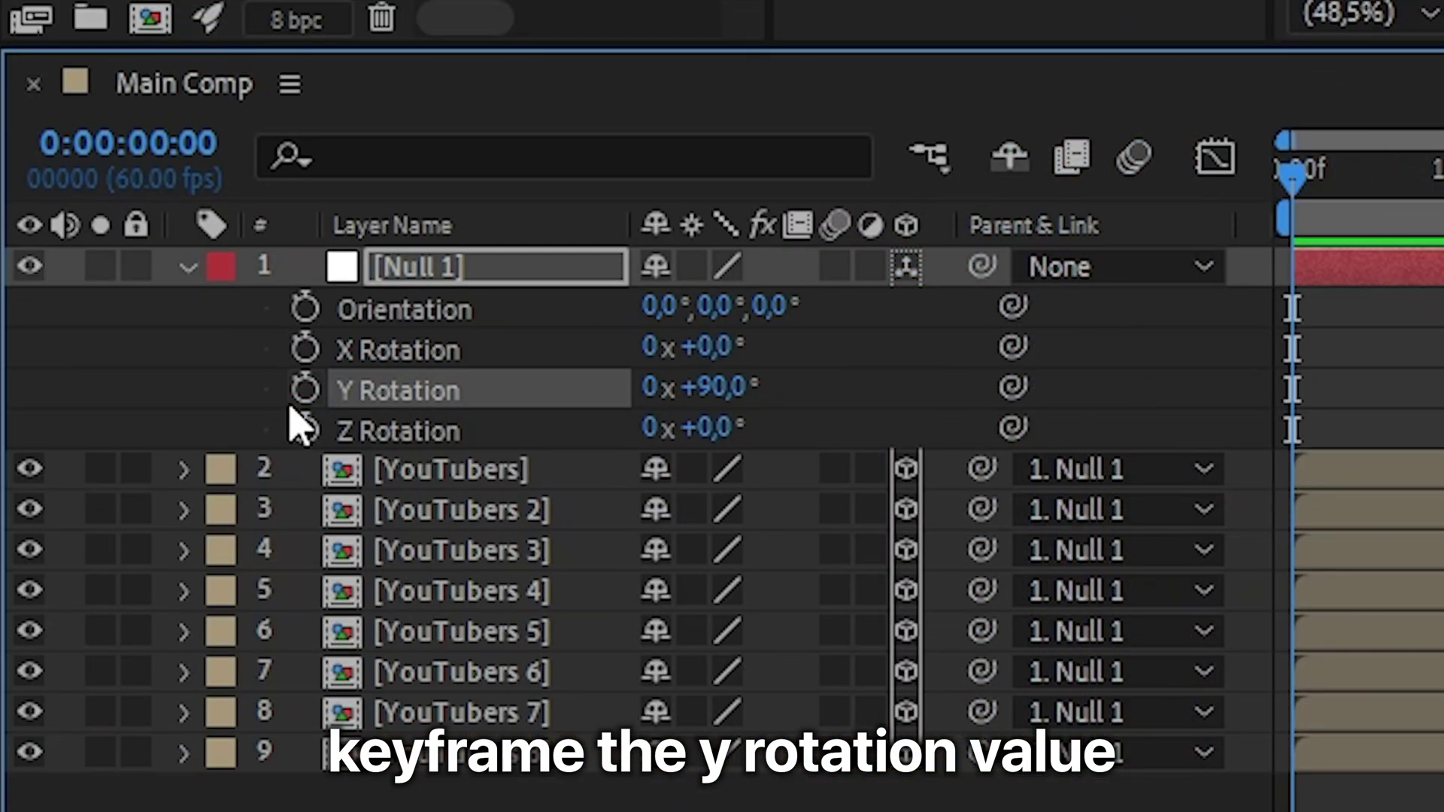
Keyframe Y Rotation at 90° with a hold at frame 31, then +45 to 135° at frame 45.
{"action": "left_click", "coordinate": [96, 623]}
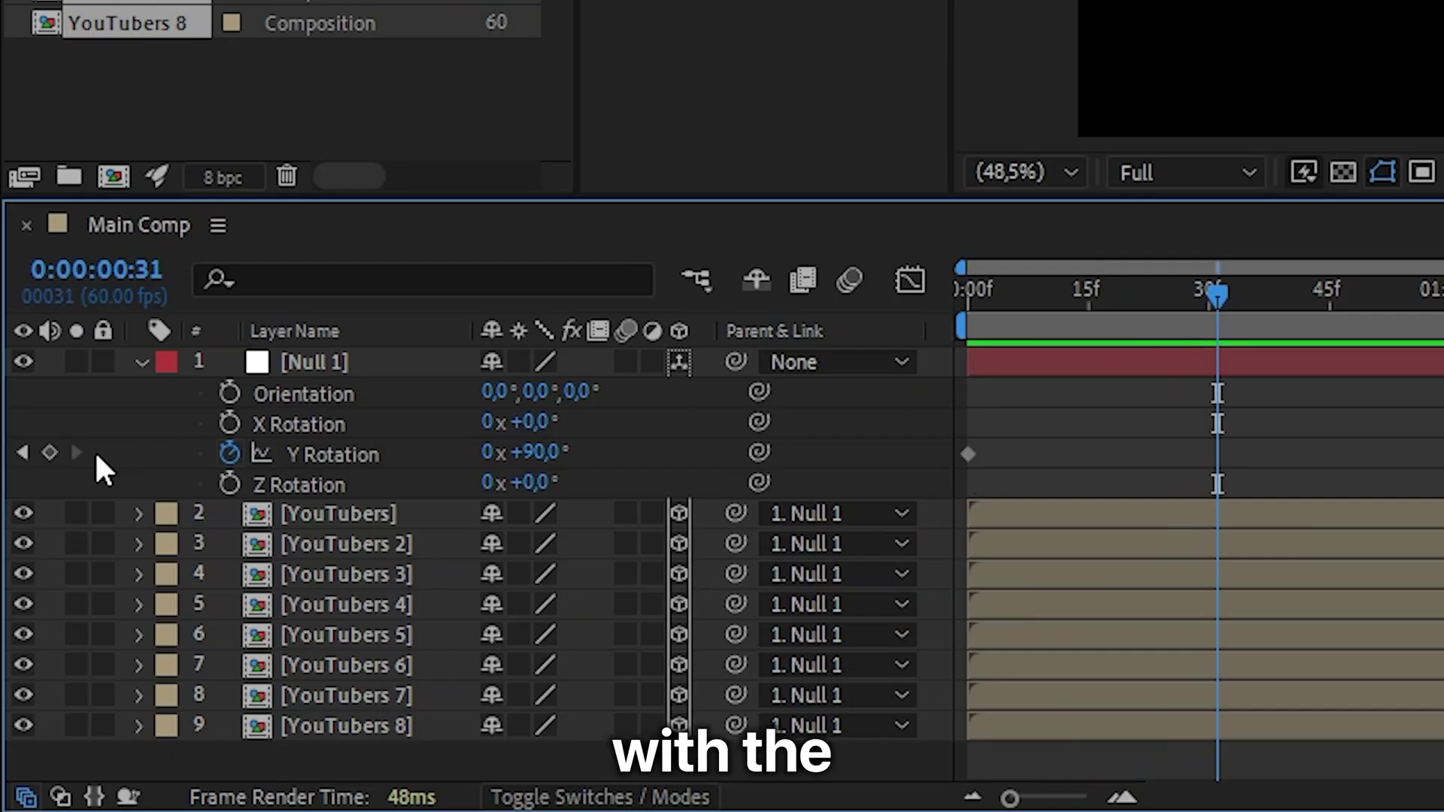
{"action": "left_click", "coordinate": [51, 452]}
{"action": "left_click_drag", "start_coordinate": [546, 566], "coordinate": [564, 566]}
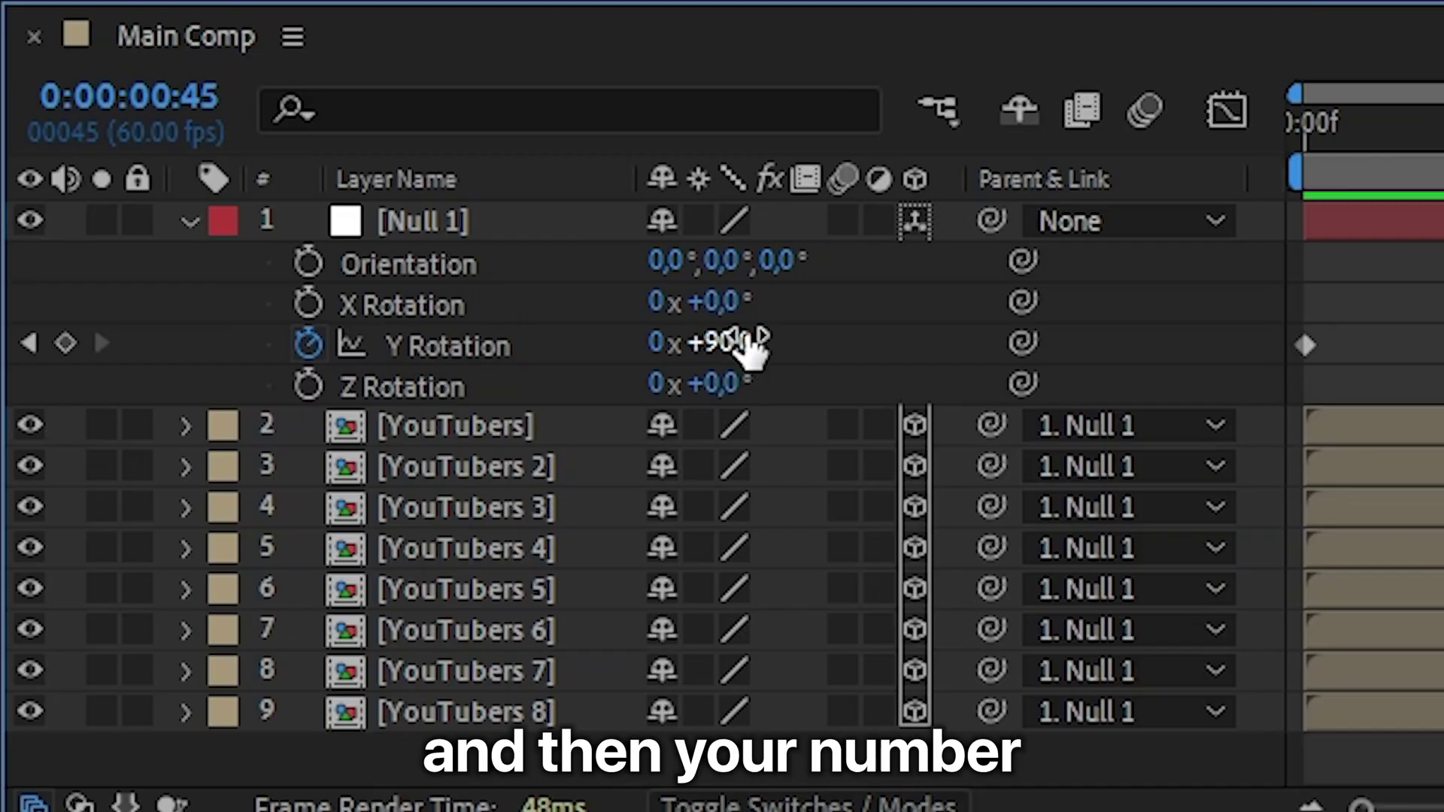
{"action": "left_click", "coordinate": [229, 624]}
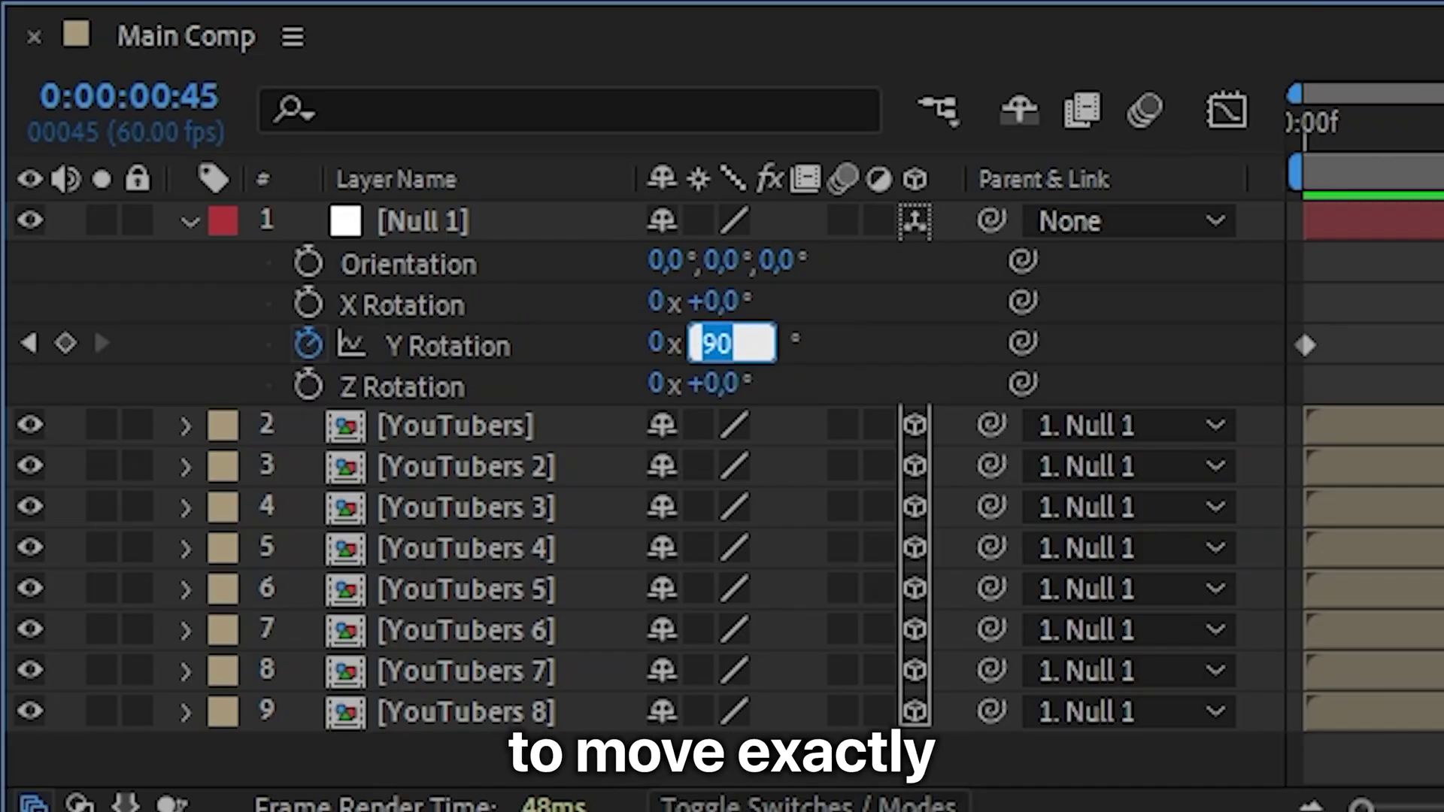
{"action": "type", "text": "+45"}
{"action": "key", "text": "Return"}
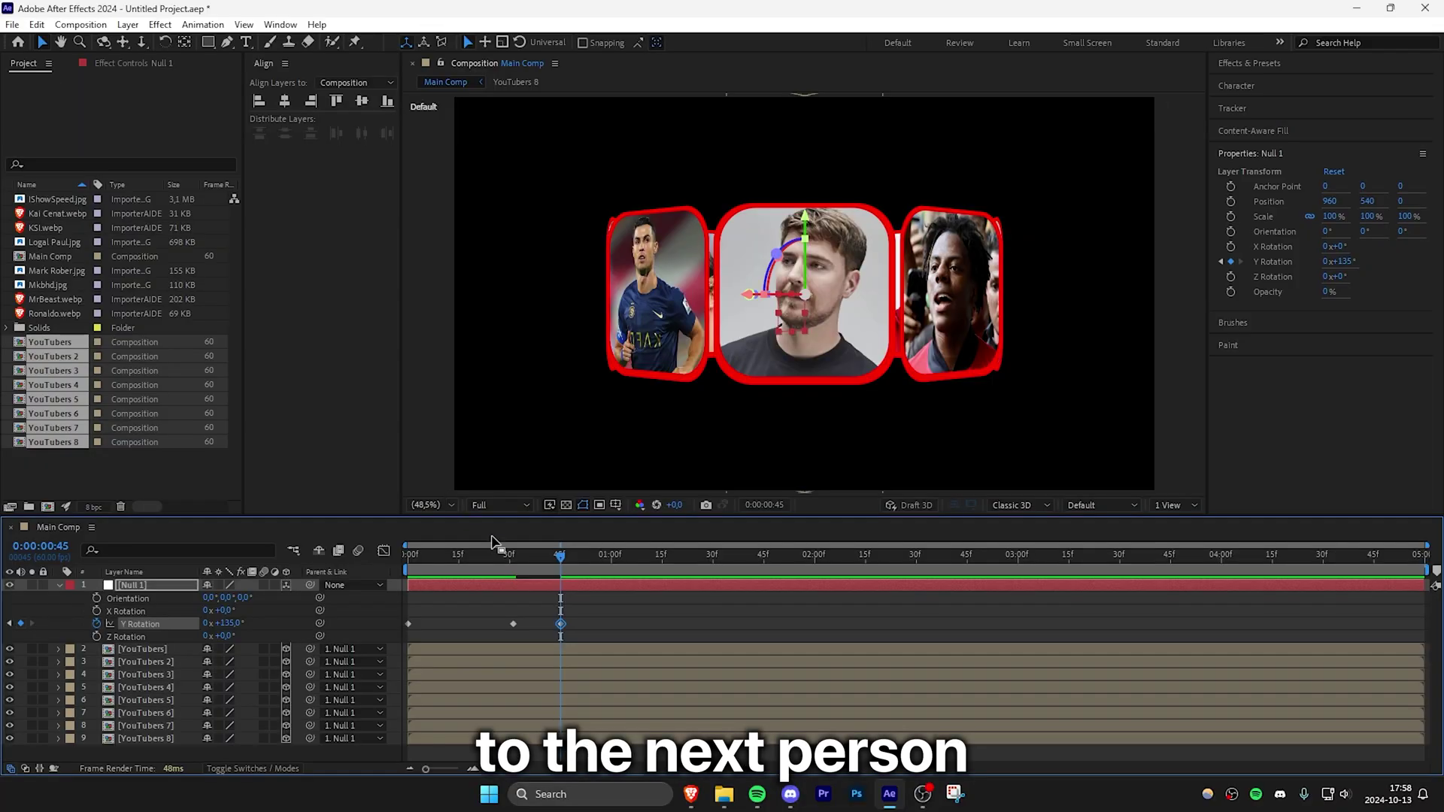
Add a hold Y Rotation keyframe at 1:22, then a 180° keyframe after it.
{"action": "left_click_drag", "start_coordinate": [657, 566], "coordinate": [728, 564]}
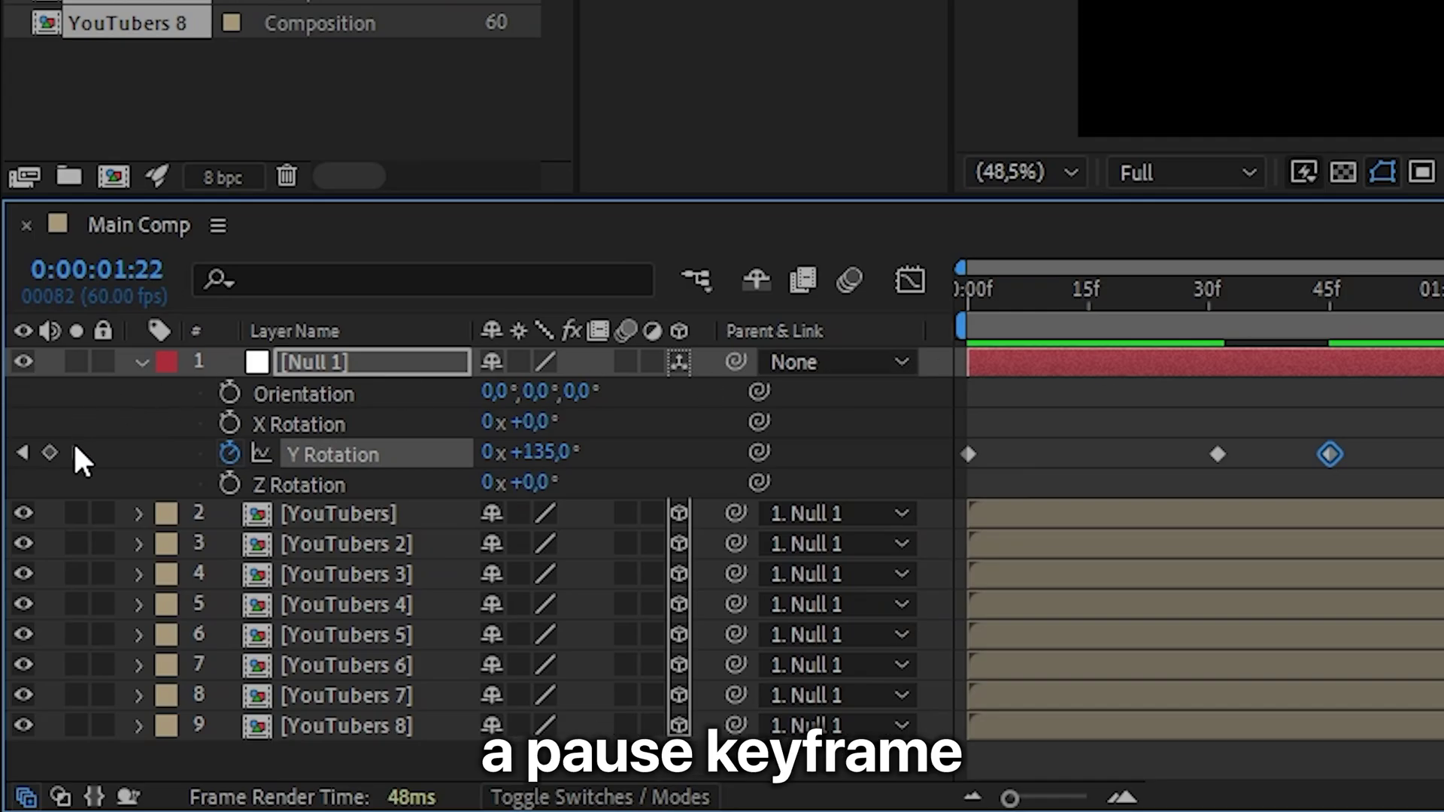
{"action": "left_click", "coordinate": [49, 452]}
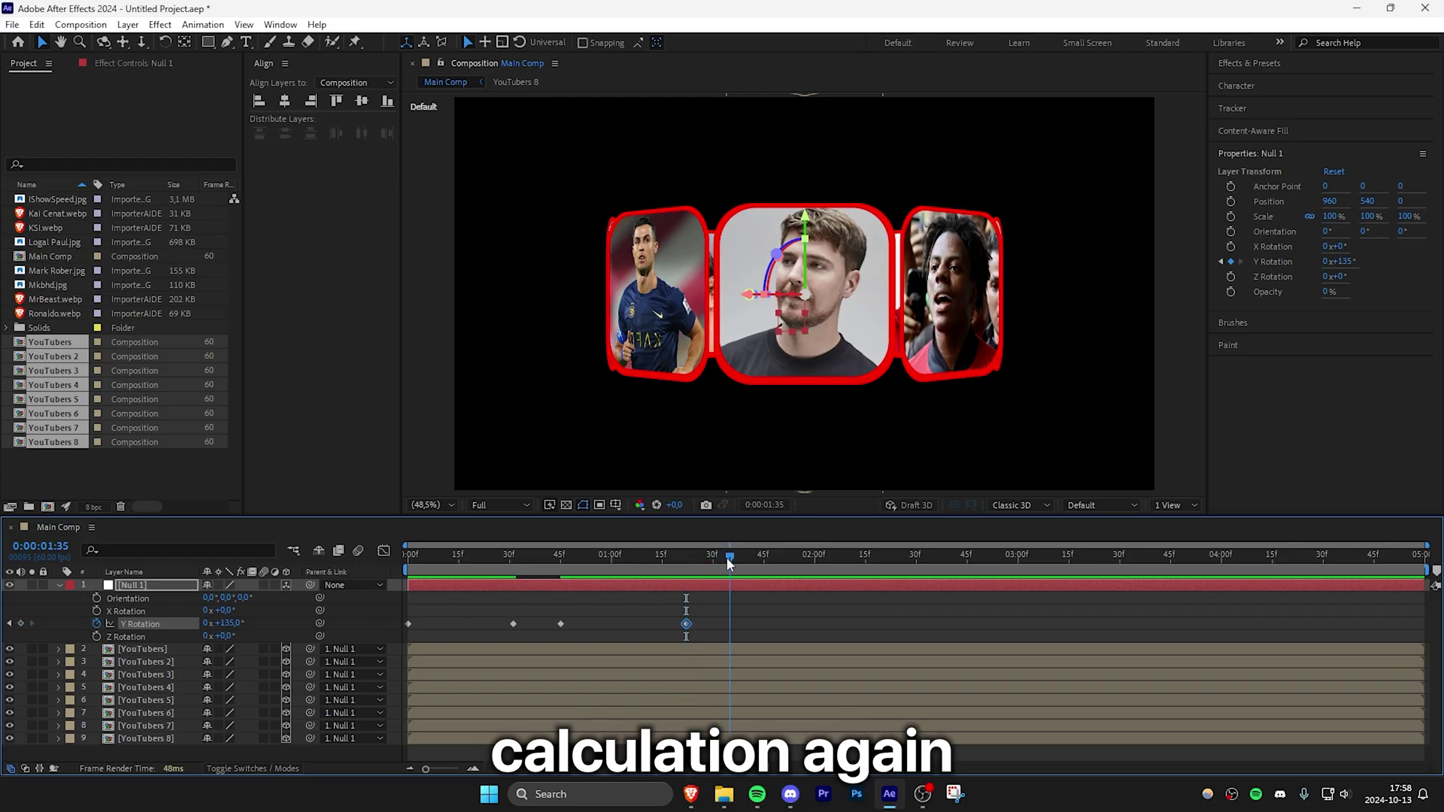
{"action": "left_click", "coordinate": [218, 623]}
{"action": "type", "text": "180"}
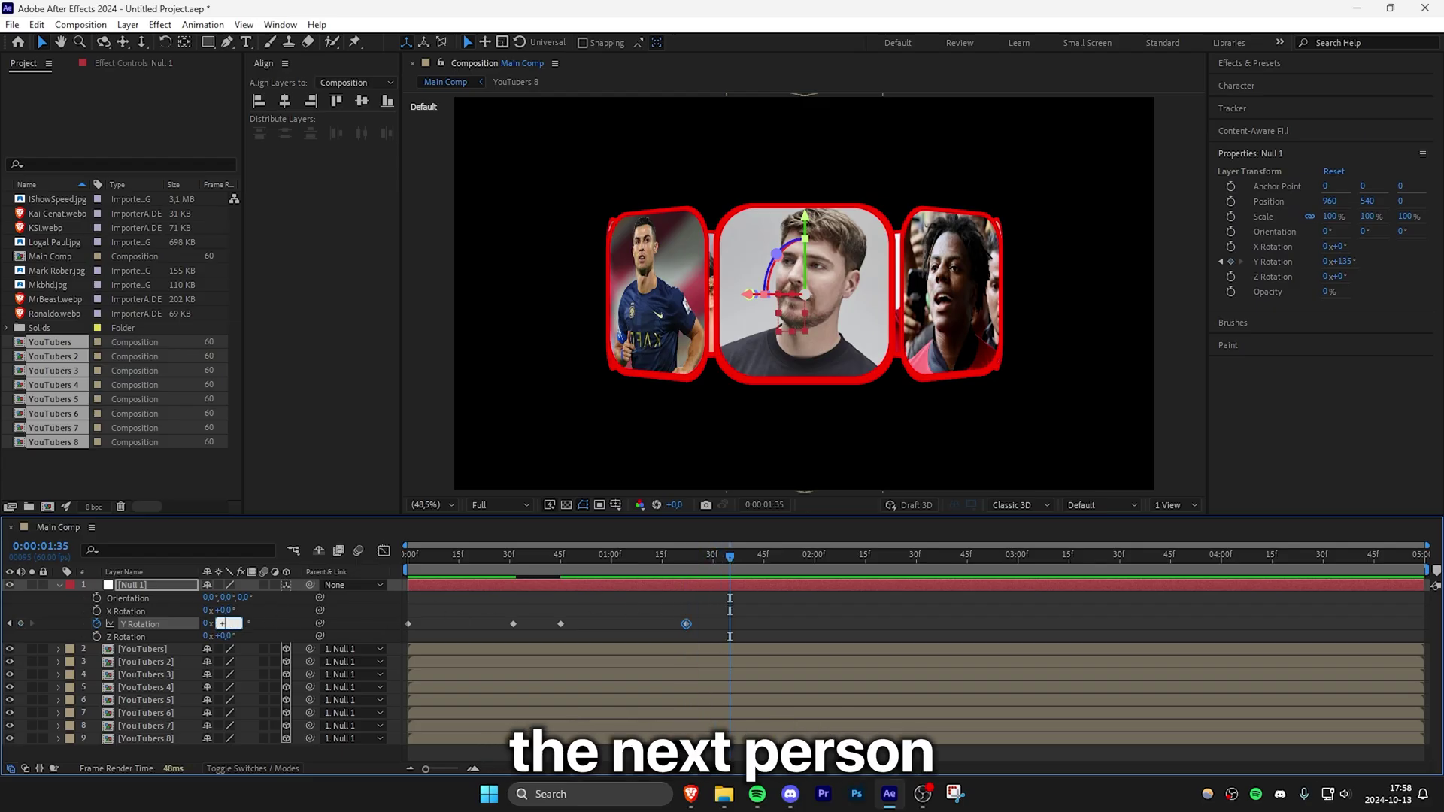
{"action": "key", "text": "Return"}
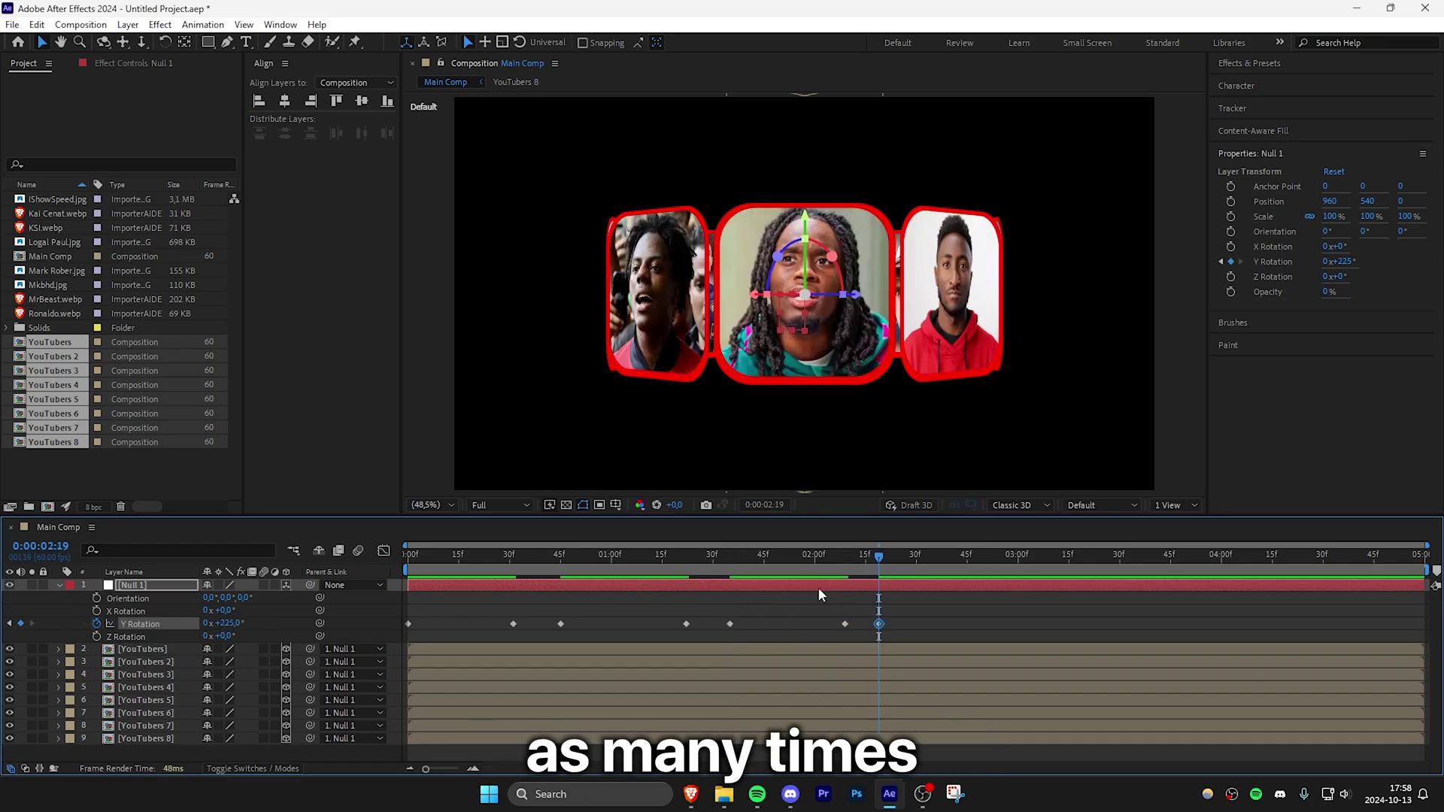
Preview the rotation, shift the last two keyframes earlier, and select all Y Rotation keyframes.
{"action": "left_click_drag", "start_coordinate": [970, 560], "coordinate": [1013, 572]}
{"action": "key", "text": "space"}
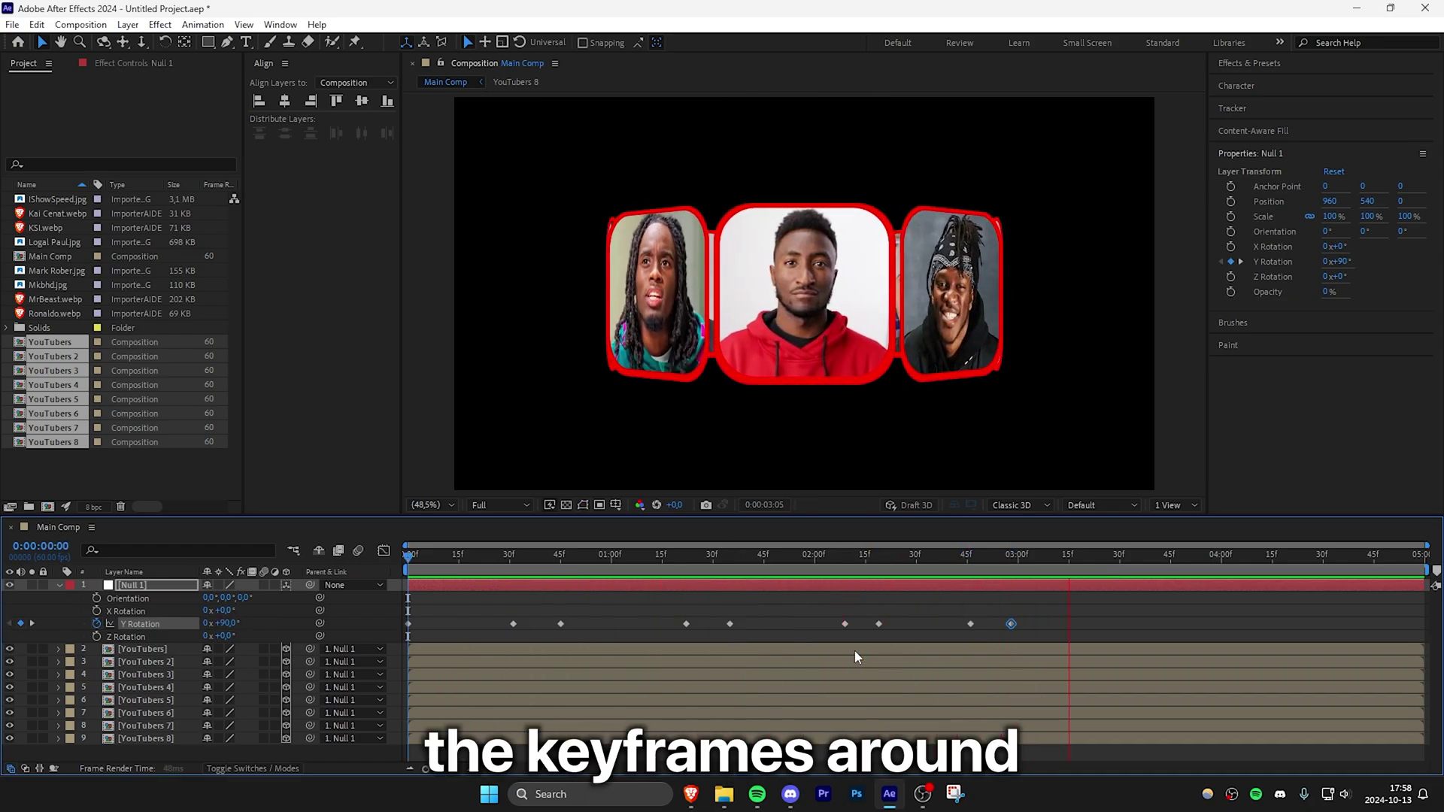
{"action": "left_click", "coordinate": [971, 624], "text": "shift"}
{"action": "left_click_drag", "start_coordinate": [971, 624], "coordinate": [858, 628]}
{"action": "left_click", "coordinate": [1092, 611]}
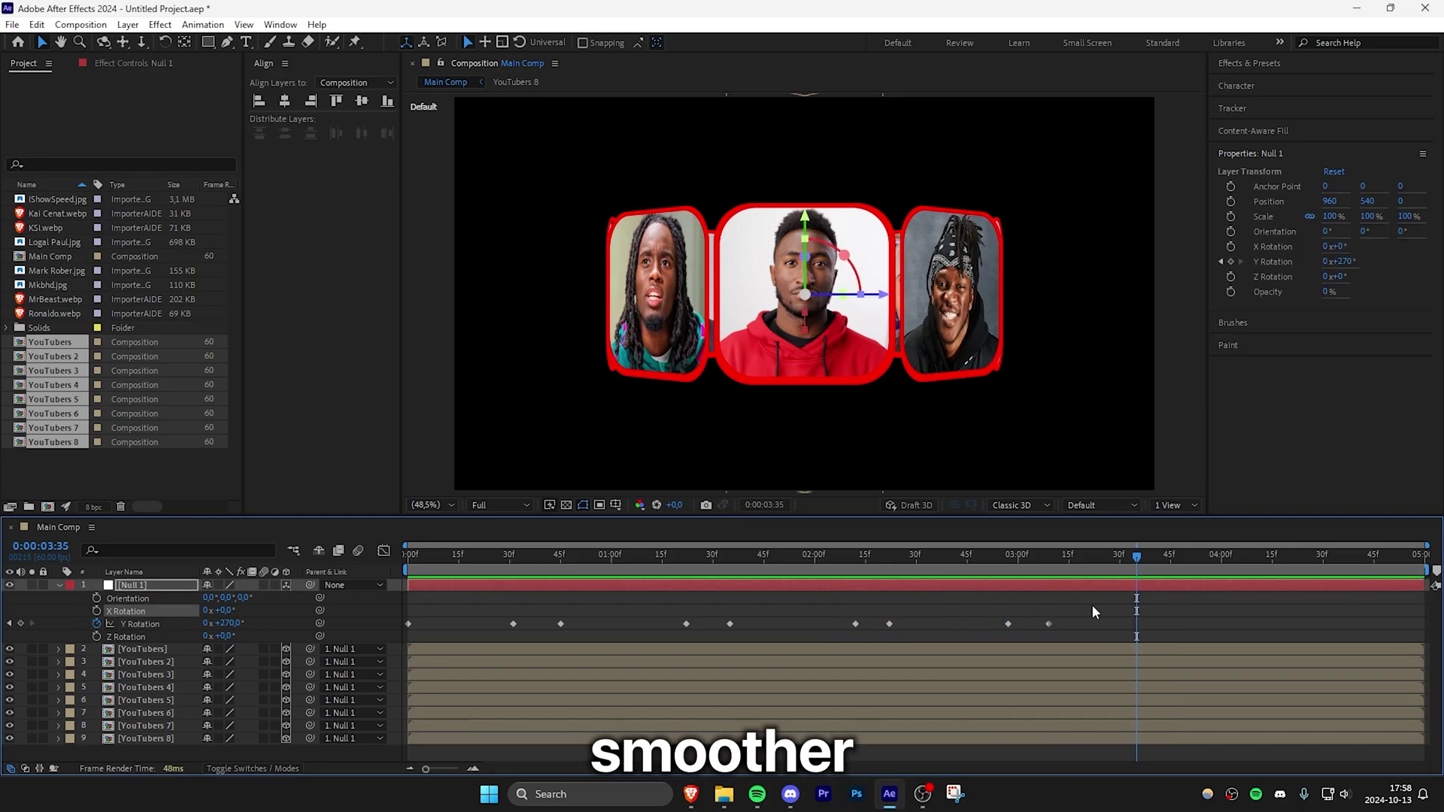
{"action": "left_click_drag", "start_coordinate": [1094, 603], "coordinate": [385, 637]}
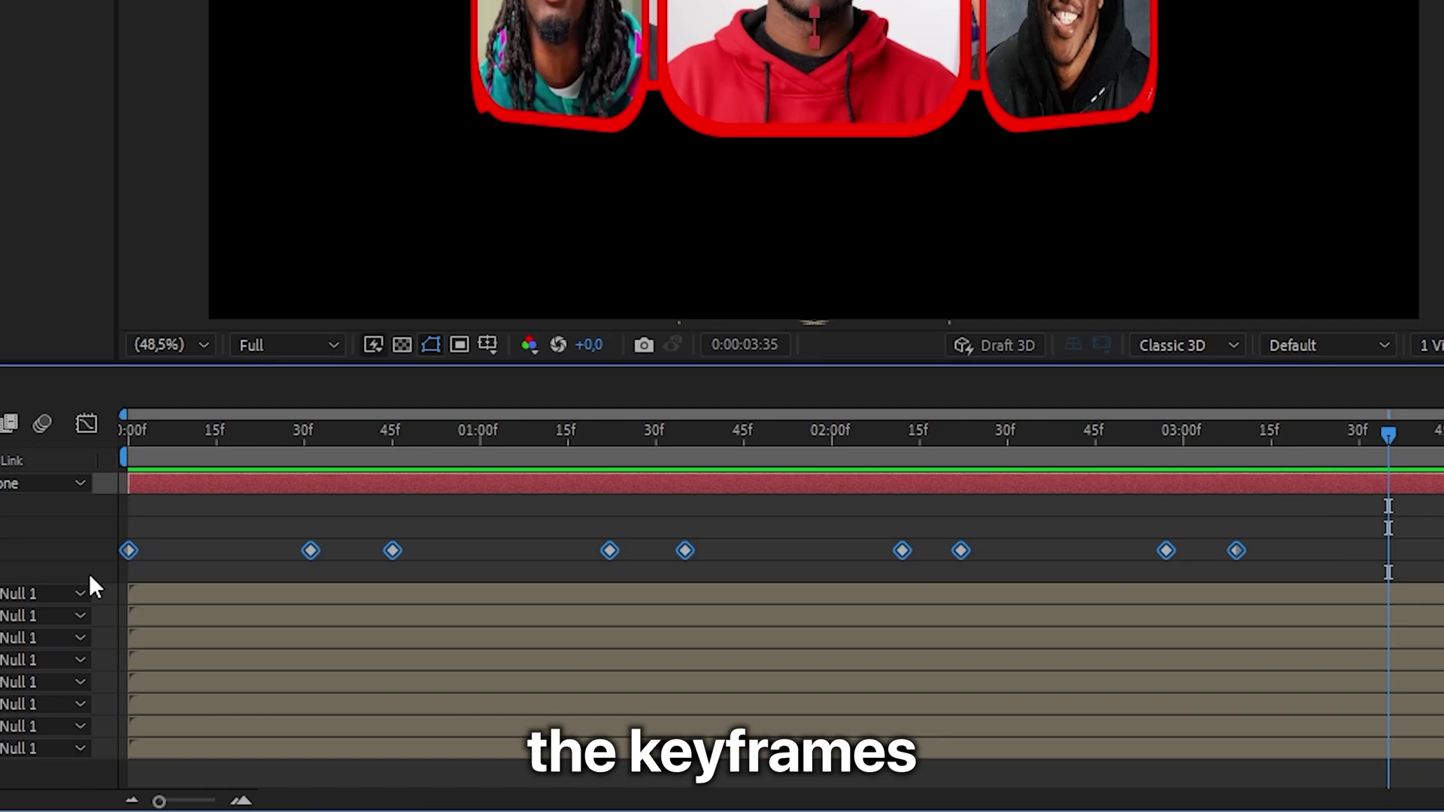
Easy Ease all nine Y Rotation keyframes, enable motion blur on Null 1 and YouTubers layers, and preview.
{"action": "key", "text": "F9"}
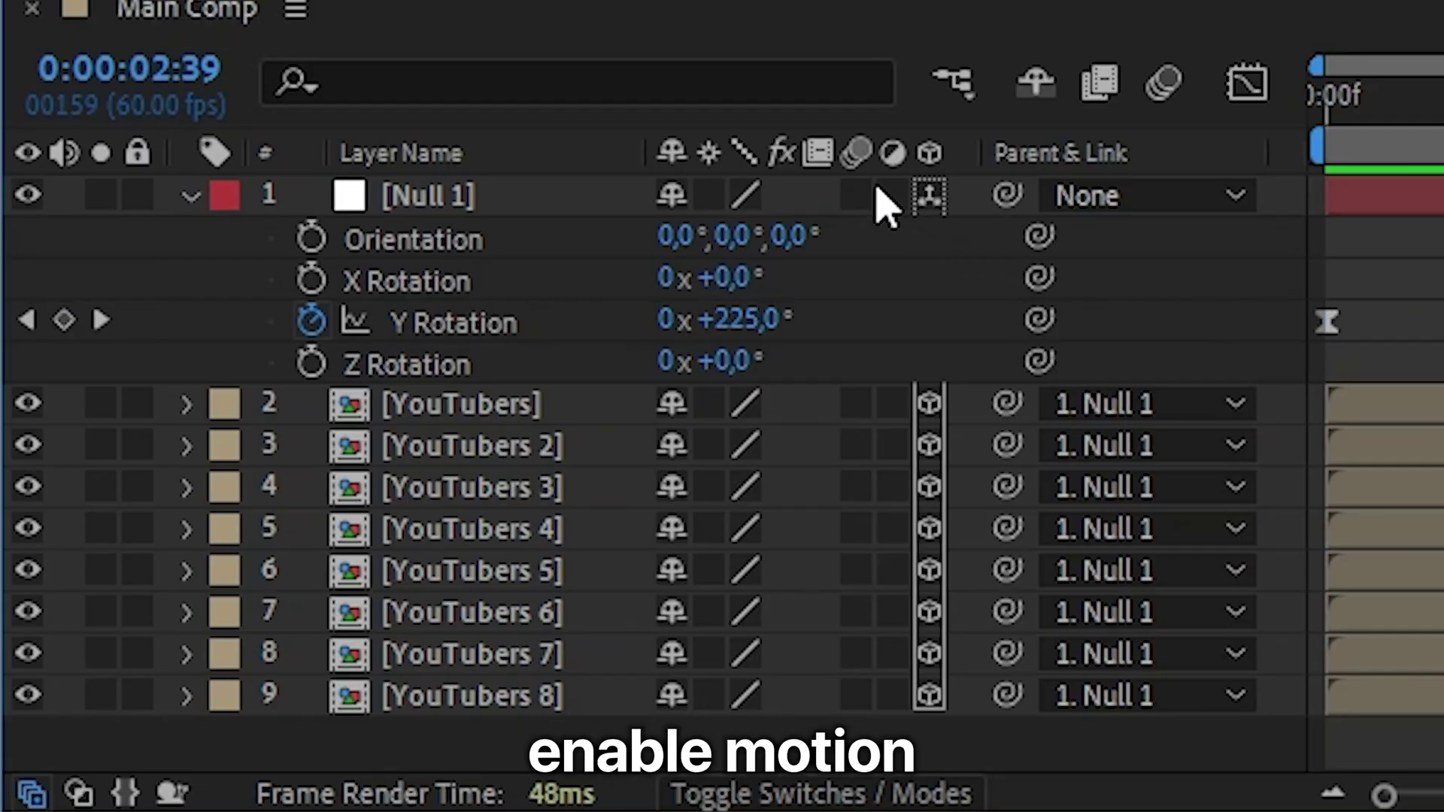
{"action": "left_click", "coordinate": [855, 194]}
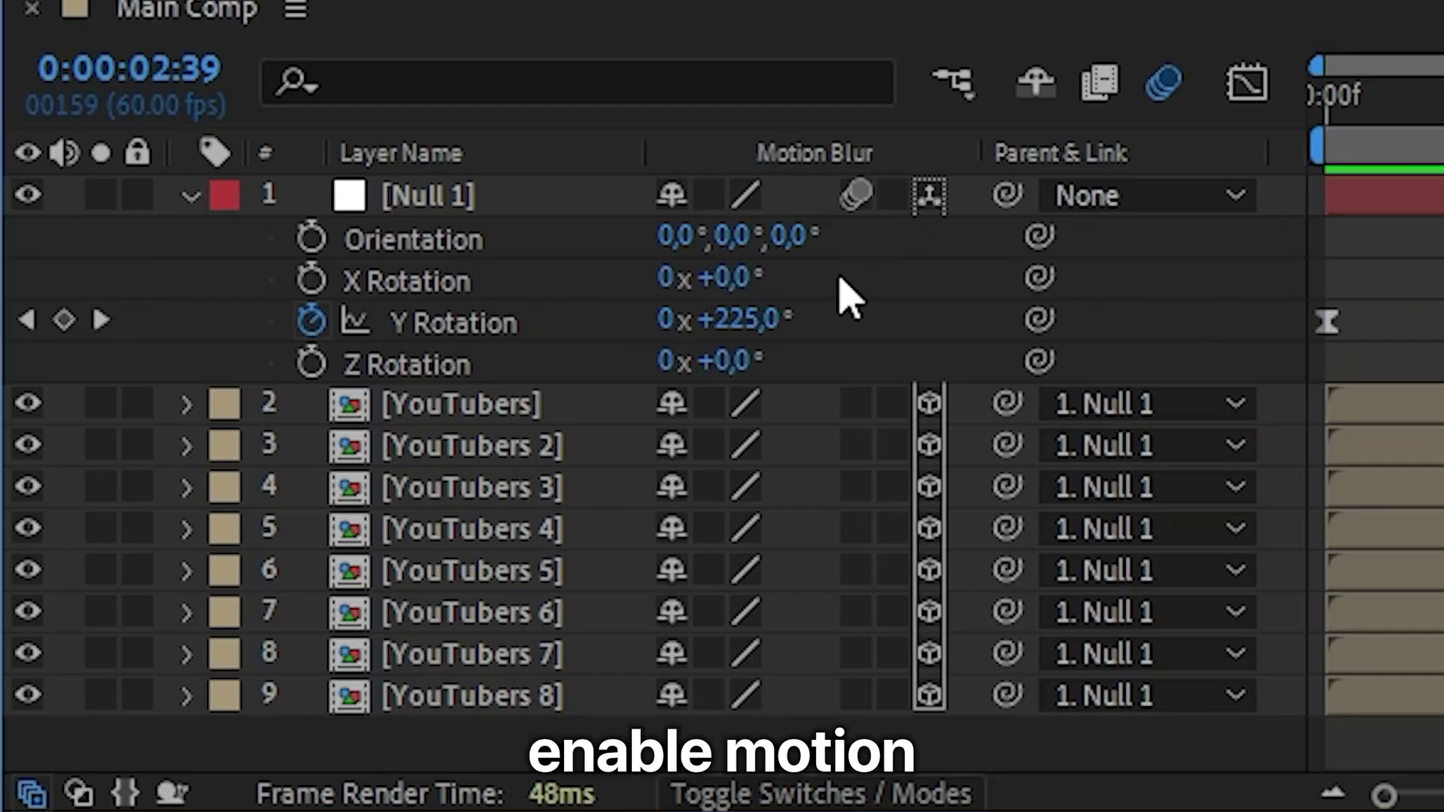
{"action": "left_click_drag", "start_coordinate": [855, 403], "coordinate": [855, 694]}
{"action": "key", "text": "space"}
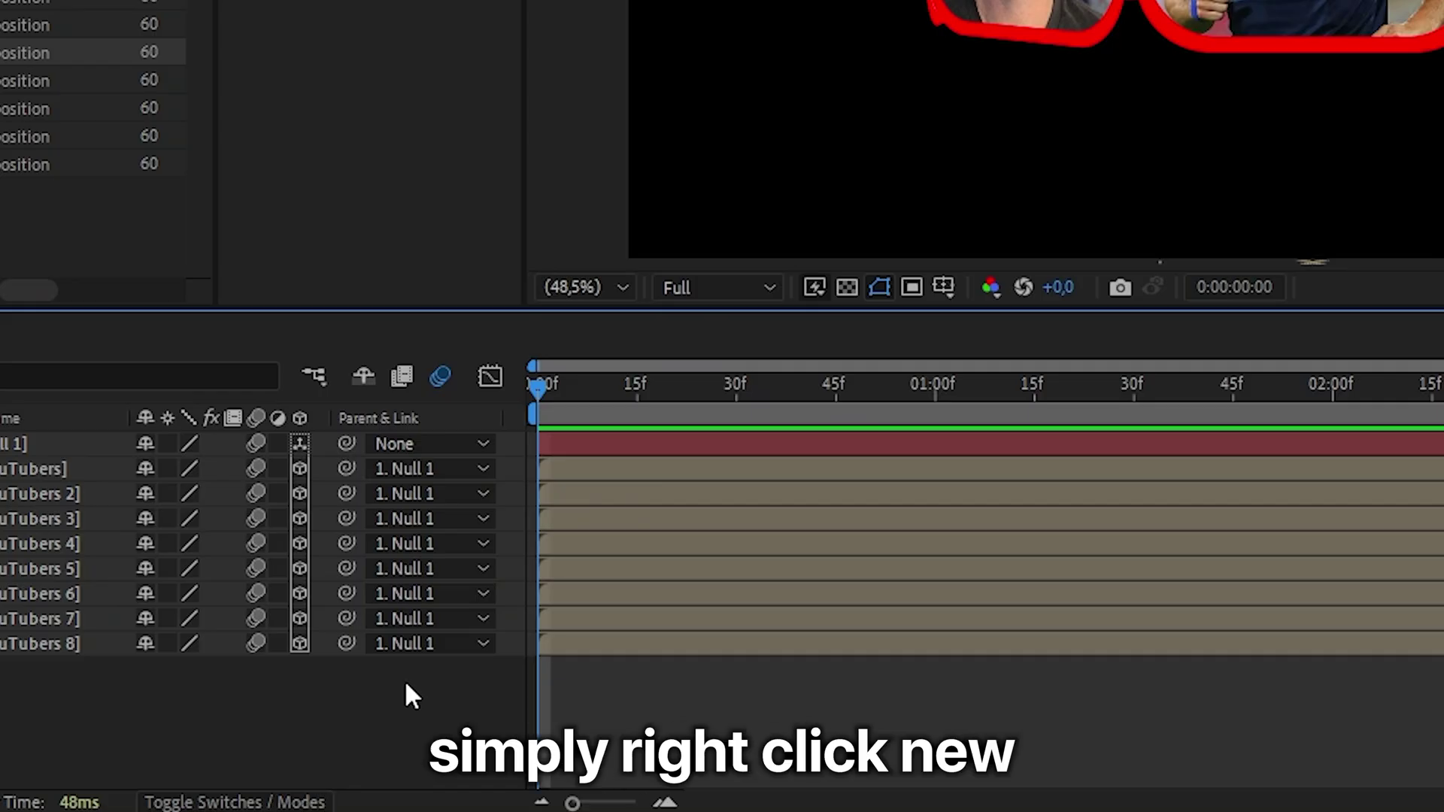
Create a new black solid layer in Main Comp with default settings.
{"action": "right_click", "coordinate": [410, 682]}
{"action": "mouse_move", "coordinate": [742, 319]}
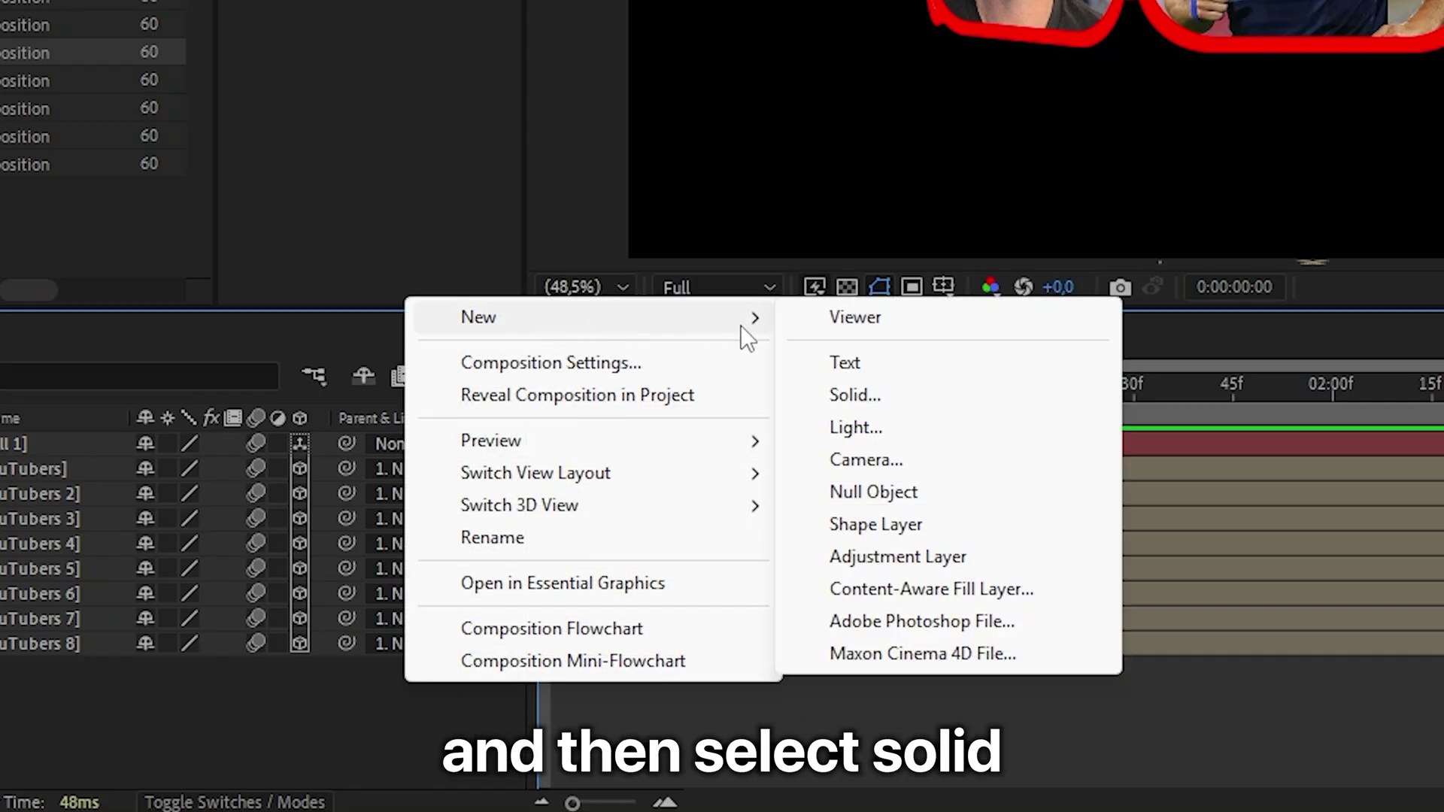
{"action": "left_click", "coordinate": [936, 393]}
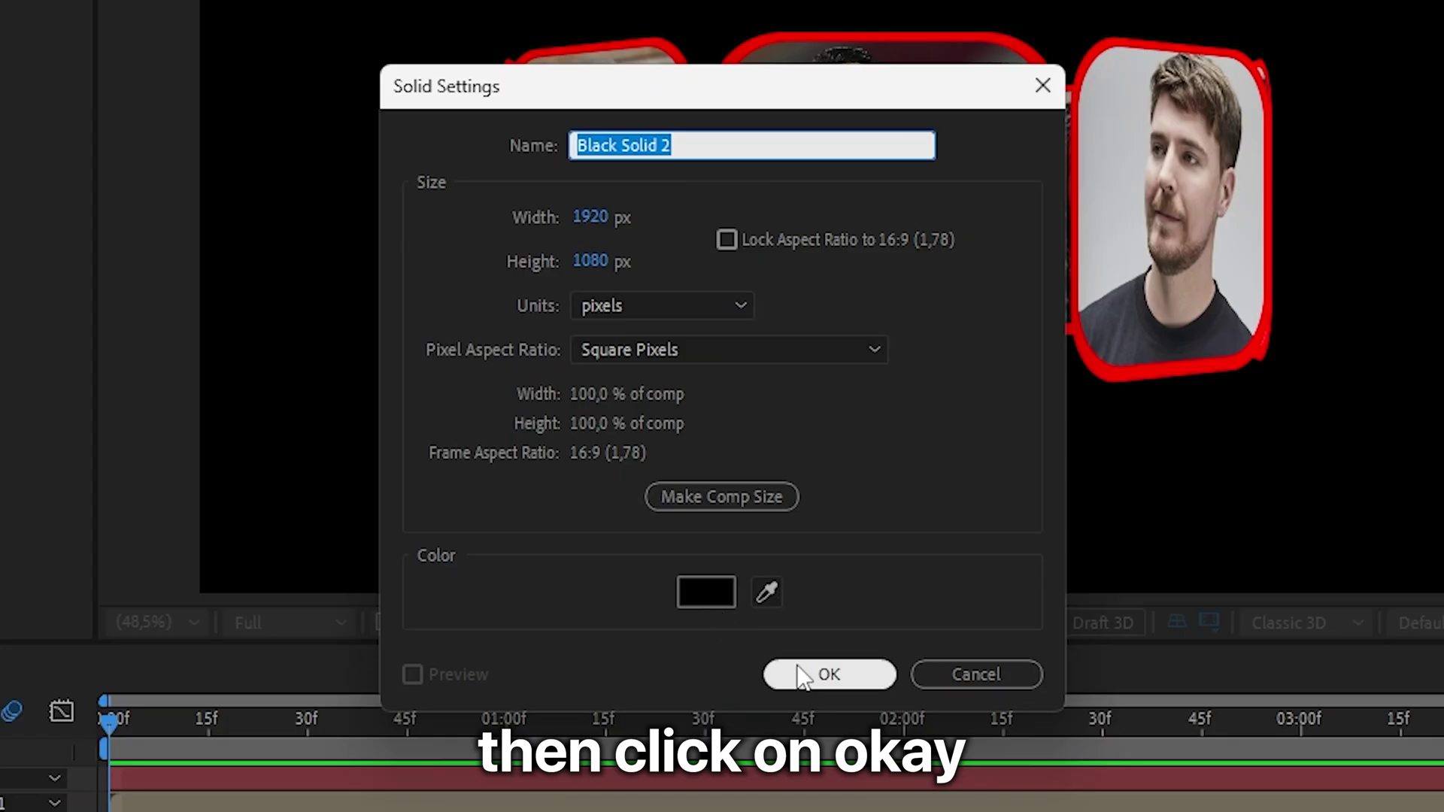
{"action": "left_click", "coordinate": [820, 675]}
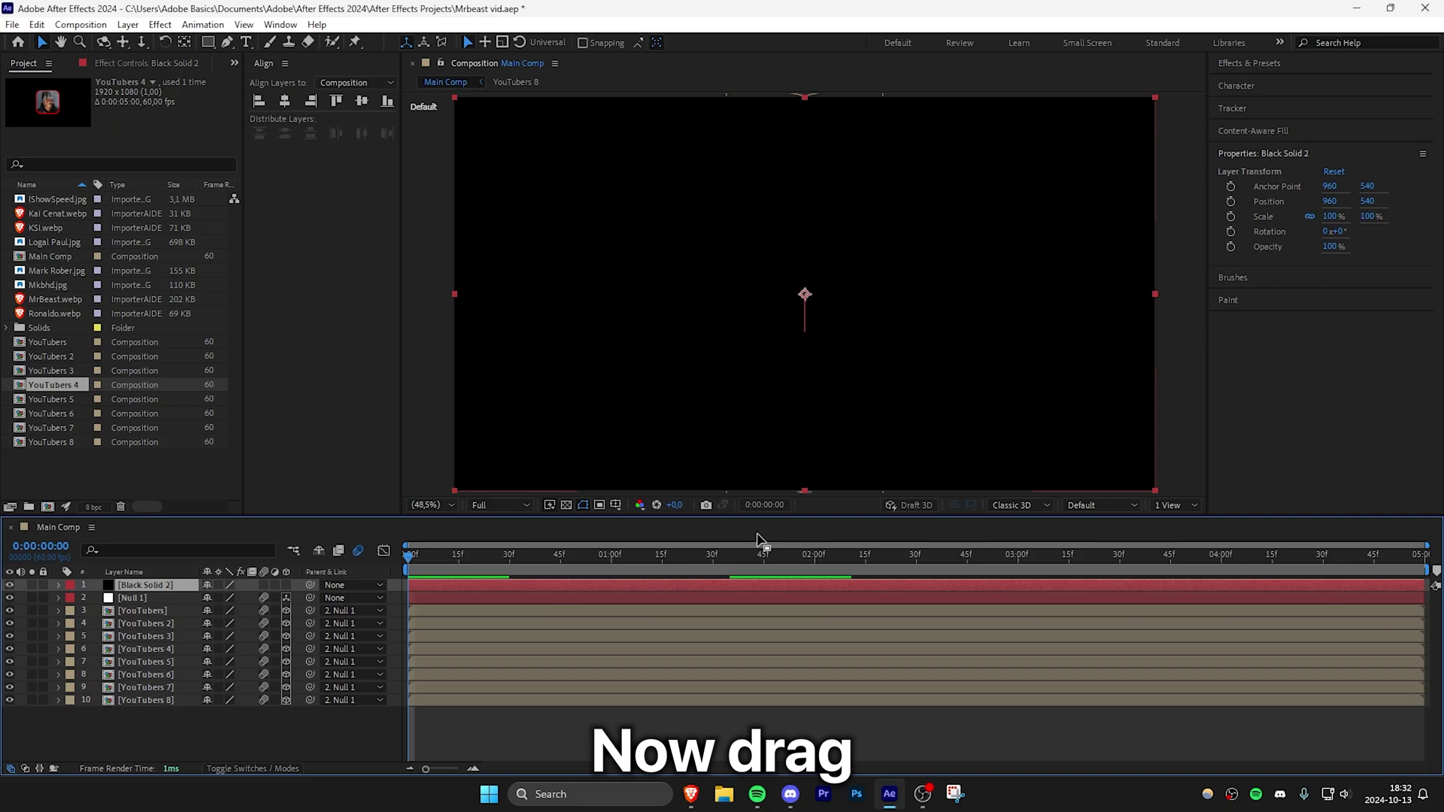
Move the black solid to the bottom of the stack, make it 3D, and show its Position.
{"action": "left_click_drag", "start_coordinate": [172, 587], "coordinate": [180, 708]}
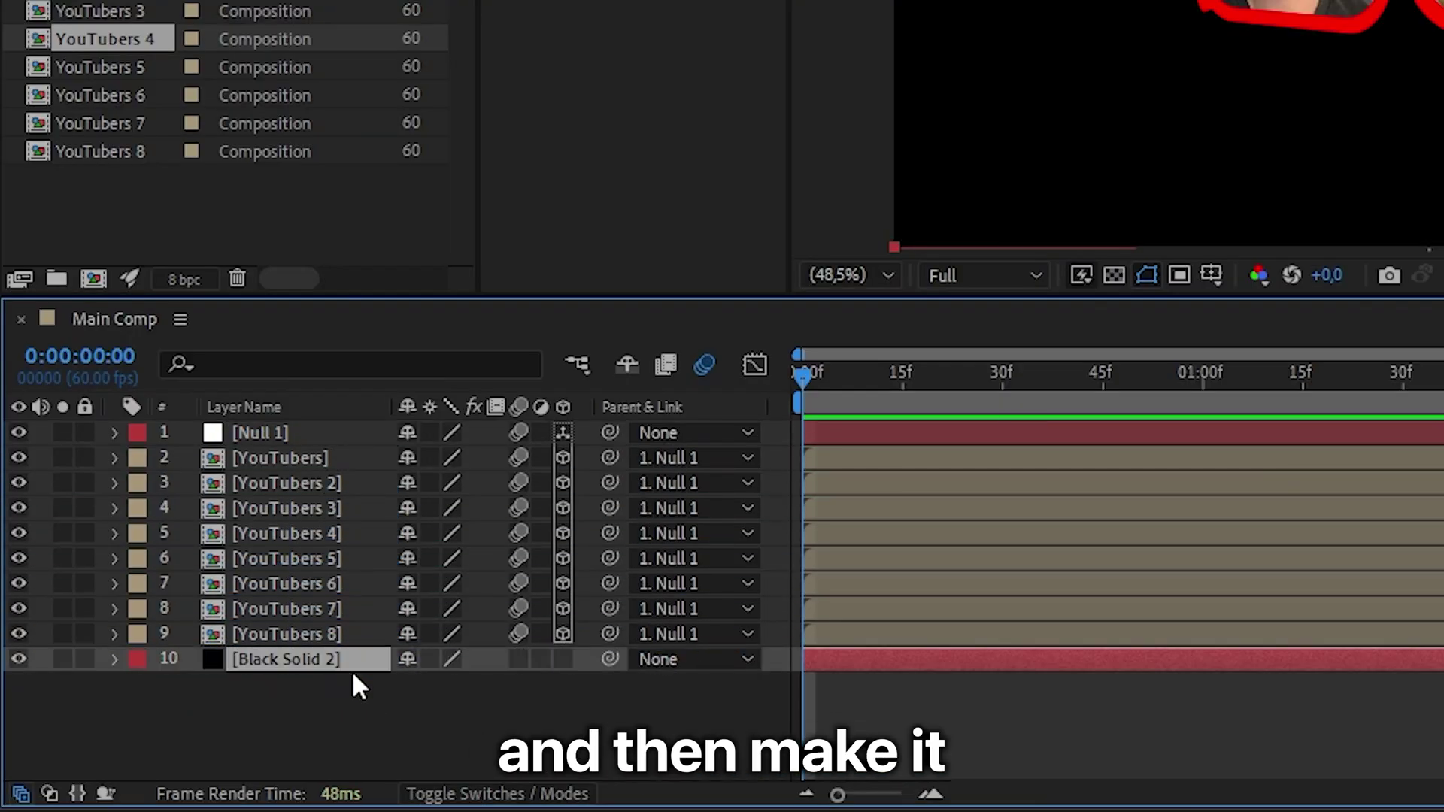
{"action": "left_click", "coordinate": [562, 660]}
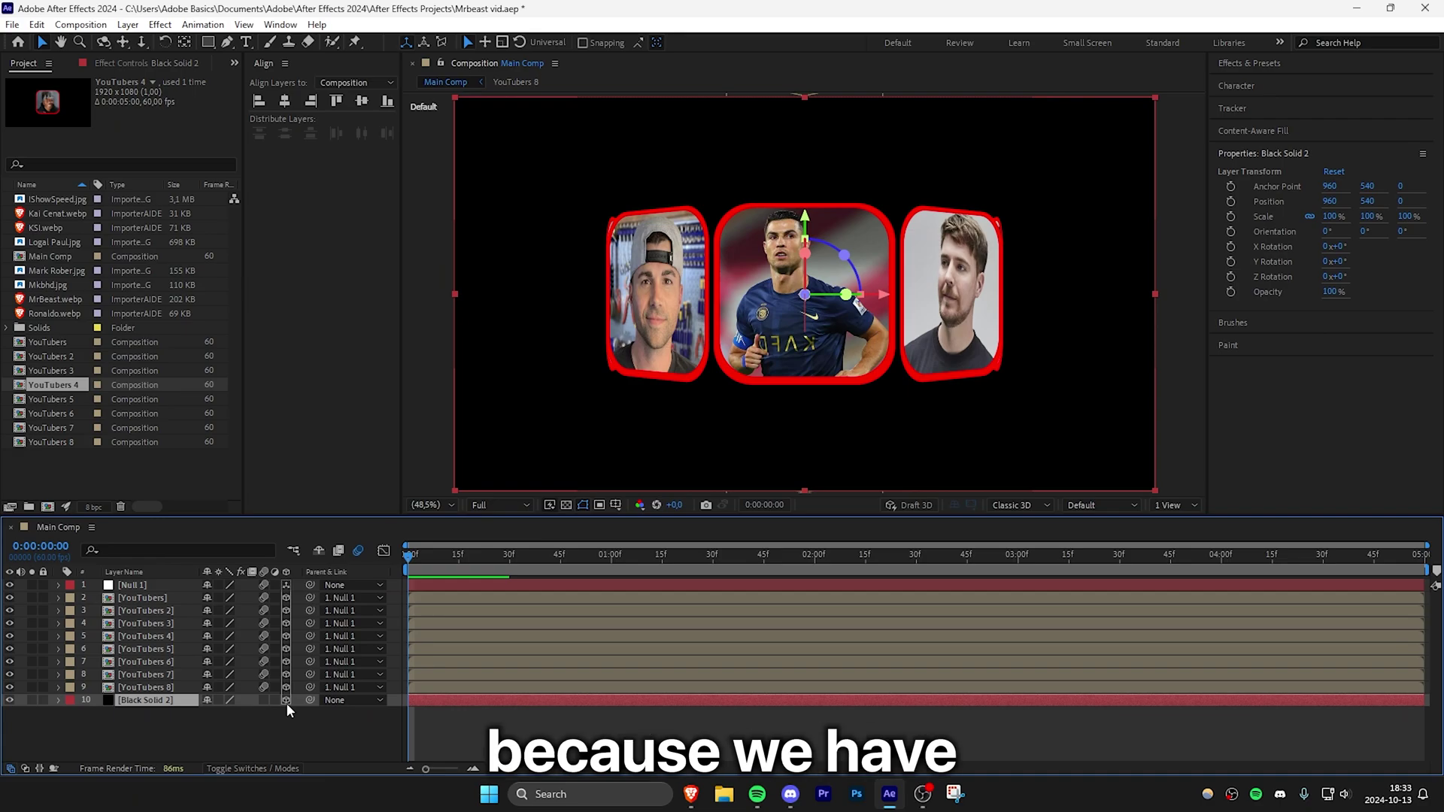
{"action": "key", "text": "p"}
{"action": "left_click", "coordinate": [1094, 504]}
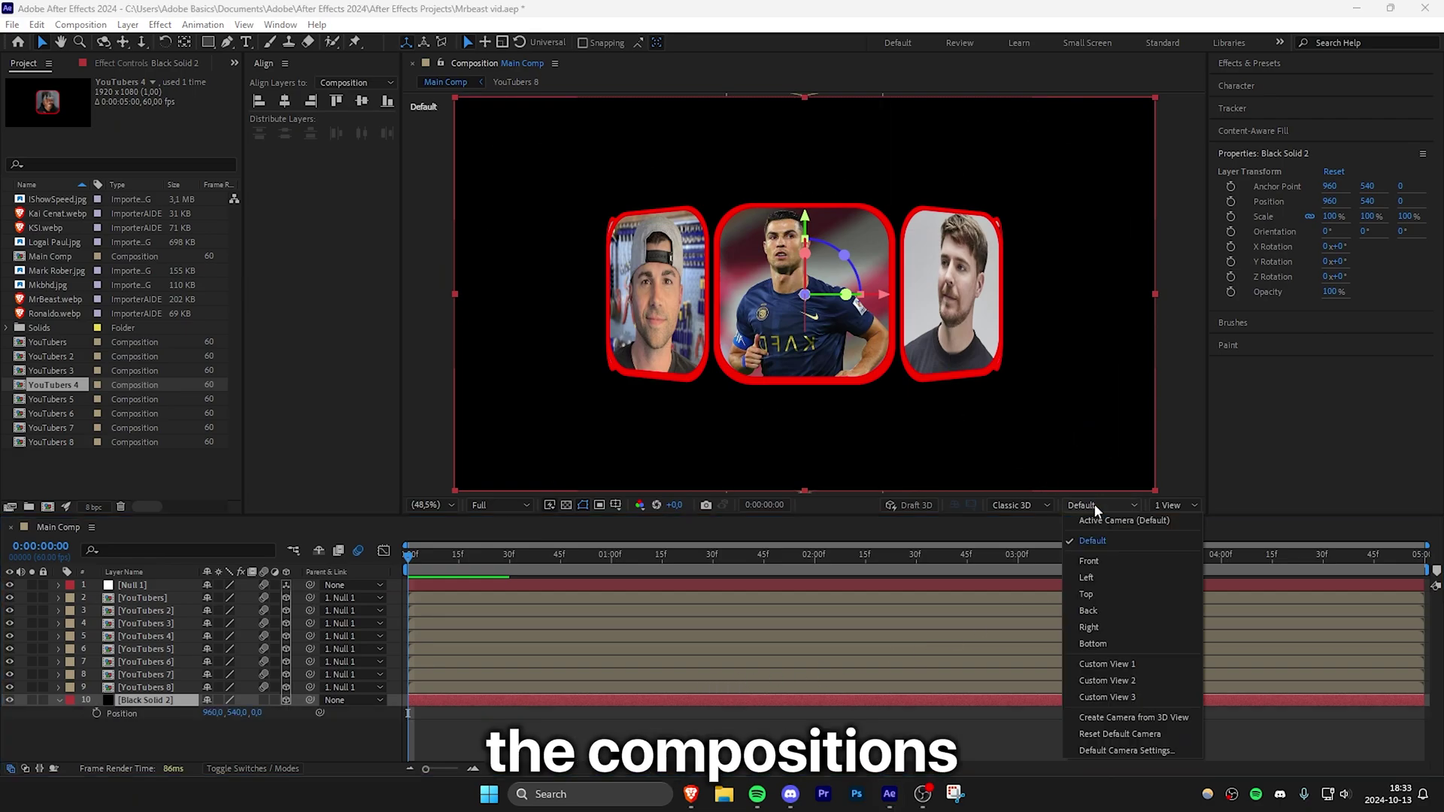
{"action": "left_click", "coordinate": [1105, 595]}
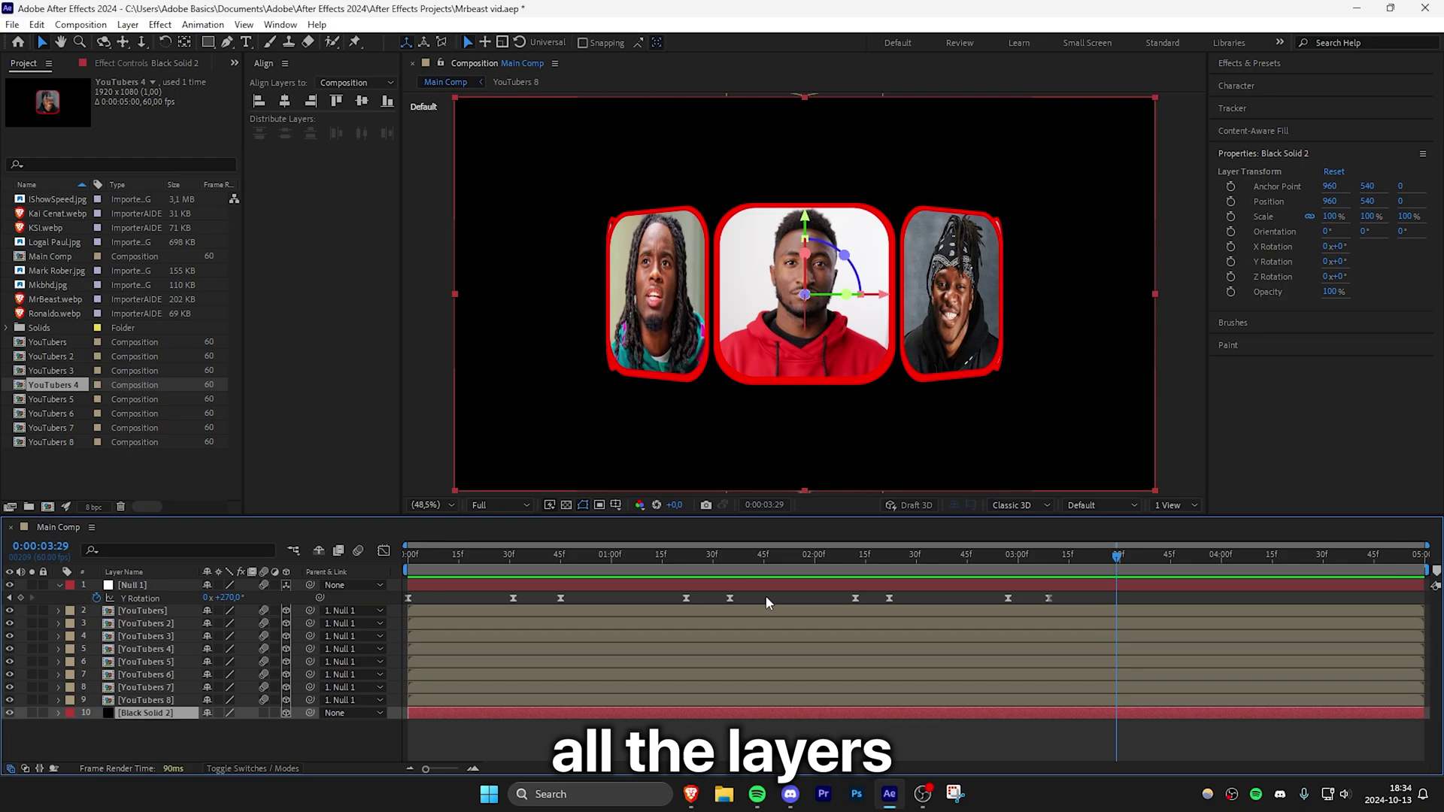
{"action": "key", "text": "ctrl+a"}
Pre-compose all selected layers, moving all attributes, into a new comp named 'Carousel'.
{"action": "right_click", "coordinate": [764, 585]}
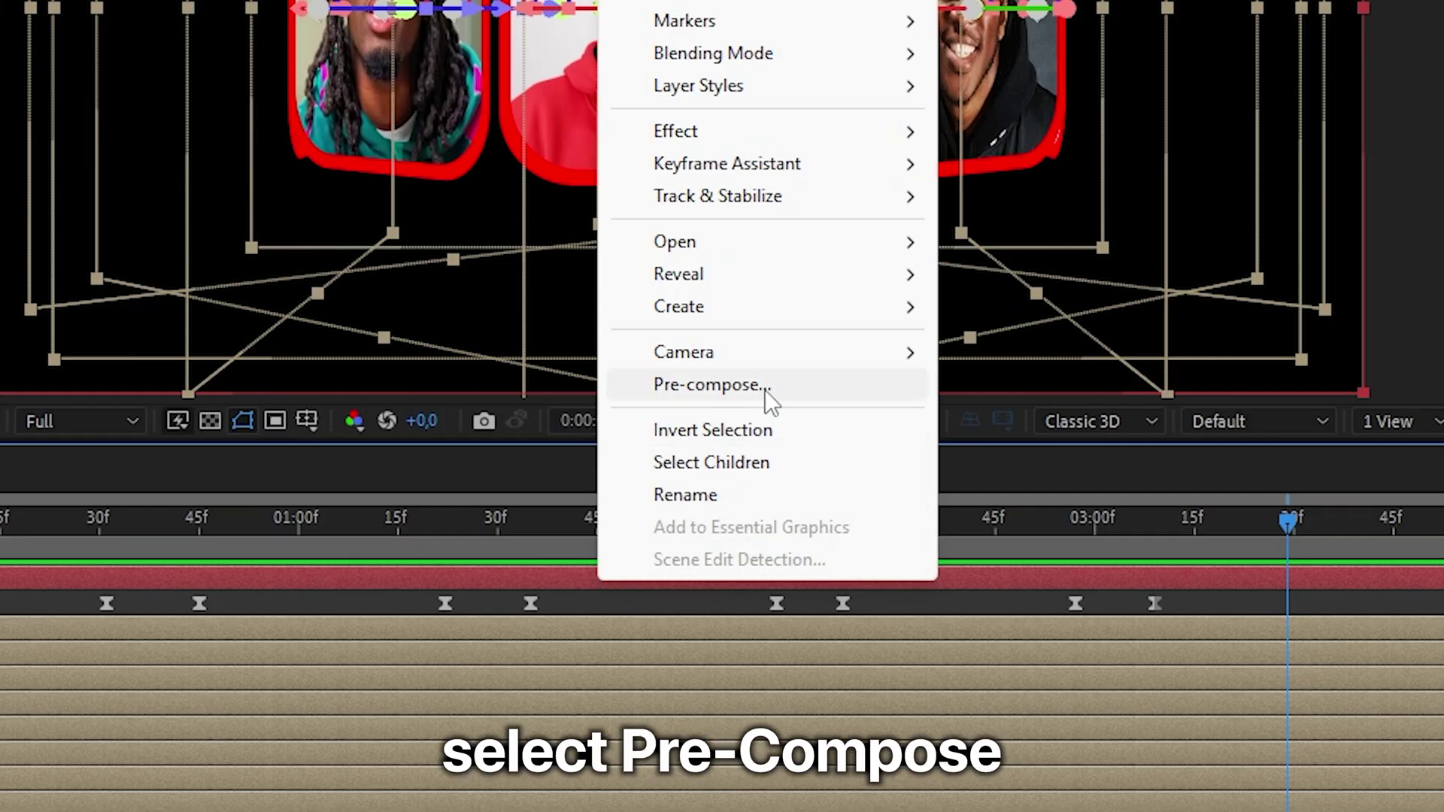
{"action": "left_click", "coordinate": [765, 386]}
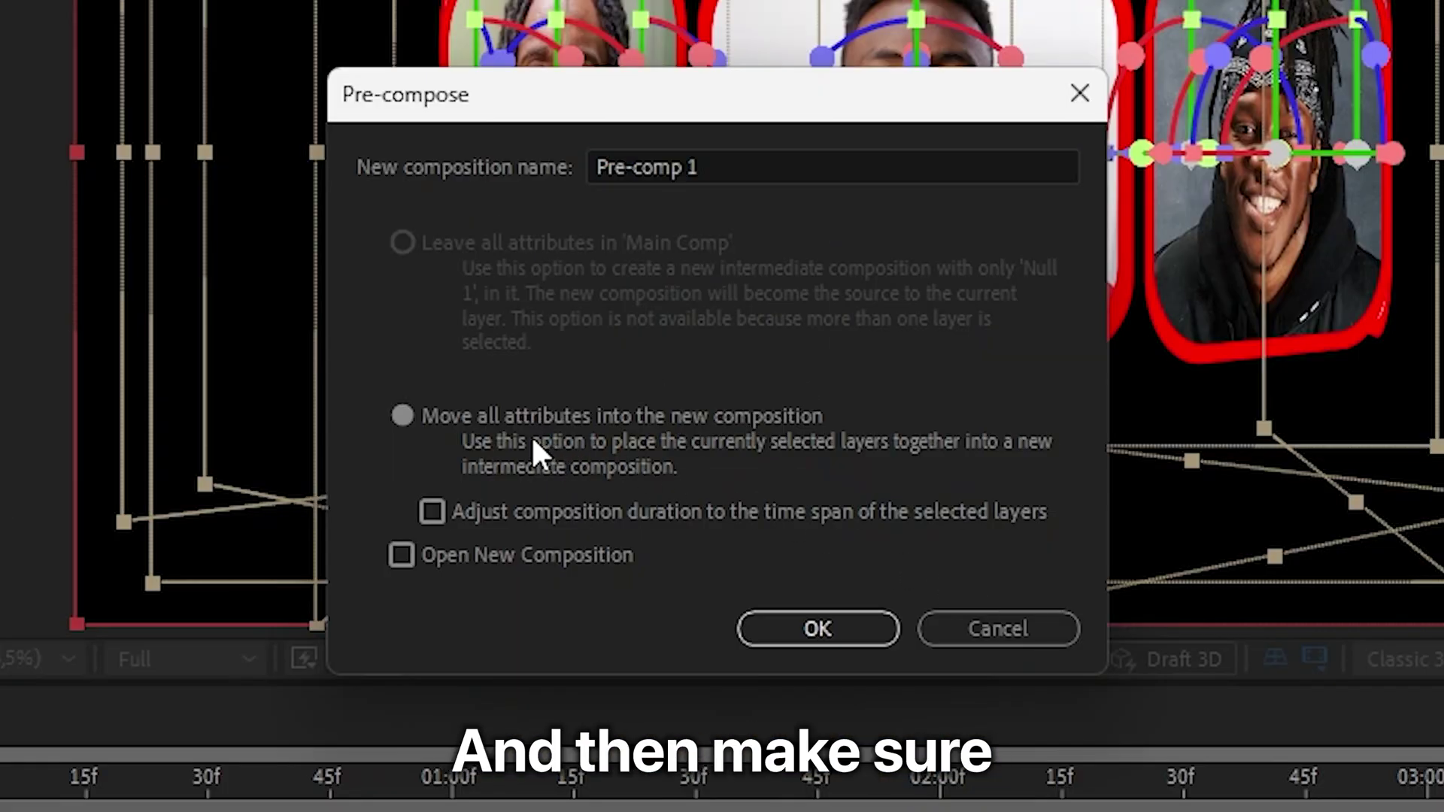
{"action": "left_click", "coordinate": [460, 410]}
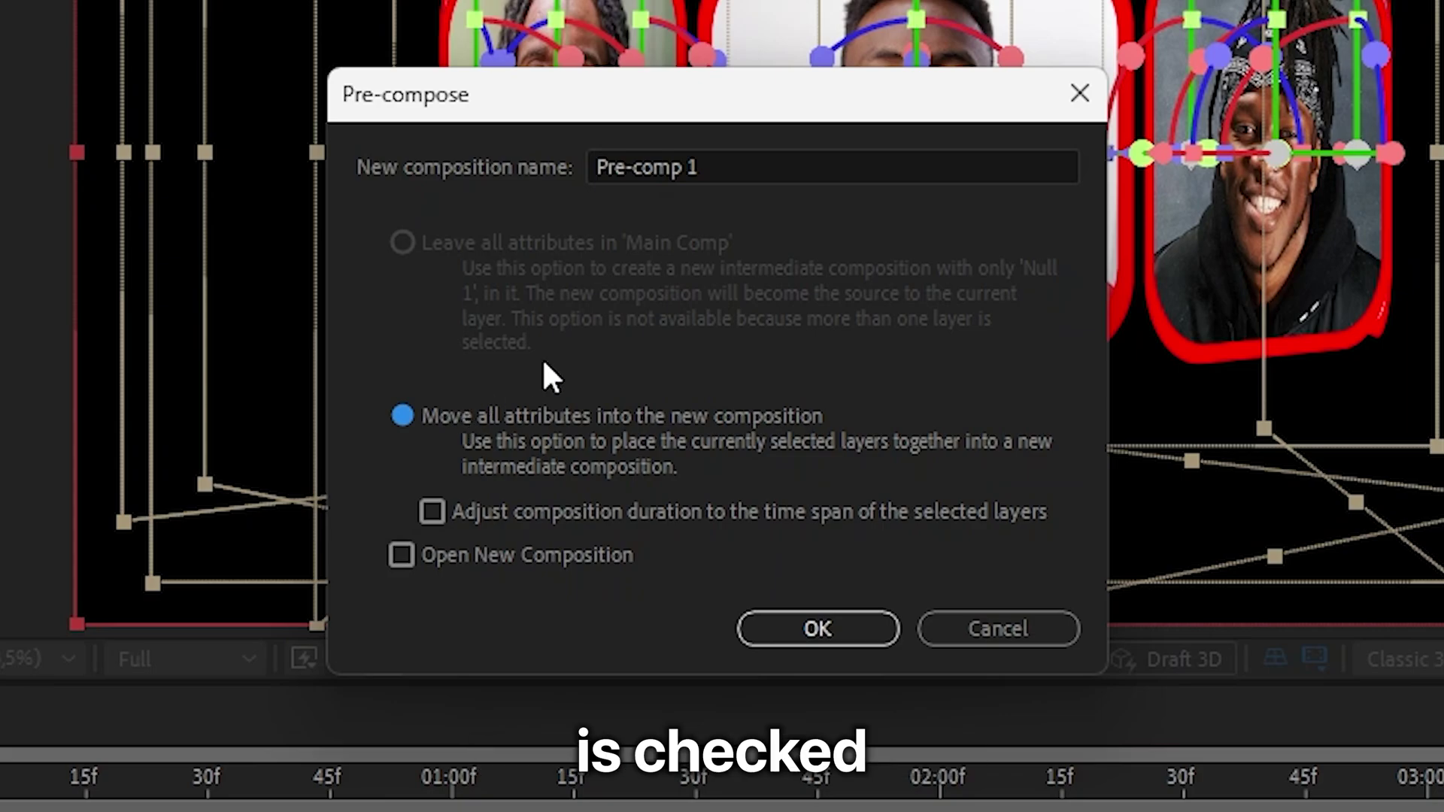
{"action": "double_click", "coordinate": [738, 151]}
{"action": "type", "text": "Carousel"}
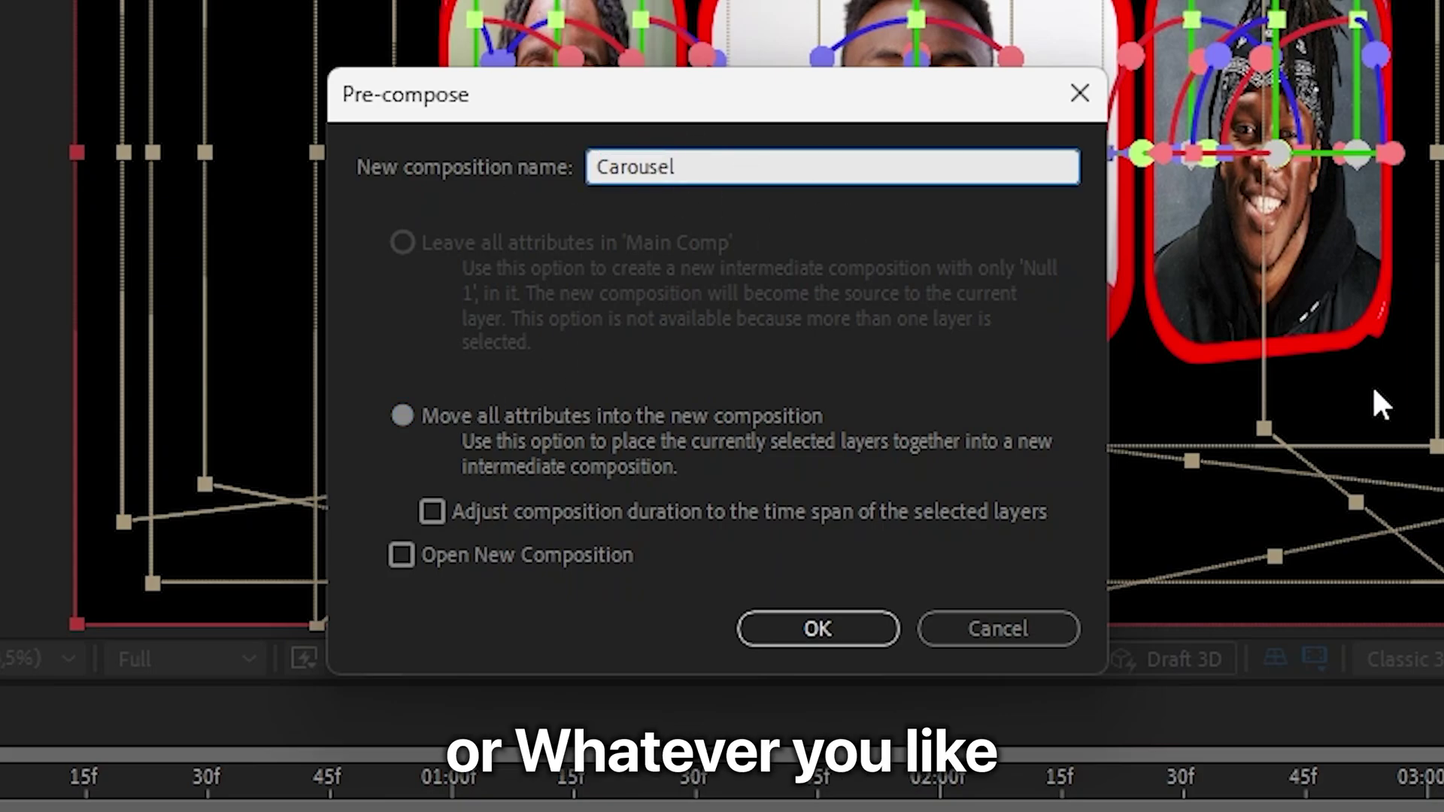
{"action": "left_click", "coordinate": [804, 632]}
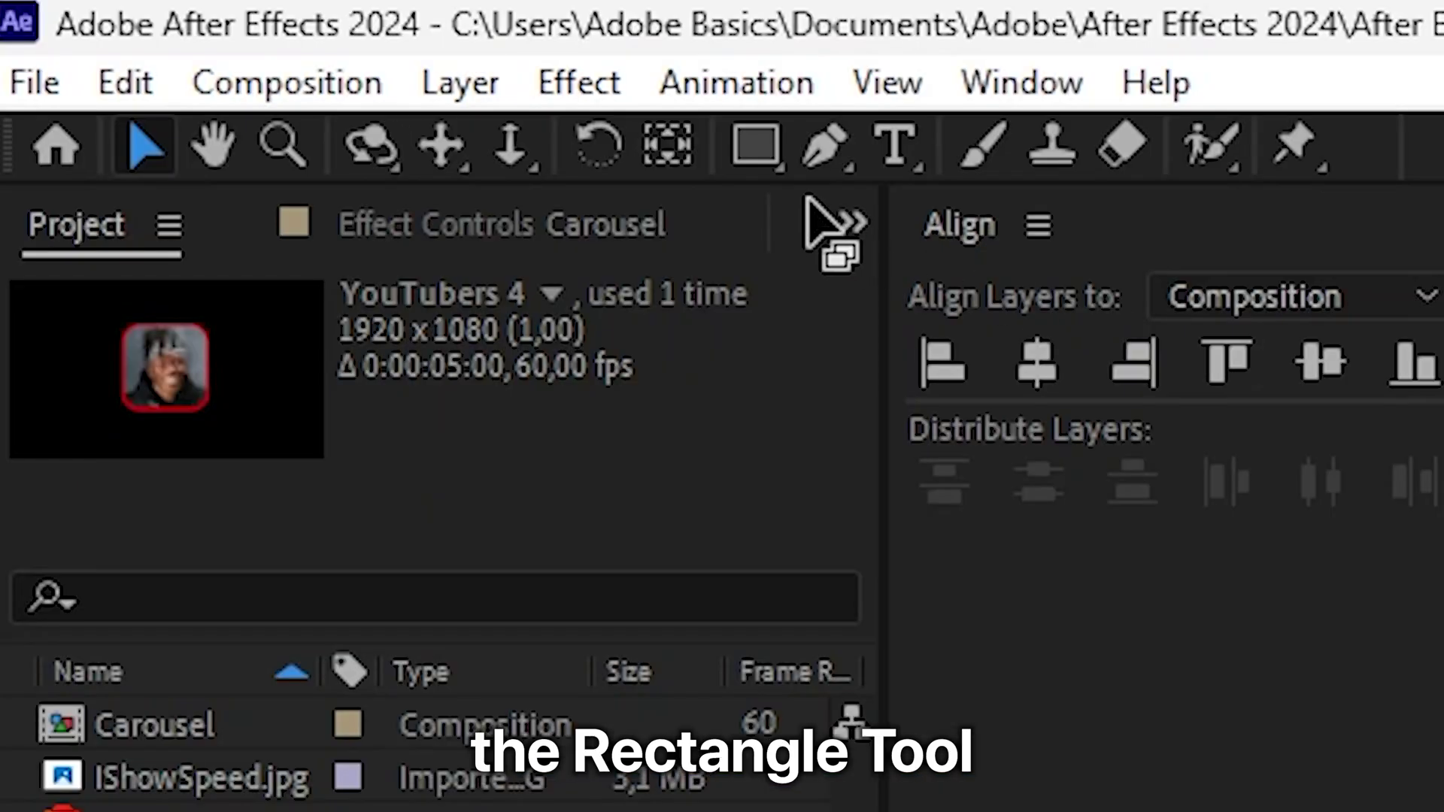
Draw a rectangle shape over the left photo card and set its fill to black.
{"action": "left_click", "coordinate": [214, 48]}
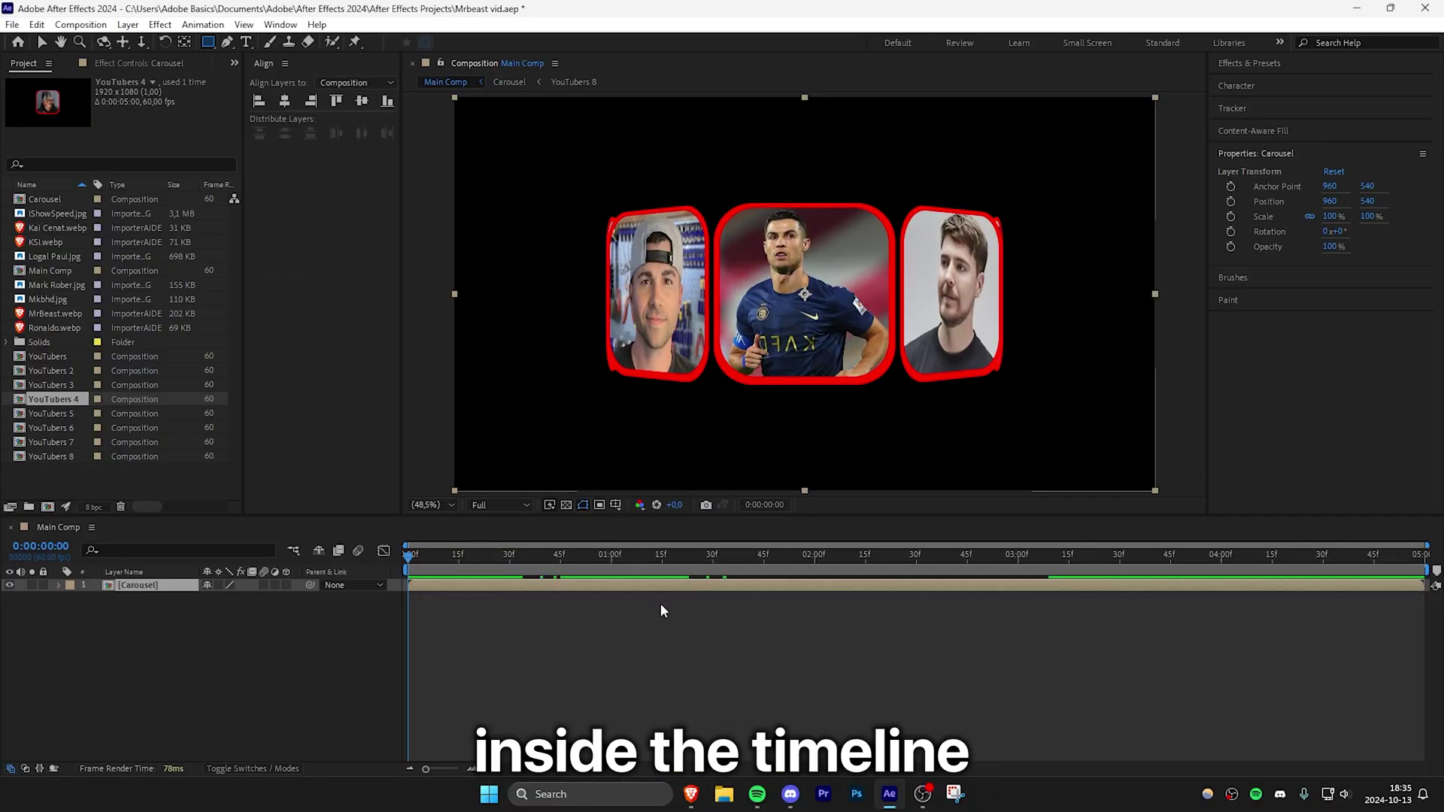
{"action": "left_click", "coordinate": [680, 642]}
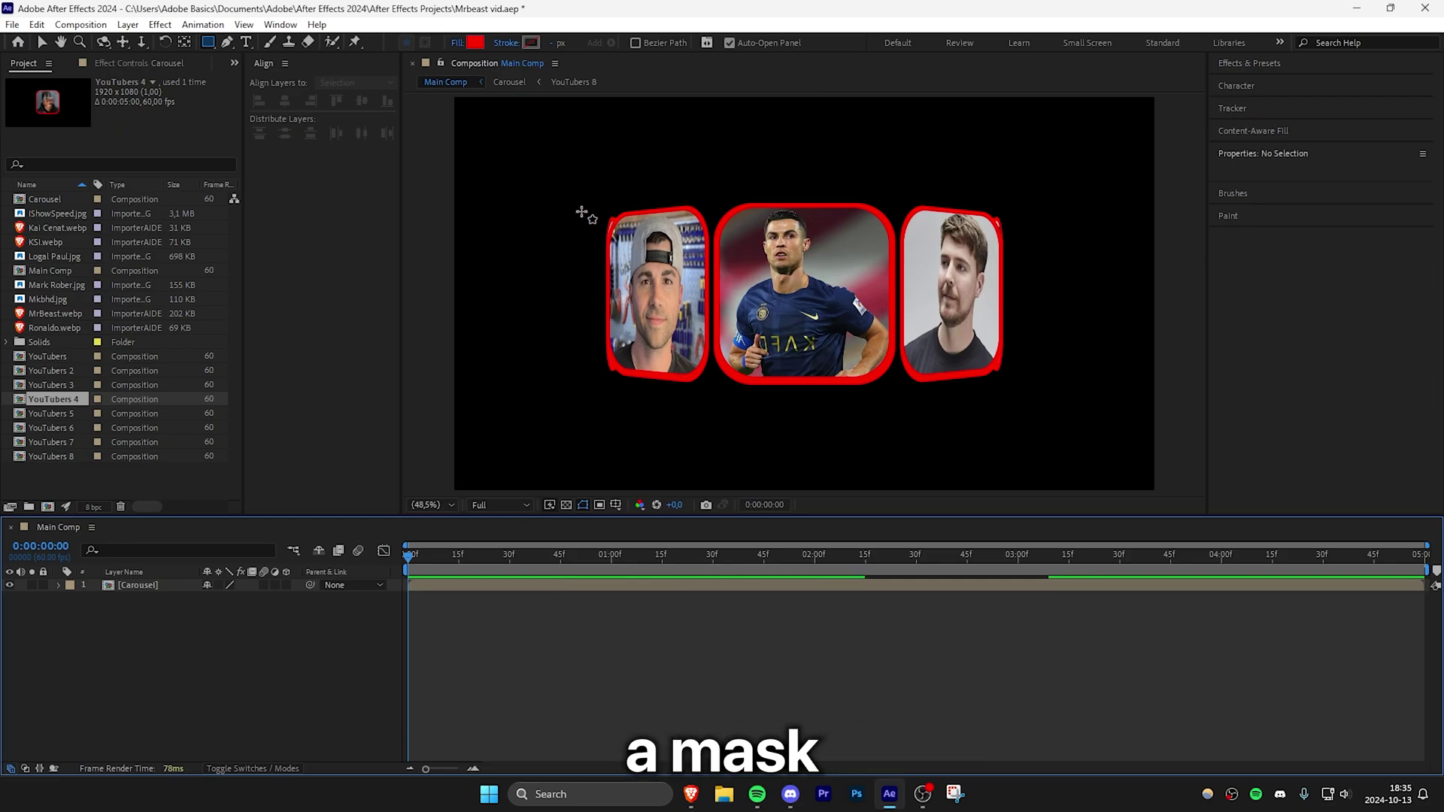
{"action": "left_click_drag", "start_coordinate": [577, 169], "coordinate": [671, 411]}
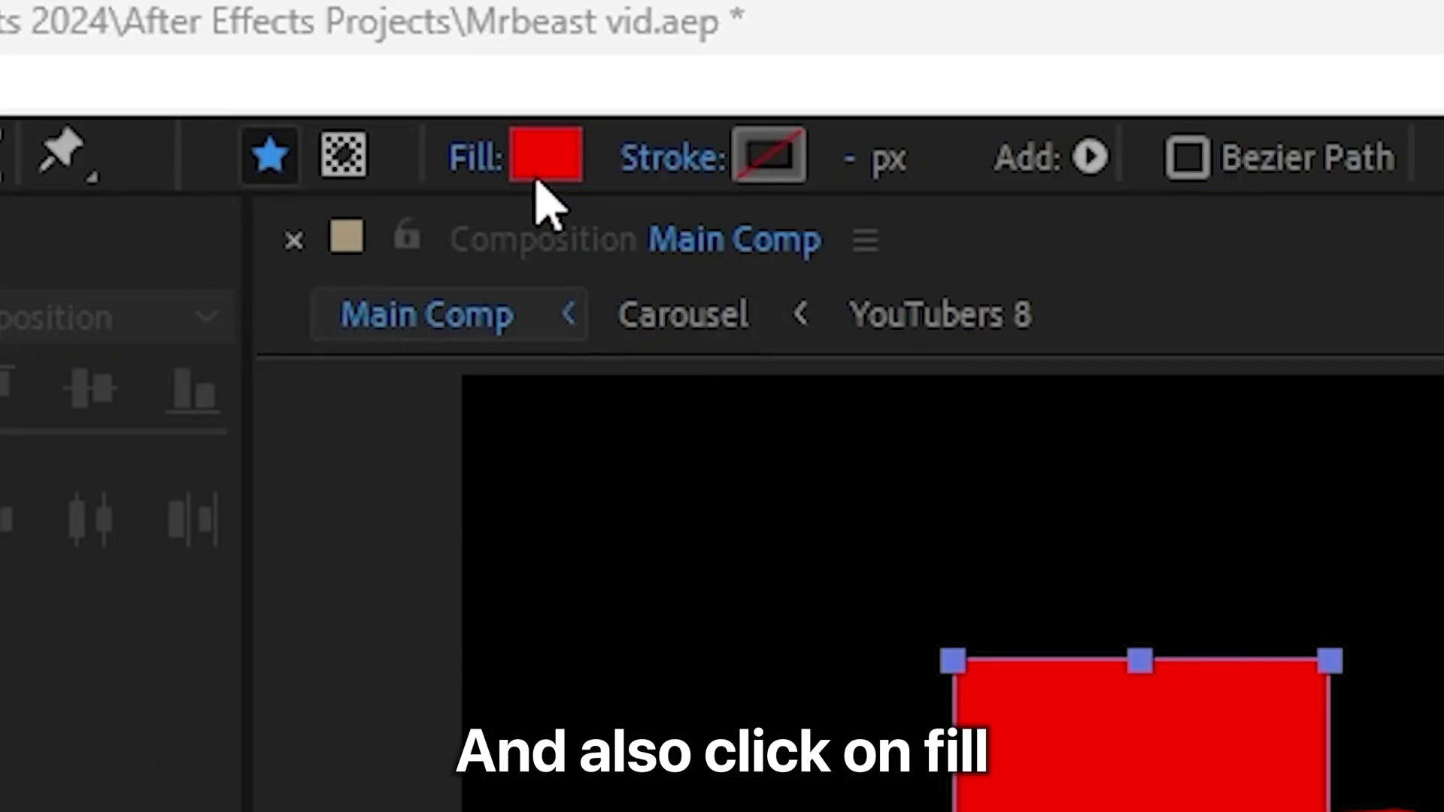
{"action": "left_click", "coordinate": [475, 42]}
{"action": "left_click", "coordinate": [721, 736]}
{"action": "left_click", "coordinate": [859, 548]}
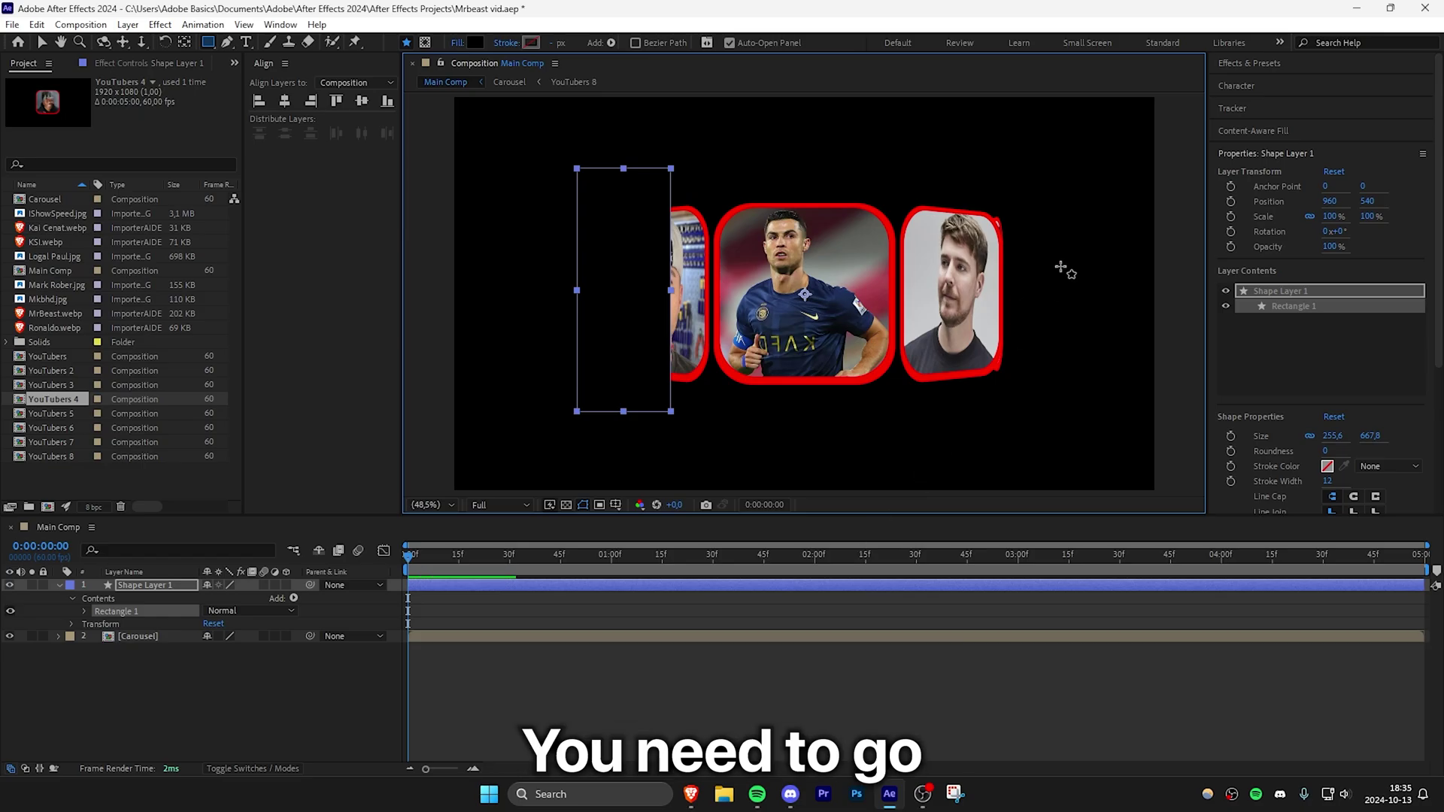
Apply Fast Box Blur to Shape Layer 1 at radius 45 and widen the rectangle leftward.
{"action": "left_click", "coordinate": [1264, 68]}
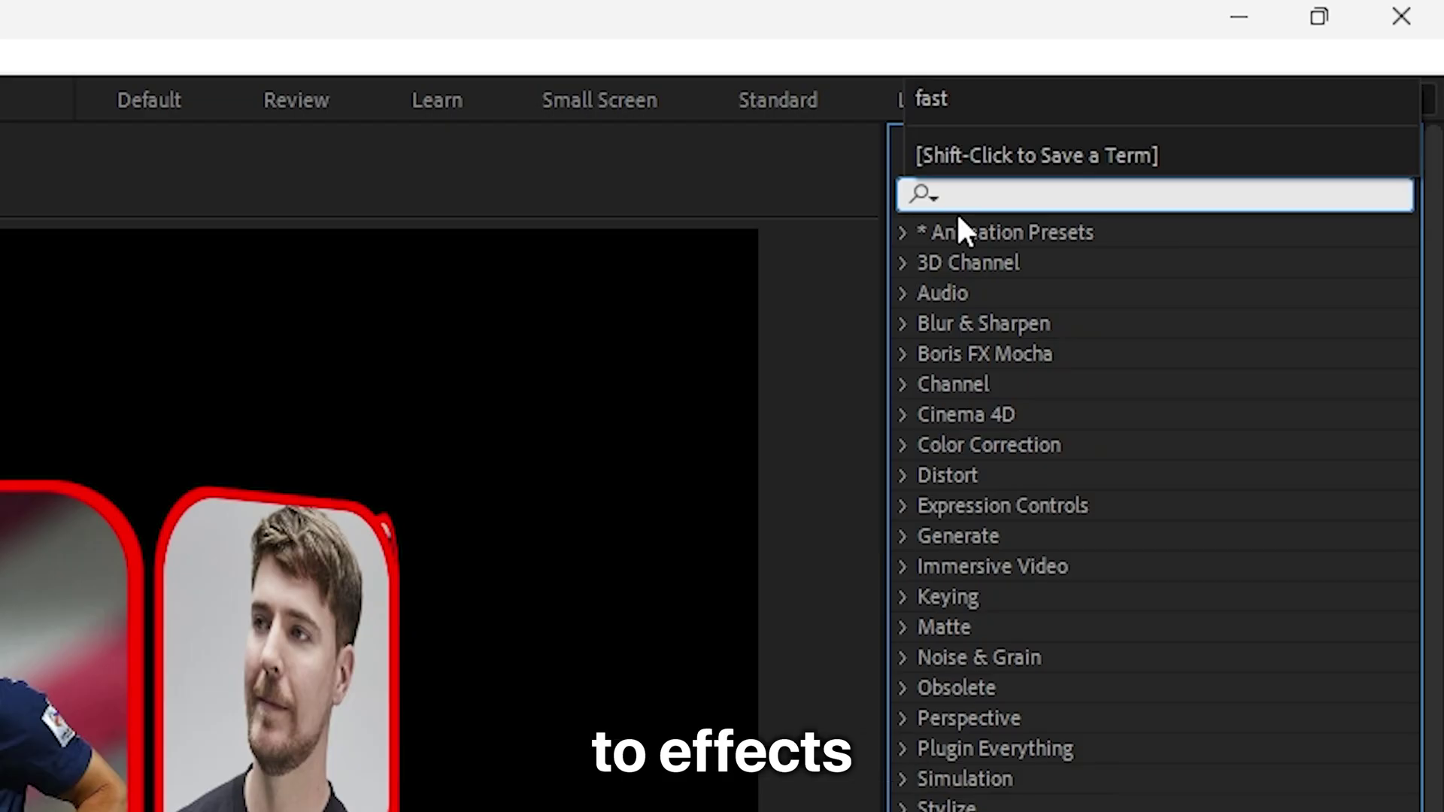
{"action": "type", "text": "fast box"}
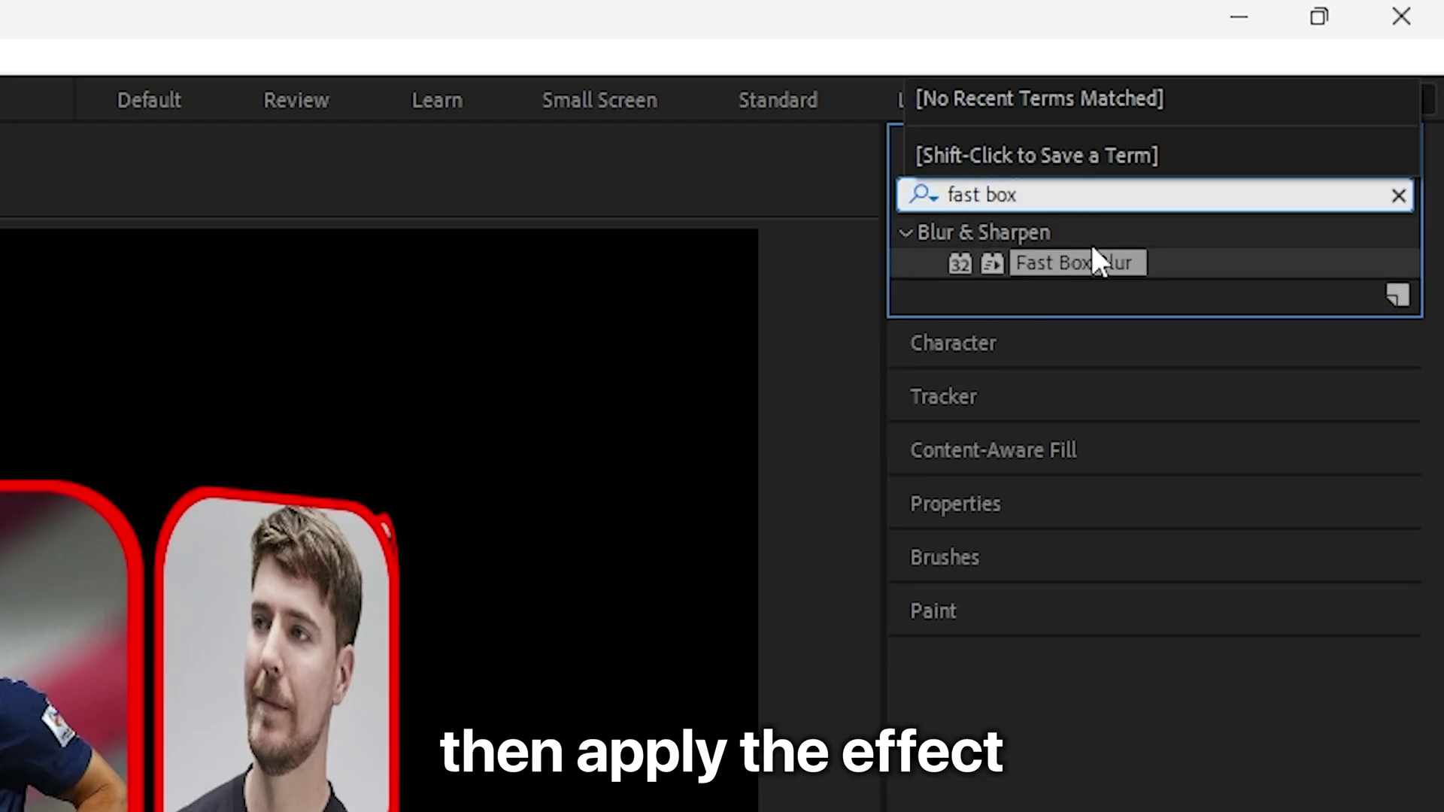
{"action": "left_click_drag", "start_coordinate": [1091, 263], "coordinate": [644, 286]}
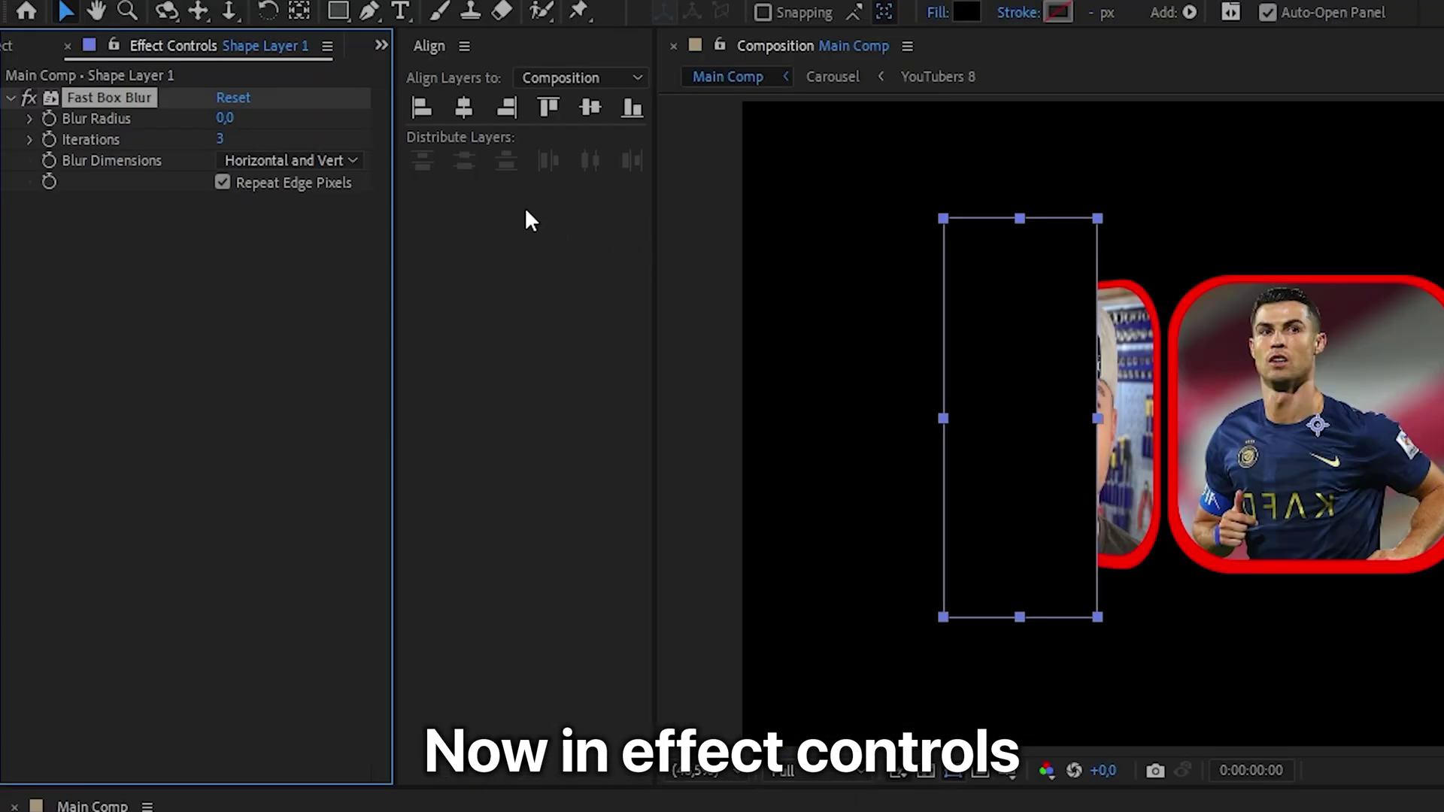
{"action": "mouse_move", "coordinate": [224, 117]}
{"action": "left_mouse_down"}
{"action": "mouse_move", "coordinate": [293, 132]}
{"action": "mouse_move", "coordinate": [227, 141]}
{"action": "left_mouse_up"}
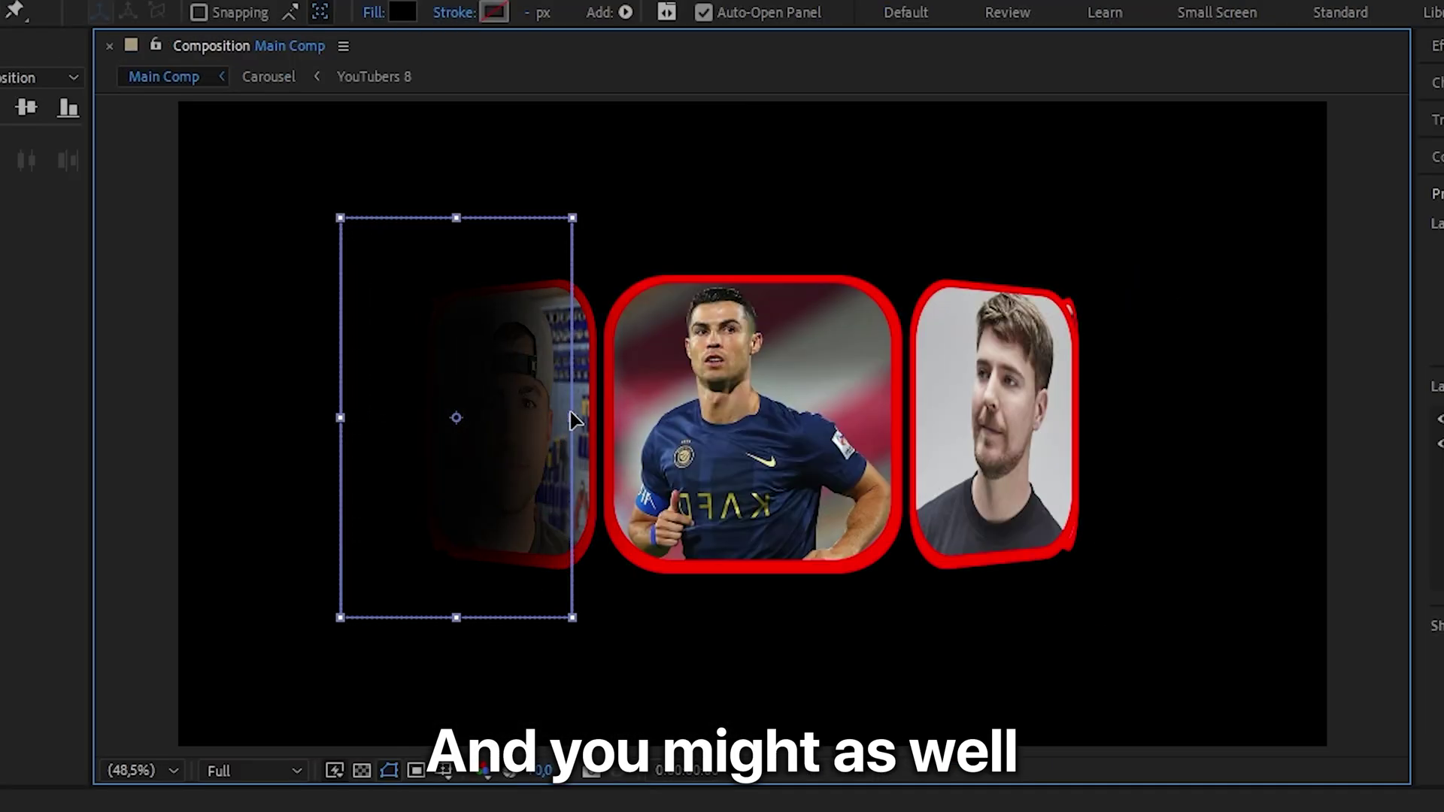
{"action": "left_click_drag", "start_coordinate": [569, 419], "coordinate": [430, 417]}
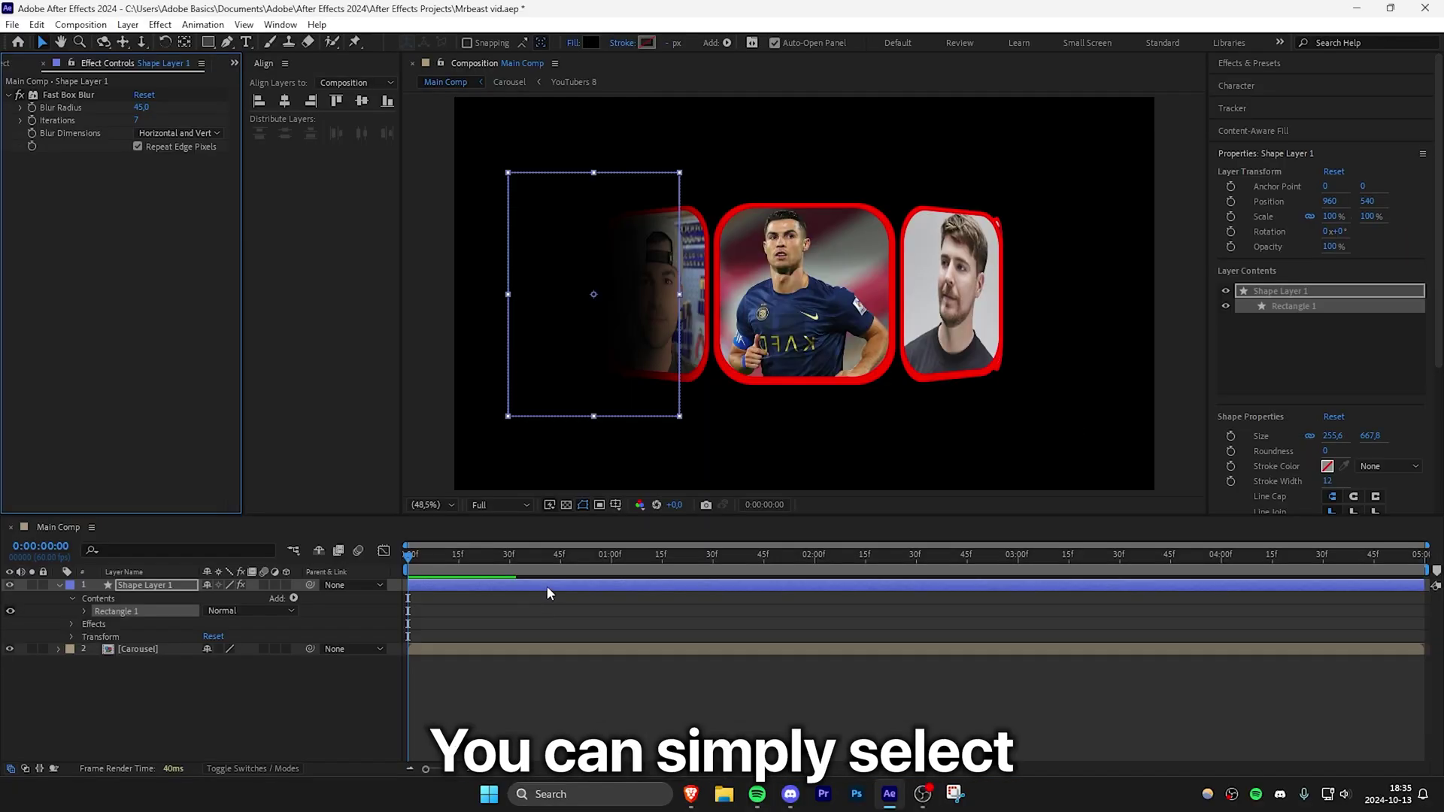
{"action": "left_click", "coordinate": [329, 811]}
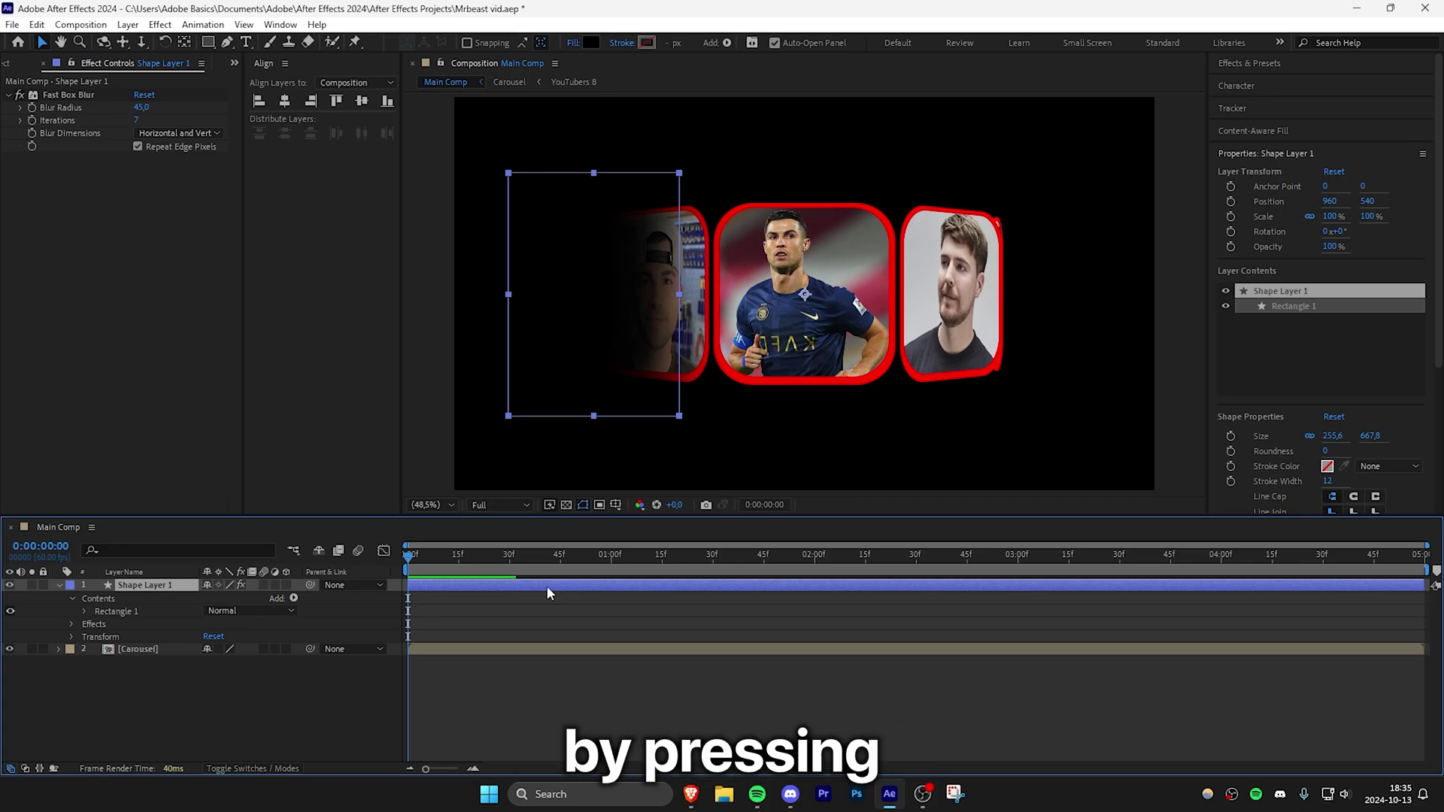
Duplicate the blurred rectangle and move the copy over the right photo card.
{"action": "key", "text": "ctrl+d"}
{"action": "left_click_drag", "start_coordinate": [612, 361], "coordinate": [1036, 361]}
{"action": "left_click_drag", "start_coordinate": [1044, 357], "coordinate": [1051, 357]}
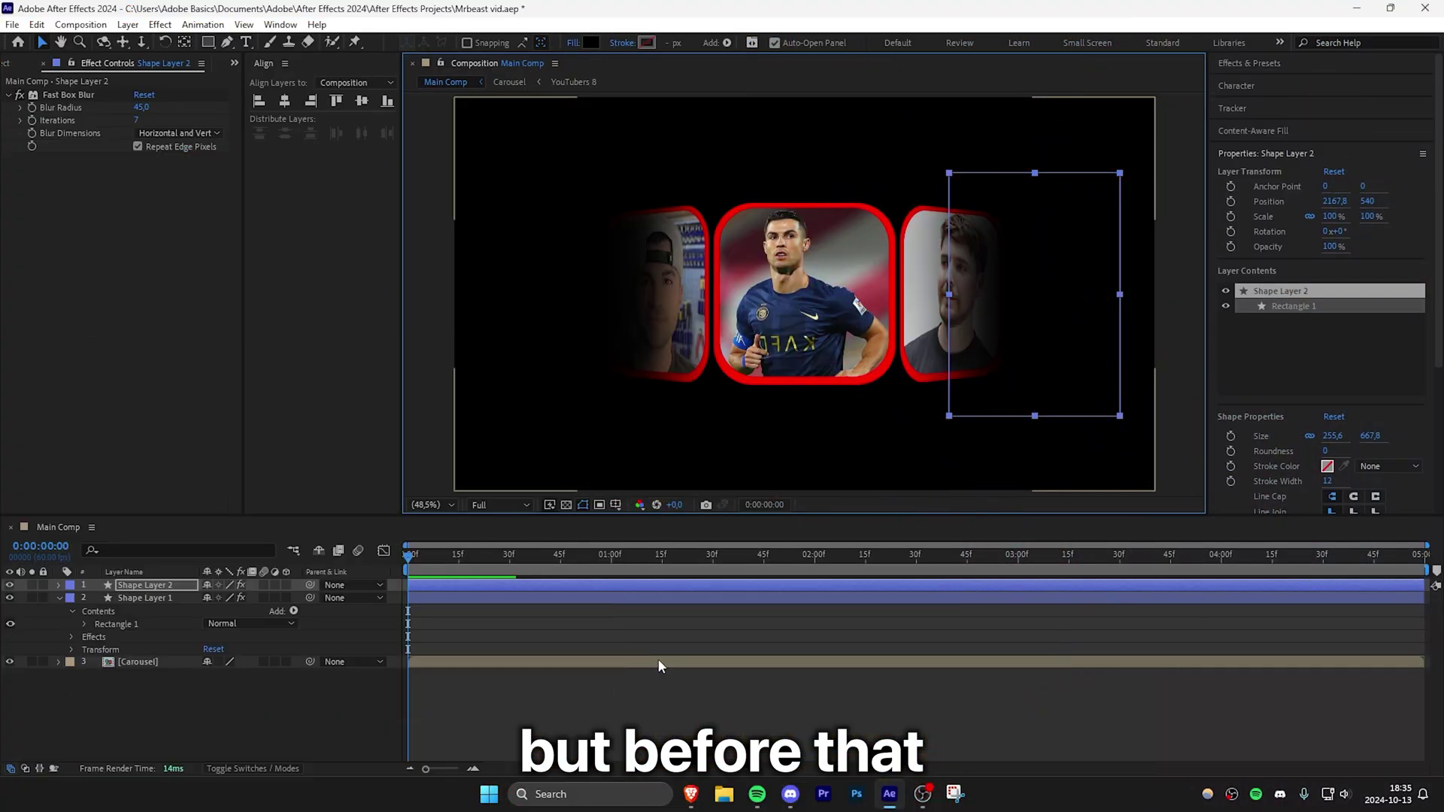
Pre-compose Carousel and both shape layers into a new composition named 'Shadow'.
{"action": "left_click", "coordinate": [657, 659]}
{"action": "left_click", "coordinate": [675, 585], "text": "shift"}
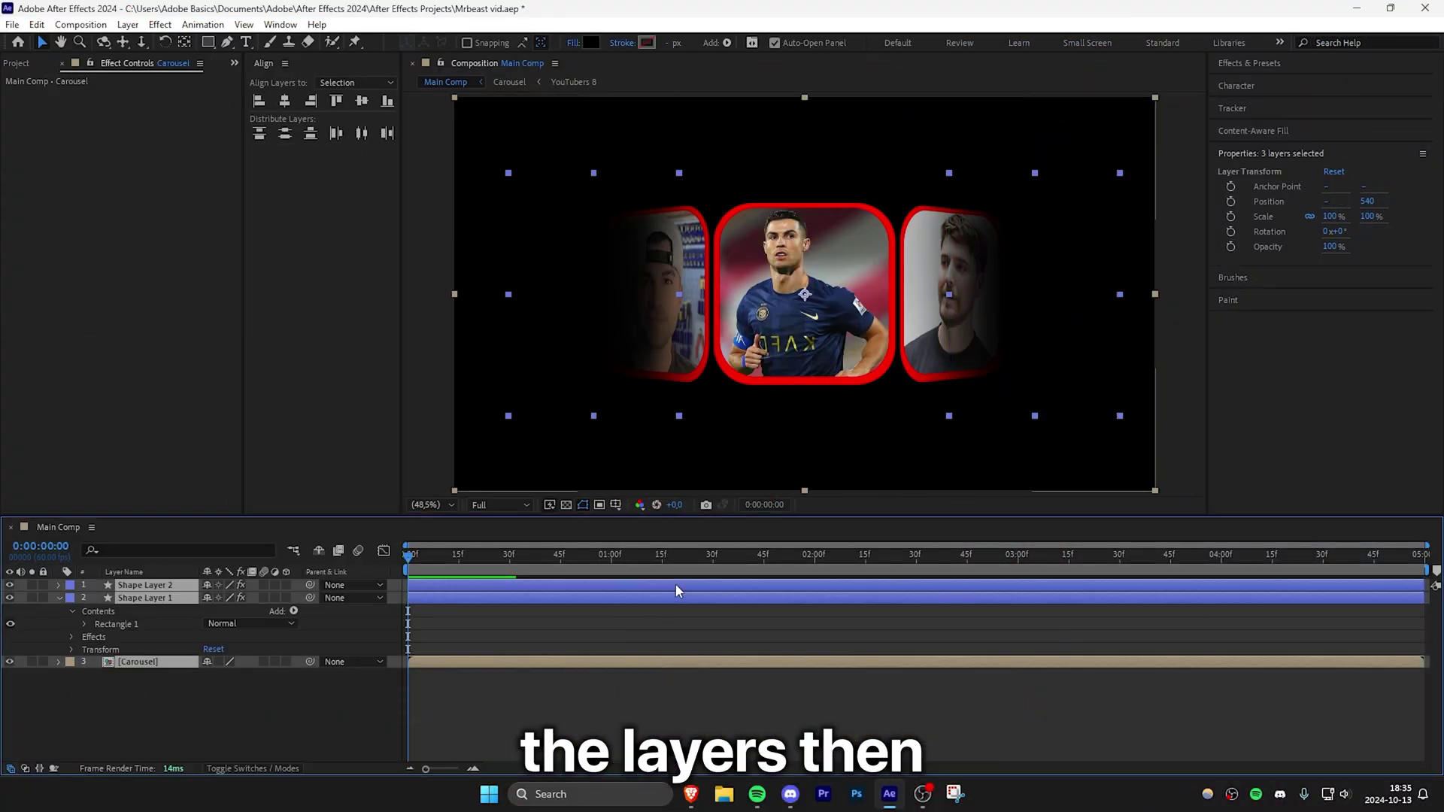
{"action": "right_click", "coordinate": [676, 584]}
{"action": "left_click", "coordinate": [779, 484]}
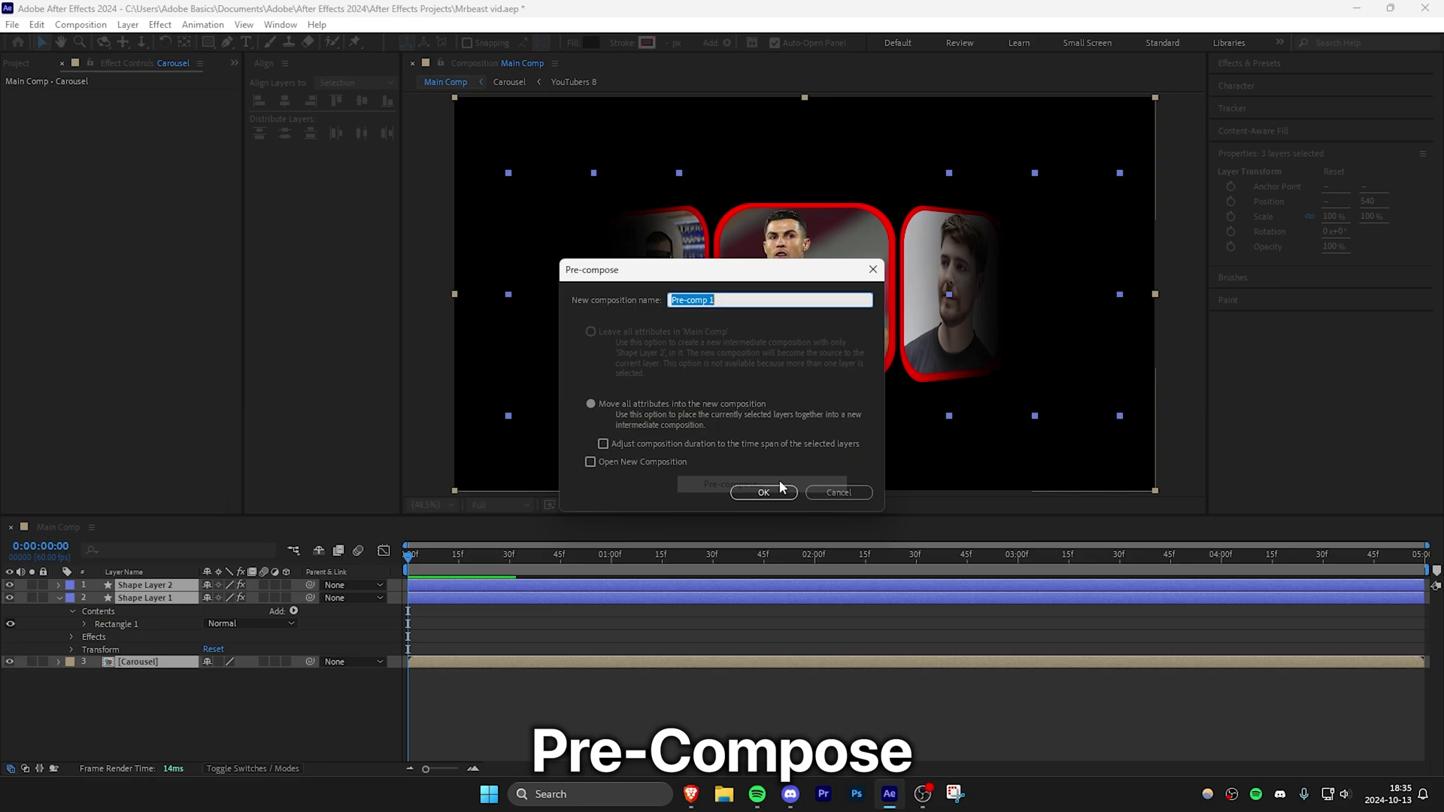
{"action": "type", "text": "Shadow"}
{"action": "key", "text": "Return"}
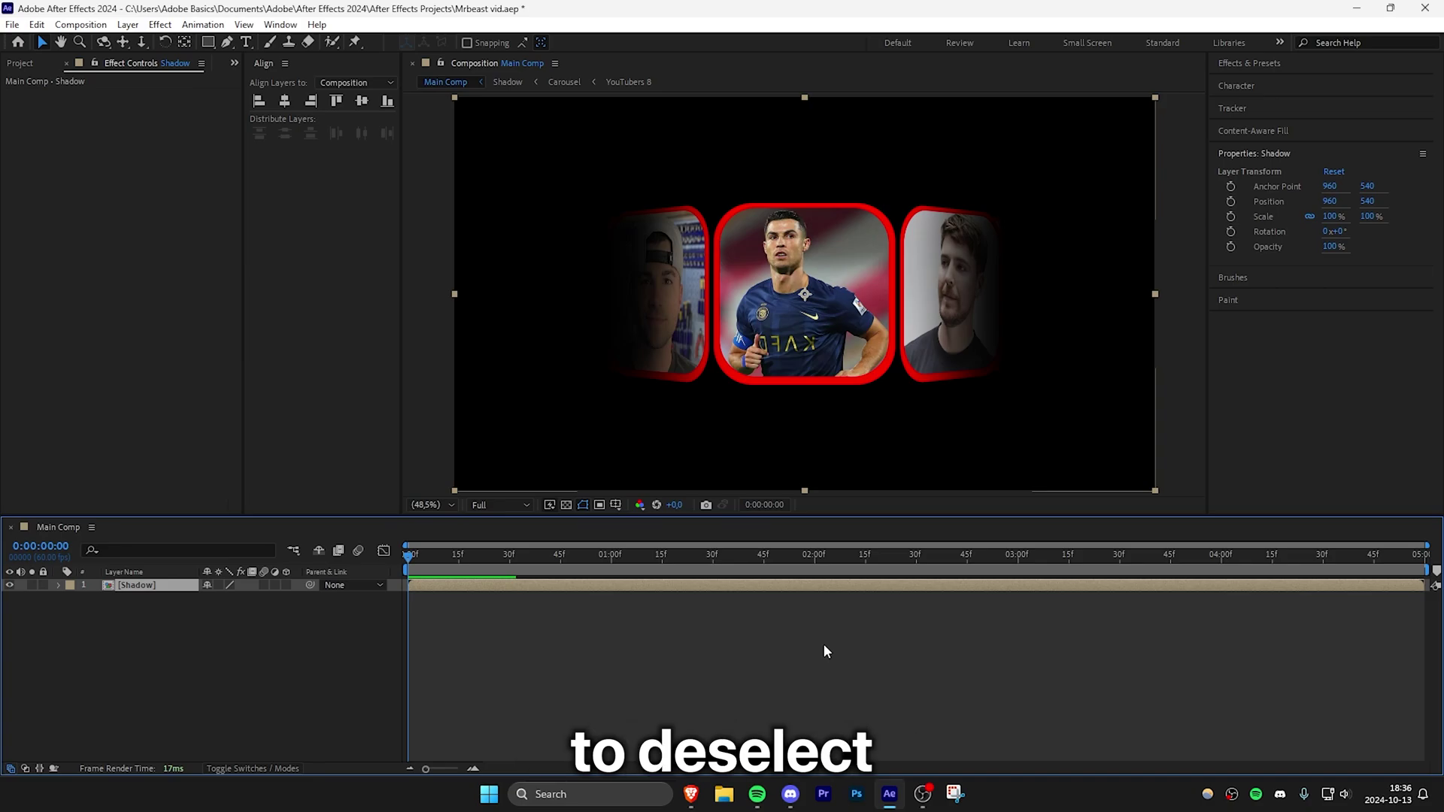
Draw a new rectangle shape covering the whole carousel.
{"action": "left_click", "coordinate": [800, 658]}
{"action": "left_click", "coordinate": [210, 44]}
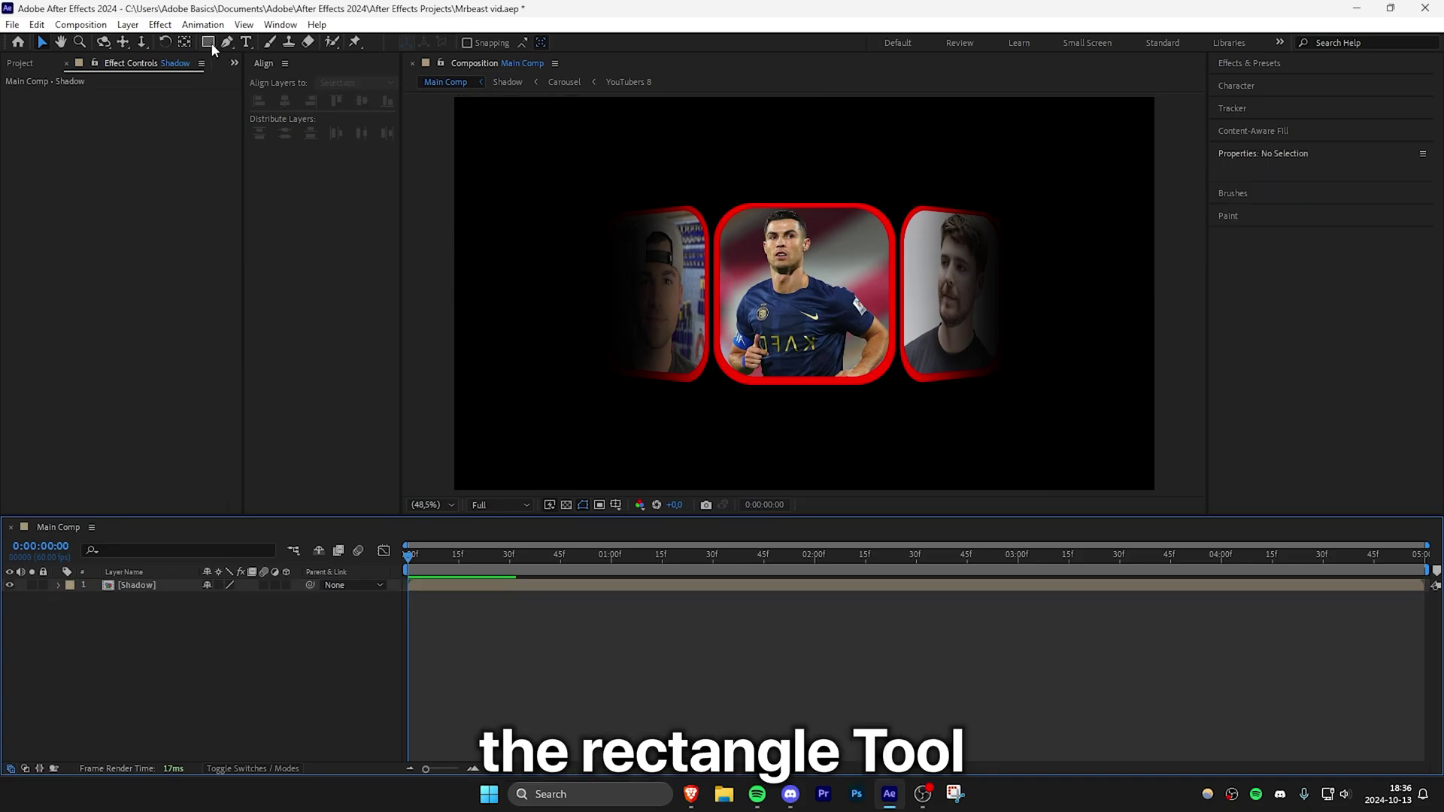
{"action": "left_click_drag", "start_coordinate": [569, 202], "coordinate": [1043, 388]}
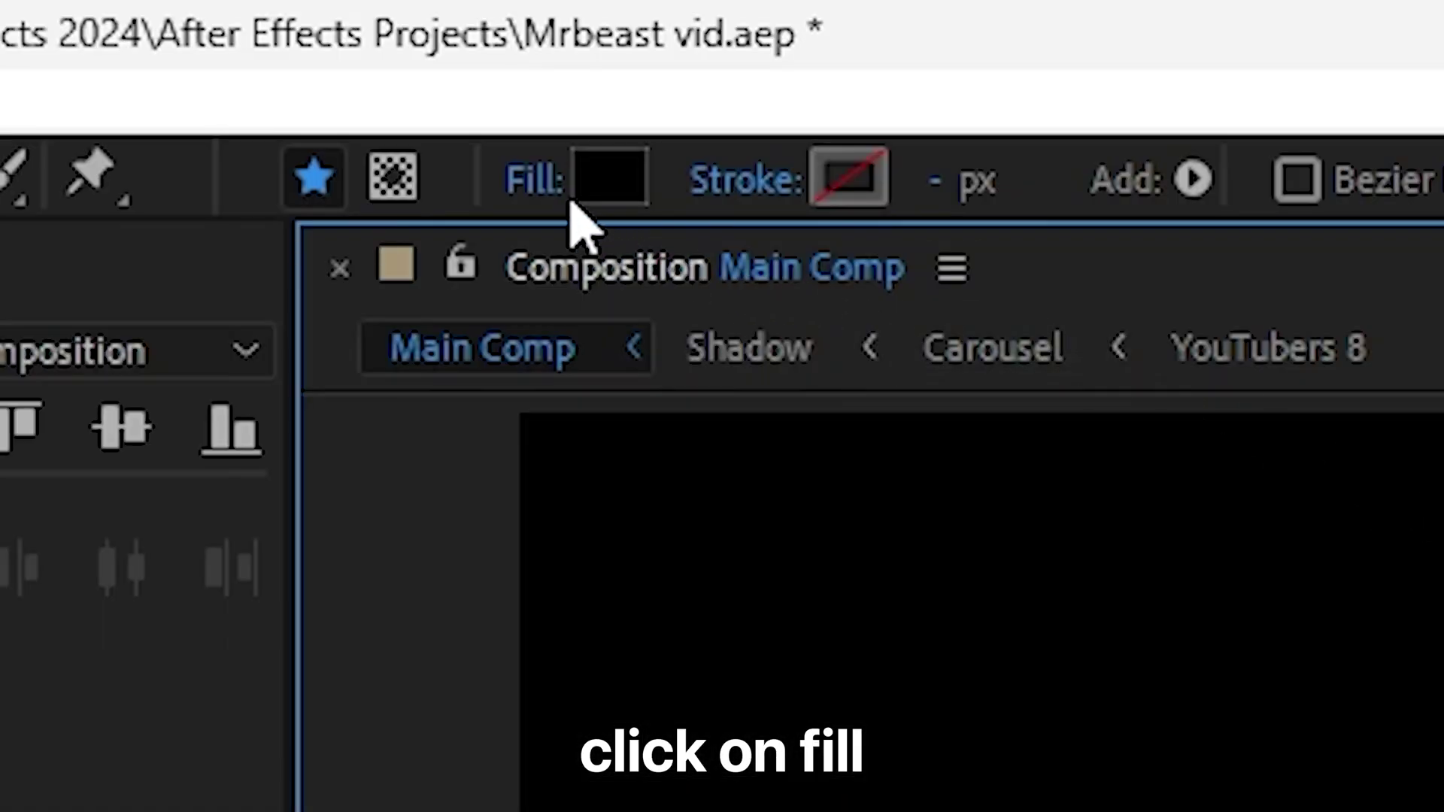
Give the rectangle no fill and a solid stroke about 10 px thick.
{"action": "left_click", "coordinate": [467, 45]}
{"action": "left_click", "coordinate": [496, 295]}
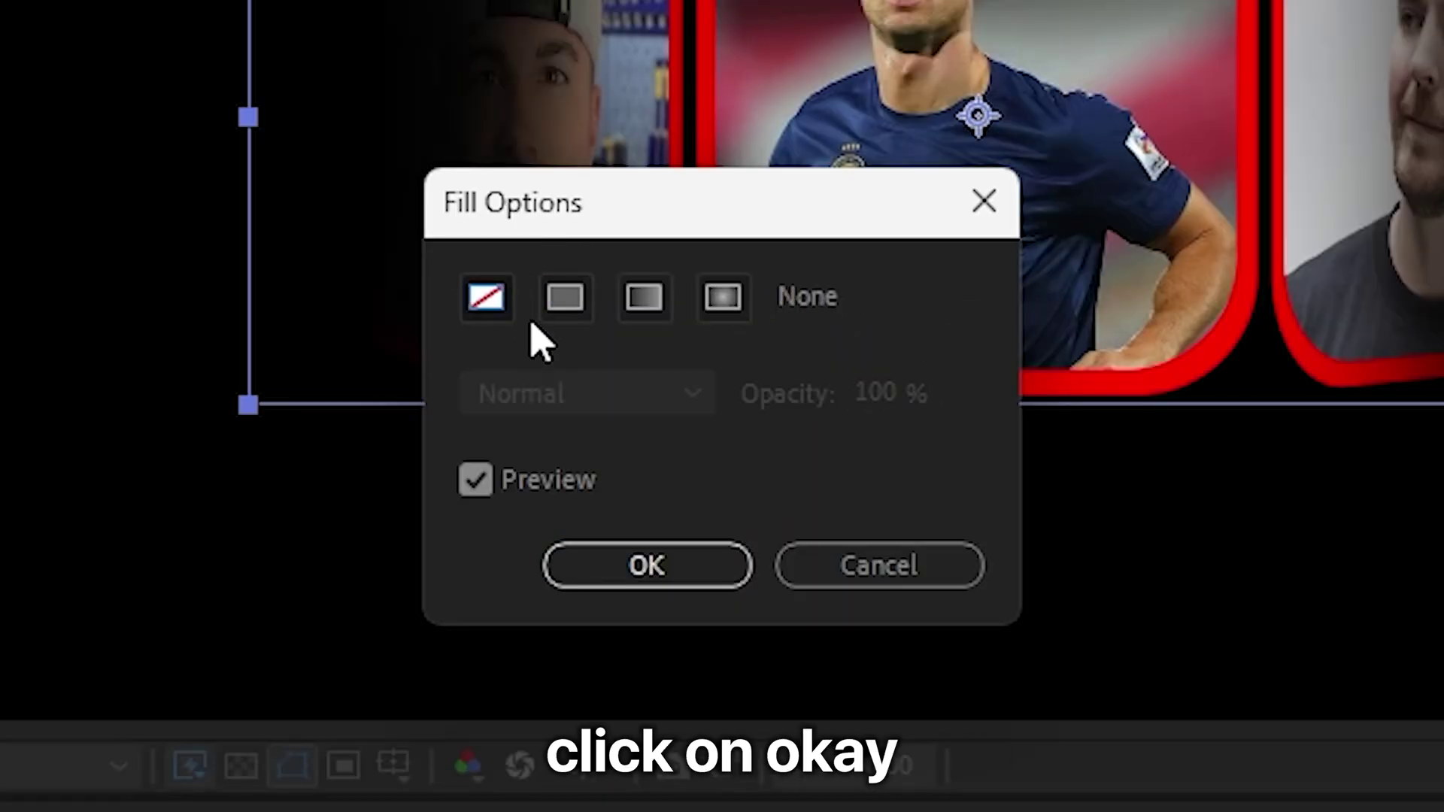
{"action": "left_click", "coordinate": [685, 579]}
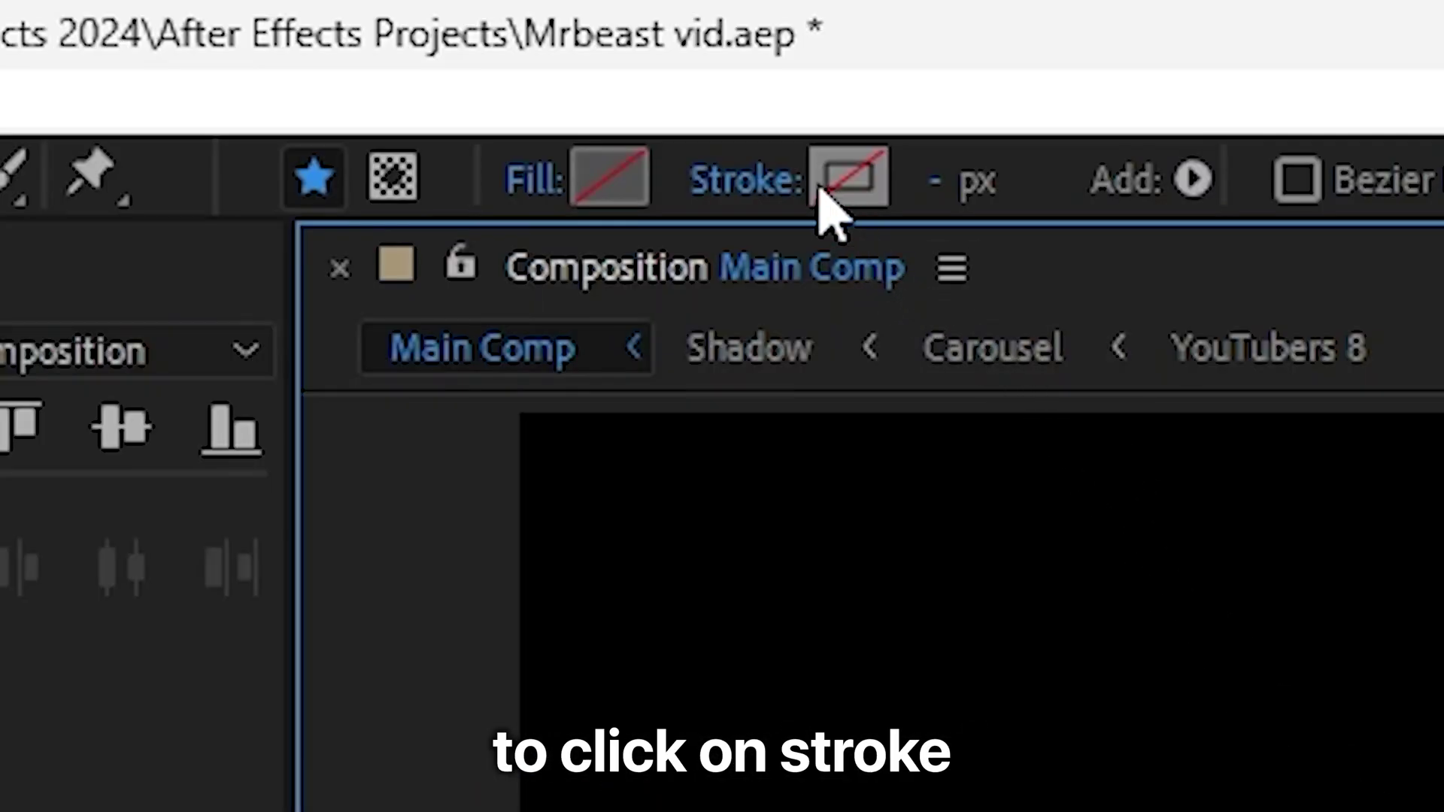
{"action": "left_click", "coordinate": [821, 190]}
{"action": "left_click", "coordinate": [591, 289]}
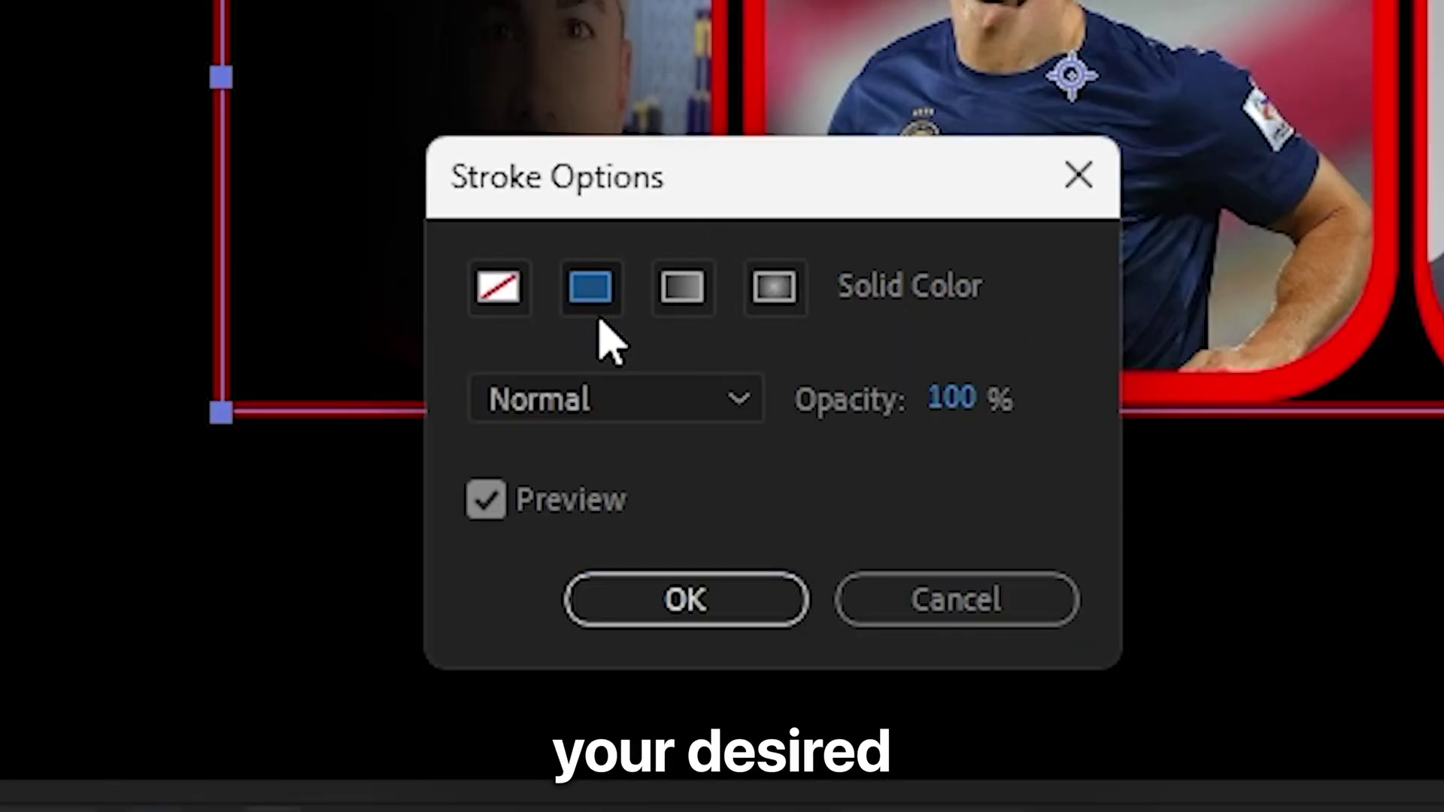
{"action": "left_click", "coordinate": [675, 575]}
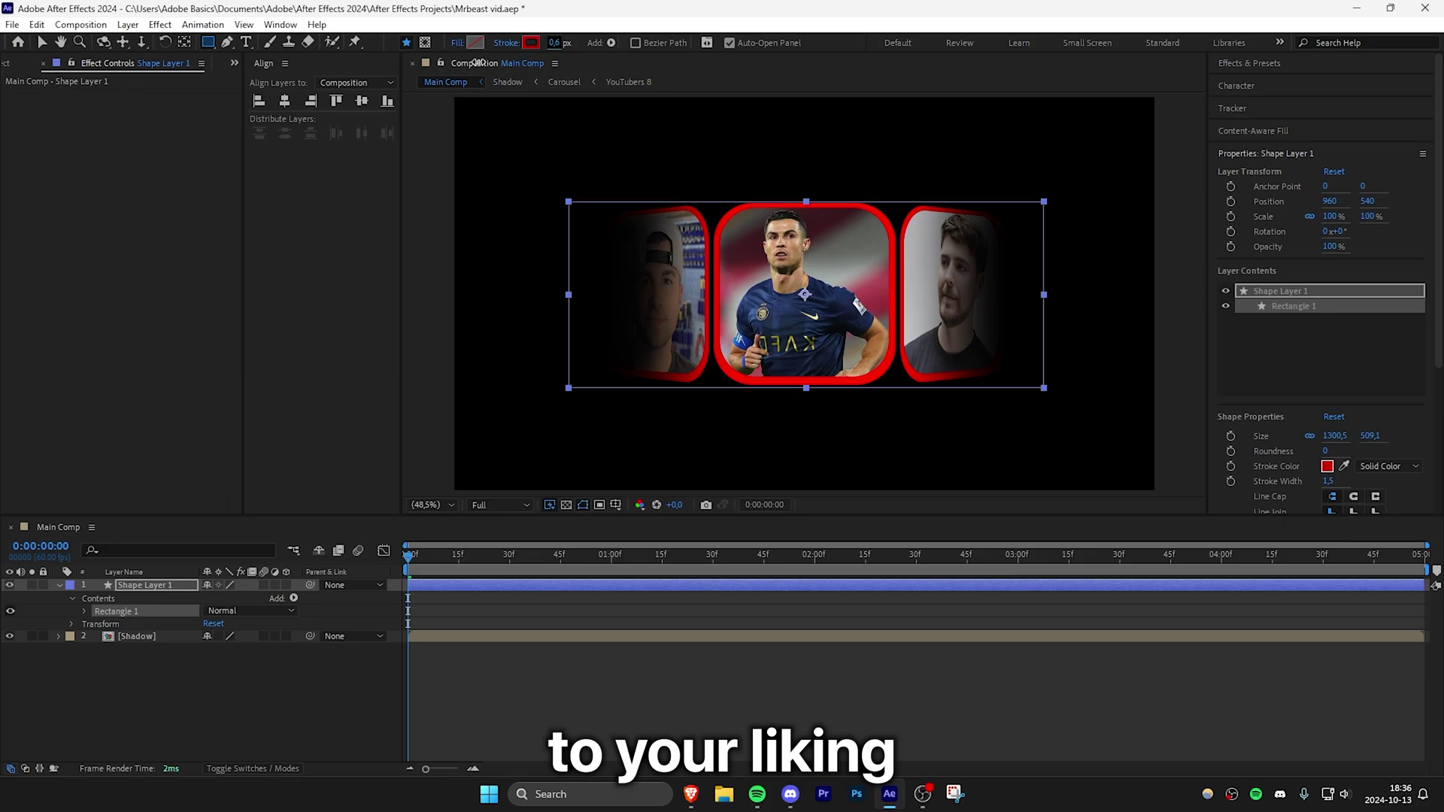
{"action": "left_click_drag", "start_coordinate": [535, 68], "coordinate": [571, 68]}
Resize the rectangle to fit the carousel and add Round Corners to it.
{"action": "key", "text": "v"}
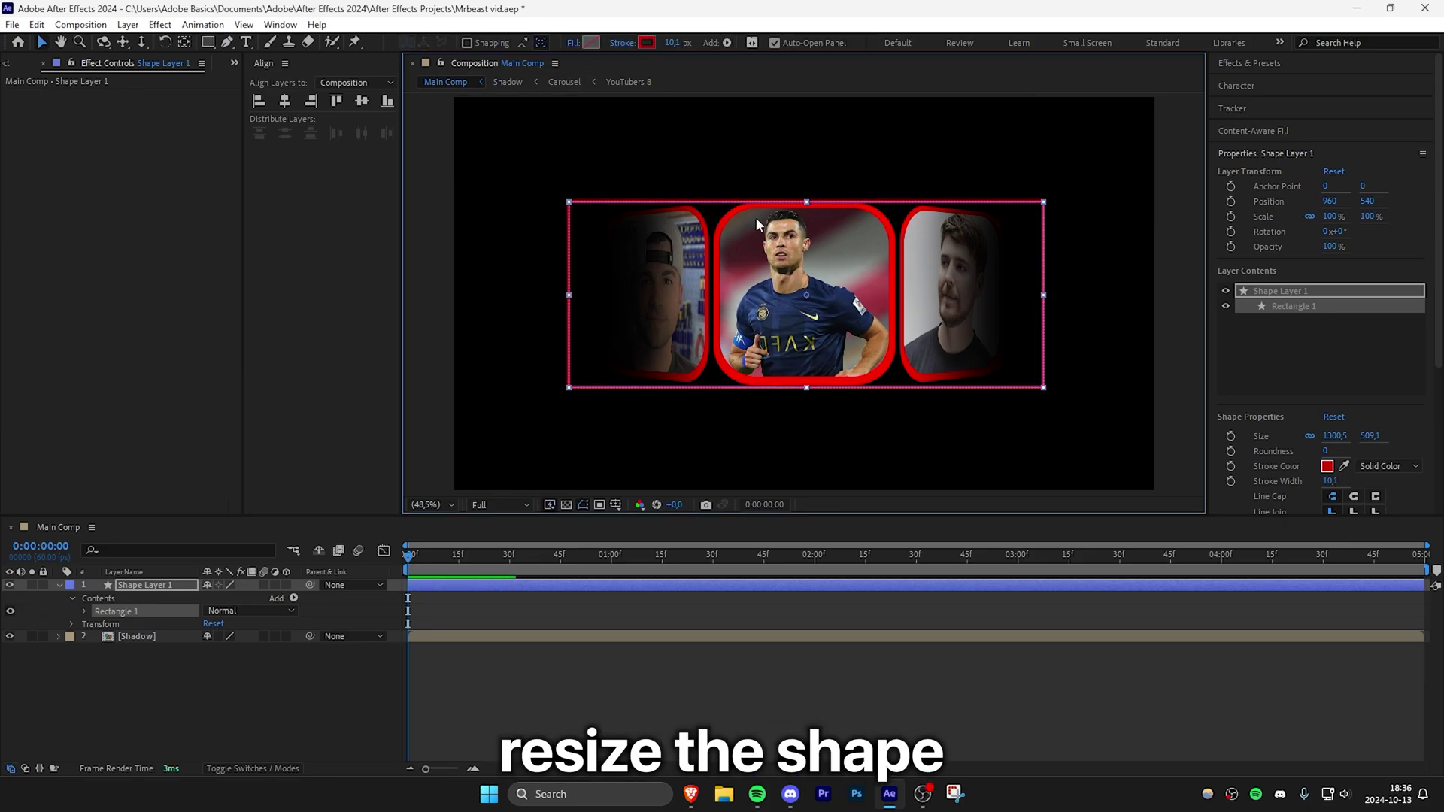
{"action": "left_click_drag", "start_coordinate": [807, 203], "coordinate": [807, 199]}
{"action": "left_click_drag", "start_coordinate": [1043, 295], "coordinate": [1029, 298]}
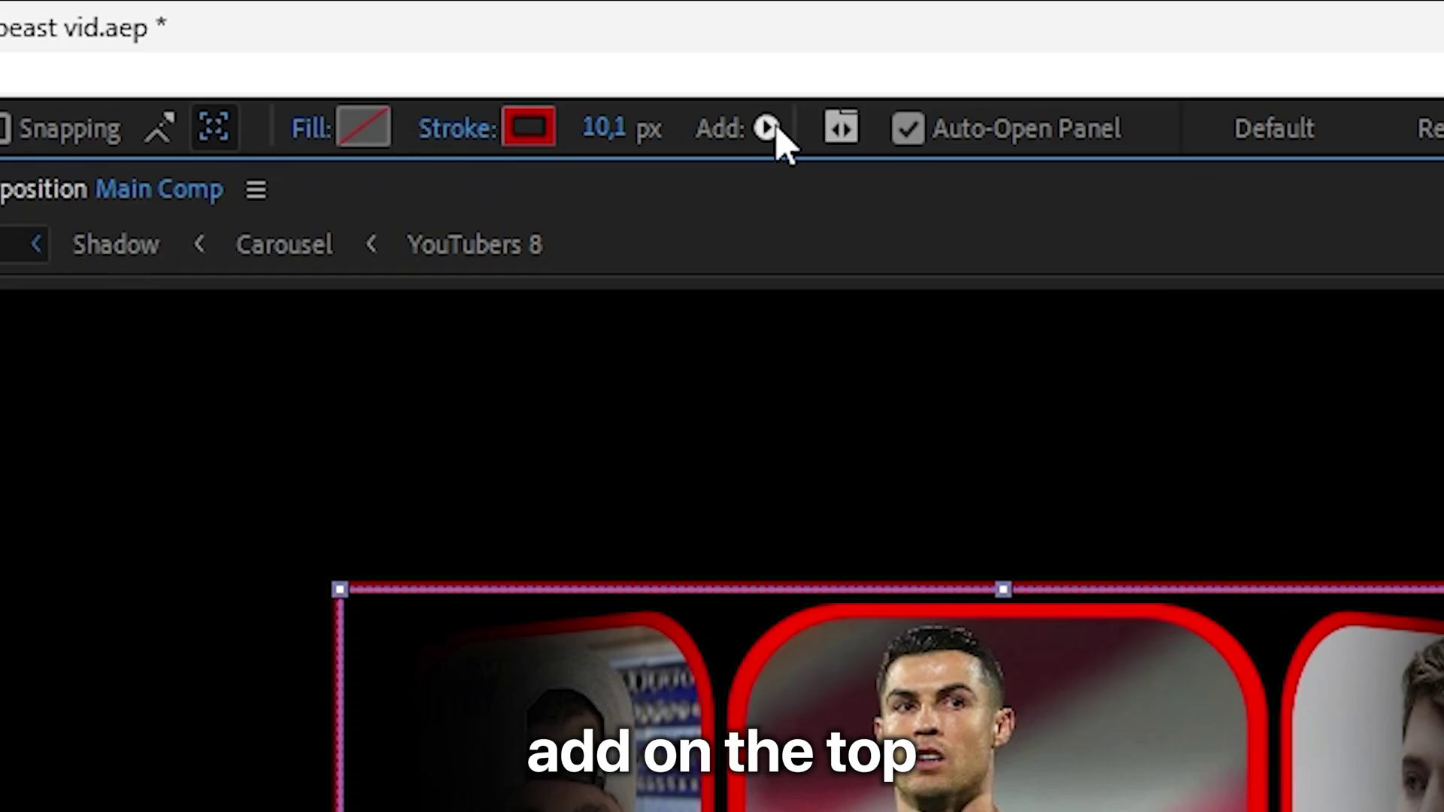
{"action": "left_click", "coordinate": [727, 43]}
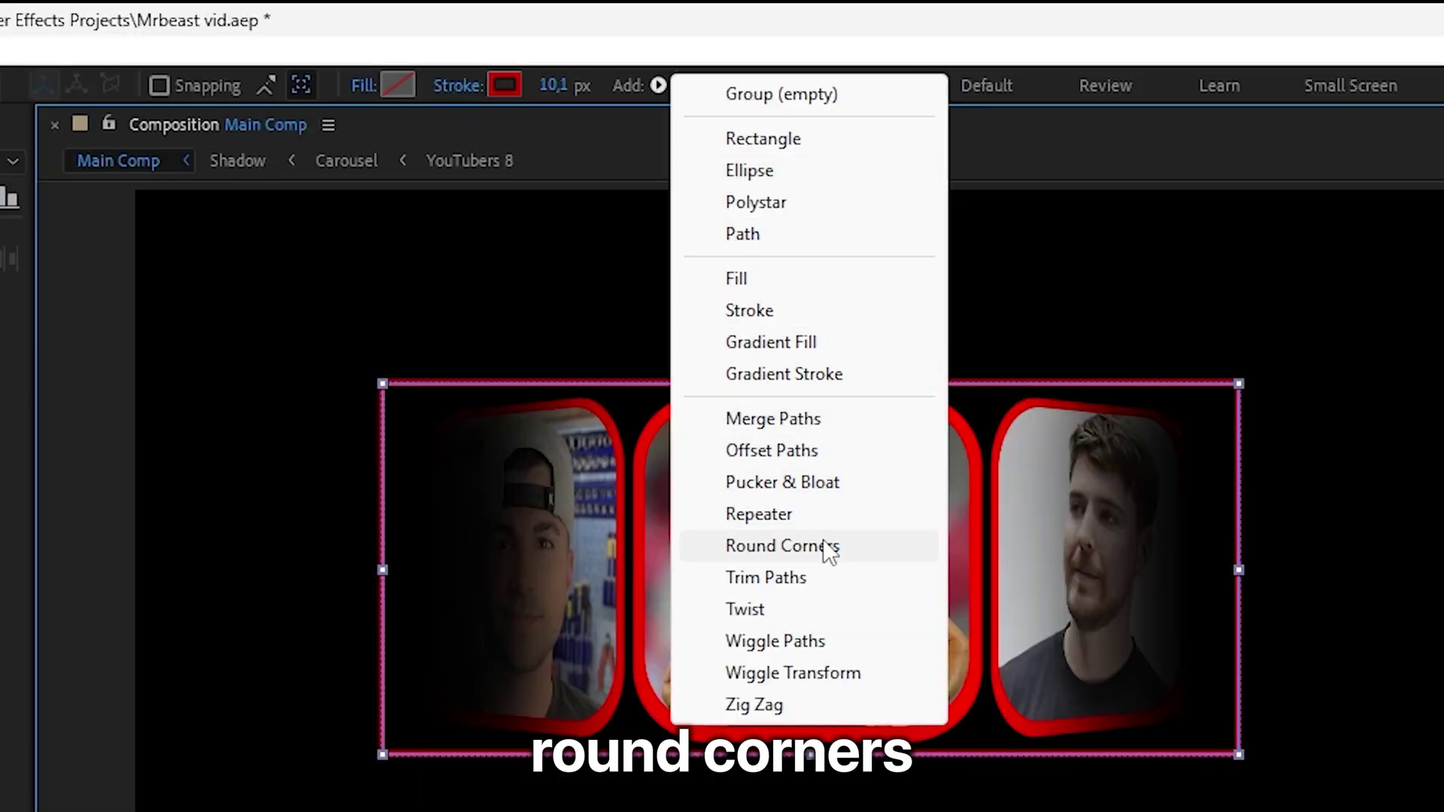
{"action": "left_click", "coordinate": [782, 546]}
{"action": "left_click", "coordinate": [346, 423]}
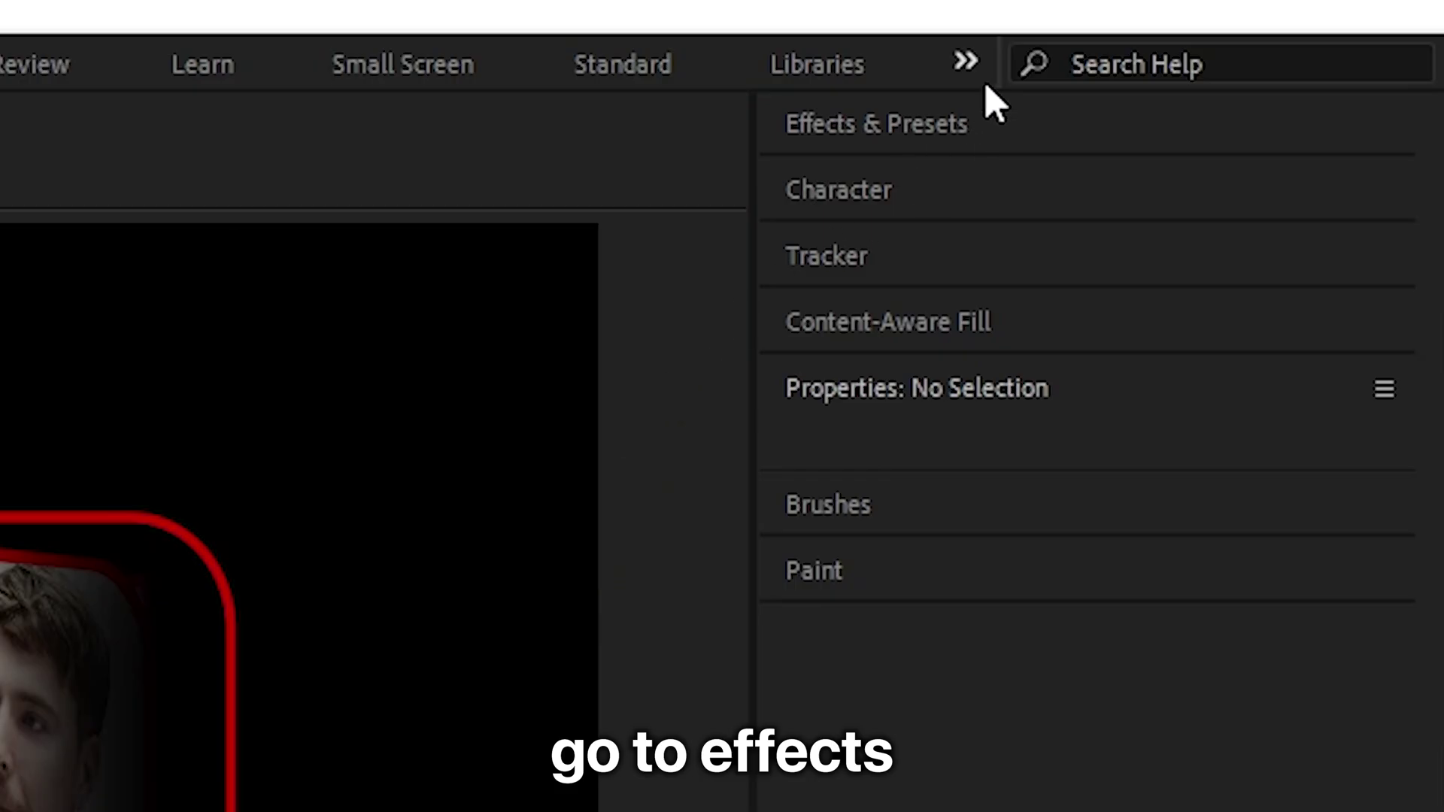
Apply Bevel Alpha to the red border shape layer and raise its Edge Thickness to 4.60.
{"action": "left_click", "coordinate": [1271, 66]}
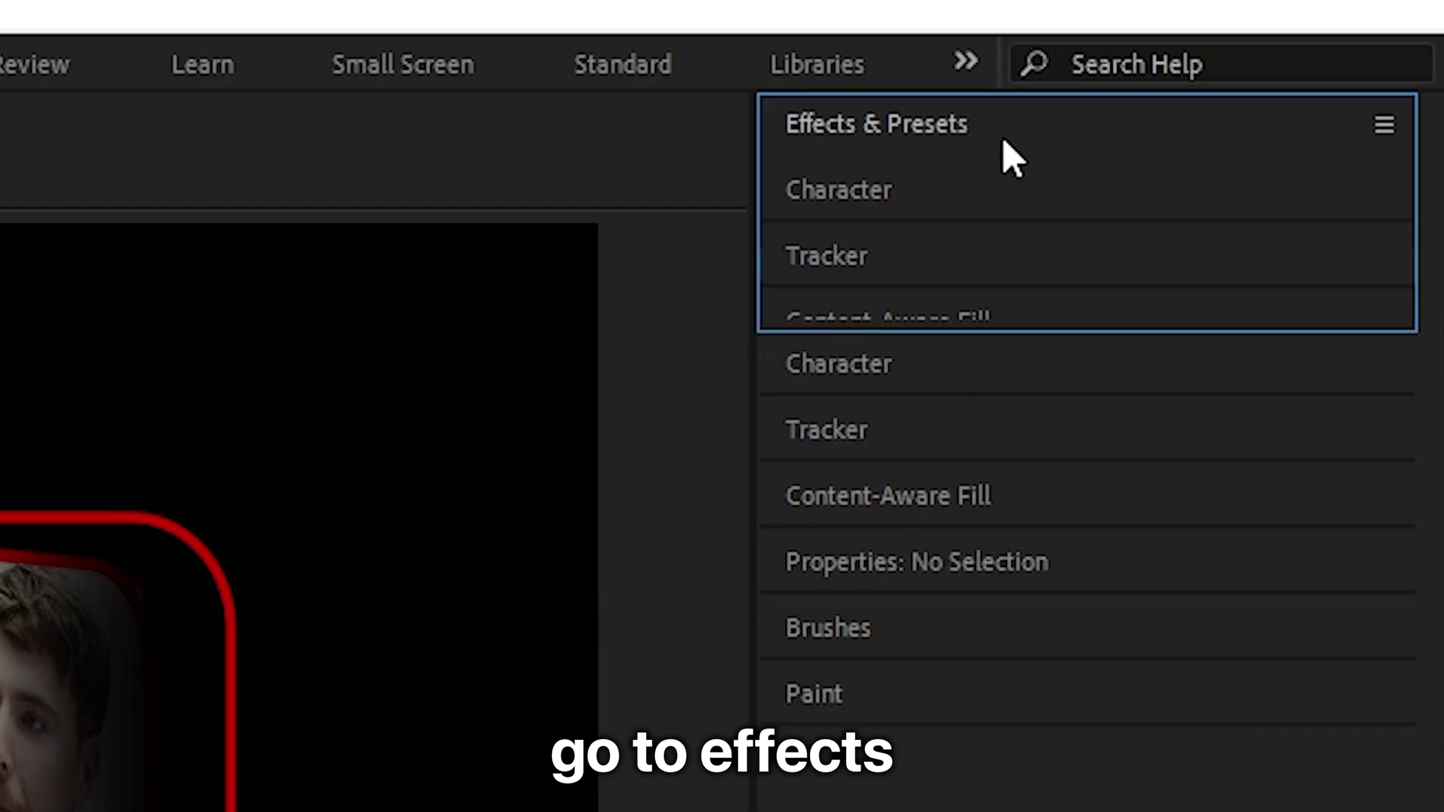
{"action": "left_click", "coordinate": [977, 174]}
{"action": "type", "text": "bevel"}
{"action": "left_click", "coordinate": [976, 502]}
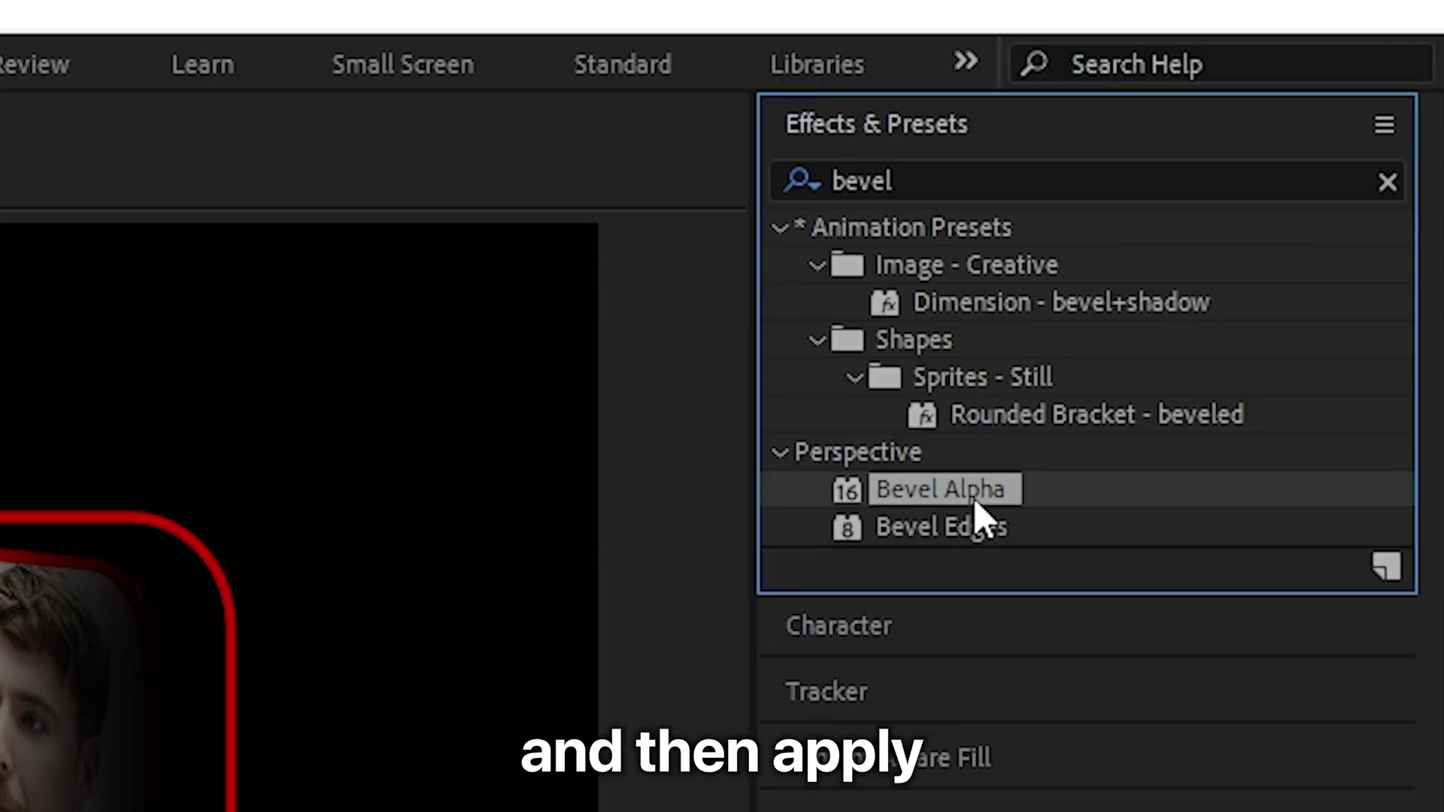
{"action": "left_click_drag", "start_coordinate": [976, 502], "coordinate": [866, 584]}
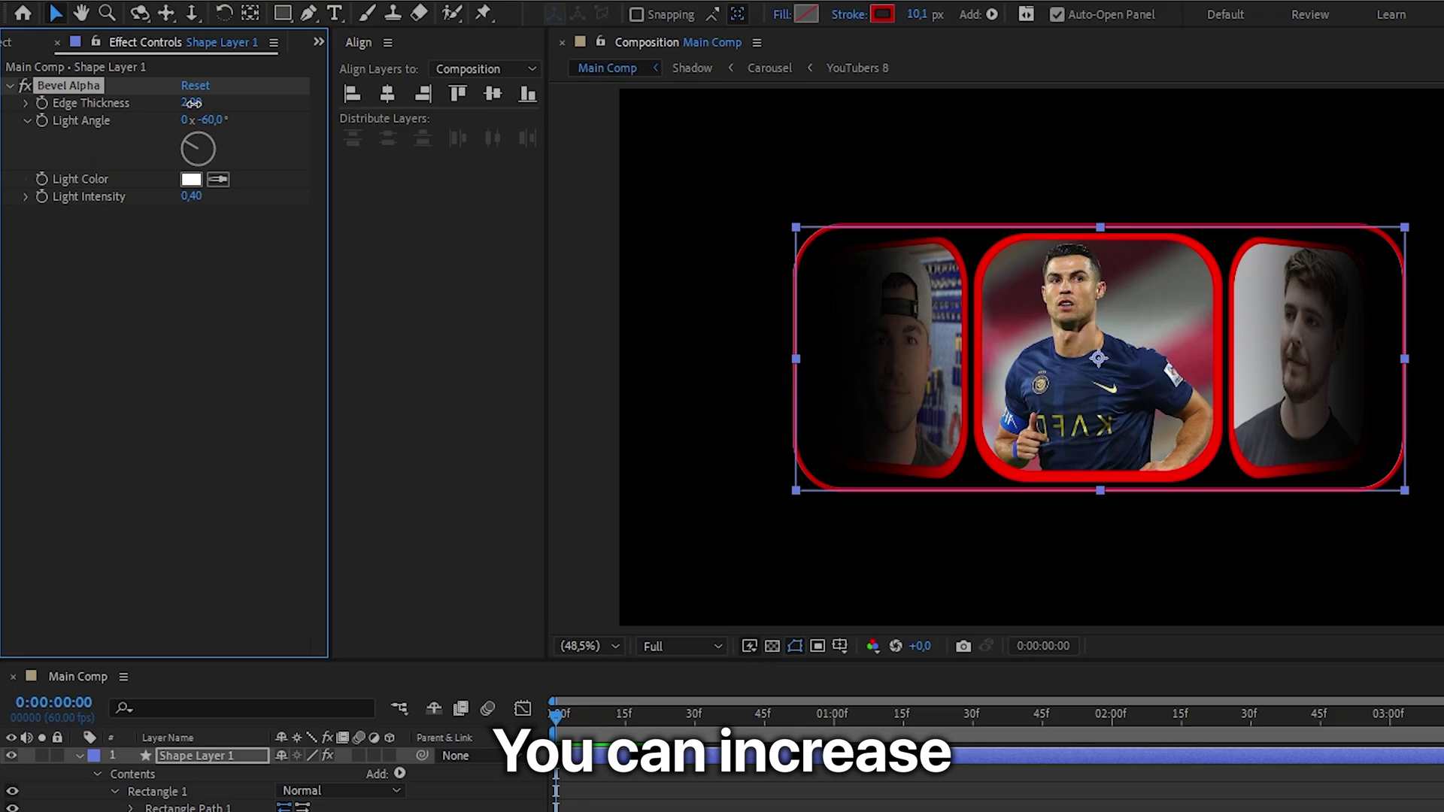
{"action": "left_click_drag", "start_coordinate": [193, 103], "coordinate": [253, 108]}
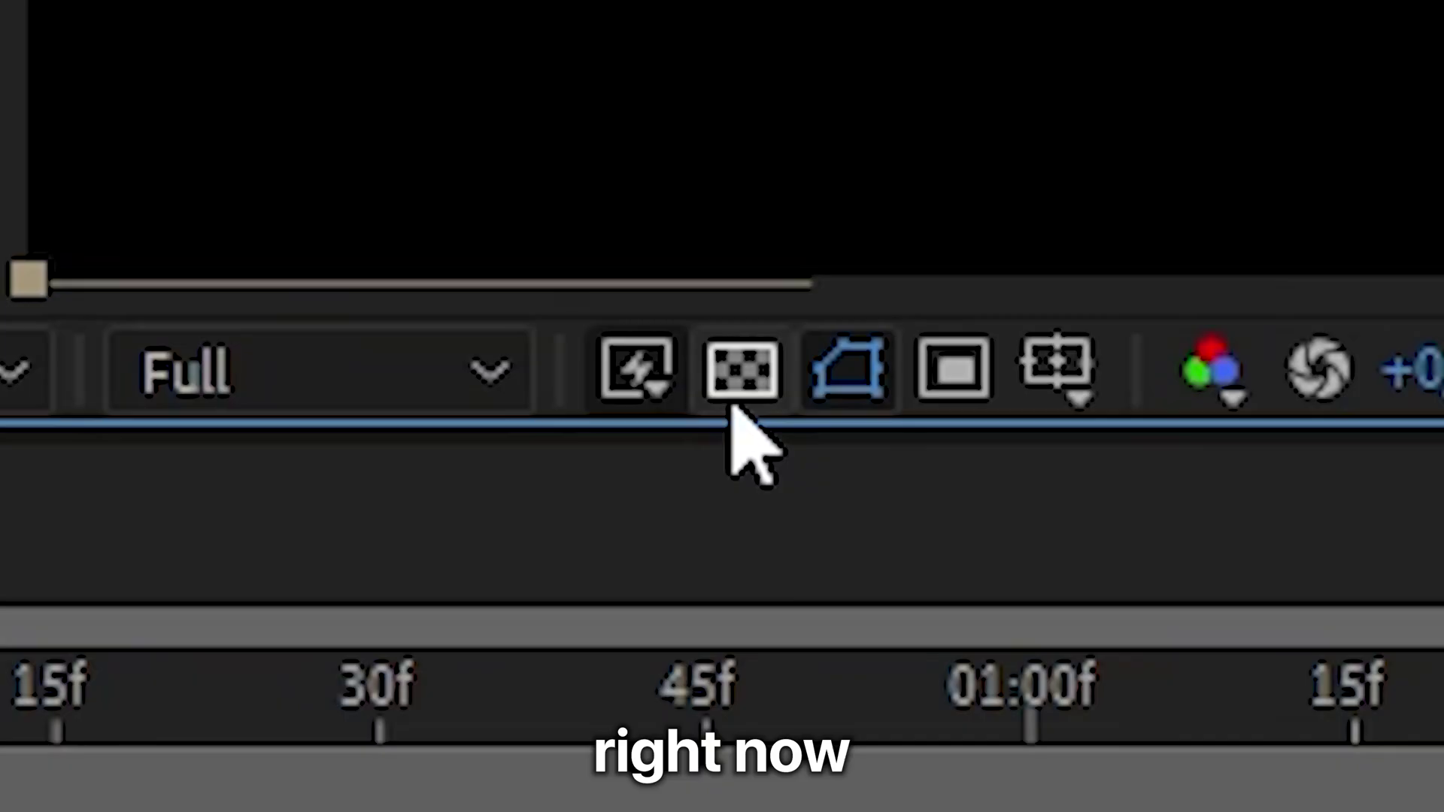
{"action": "left_click", "coordinate": [565, 507]}
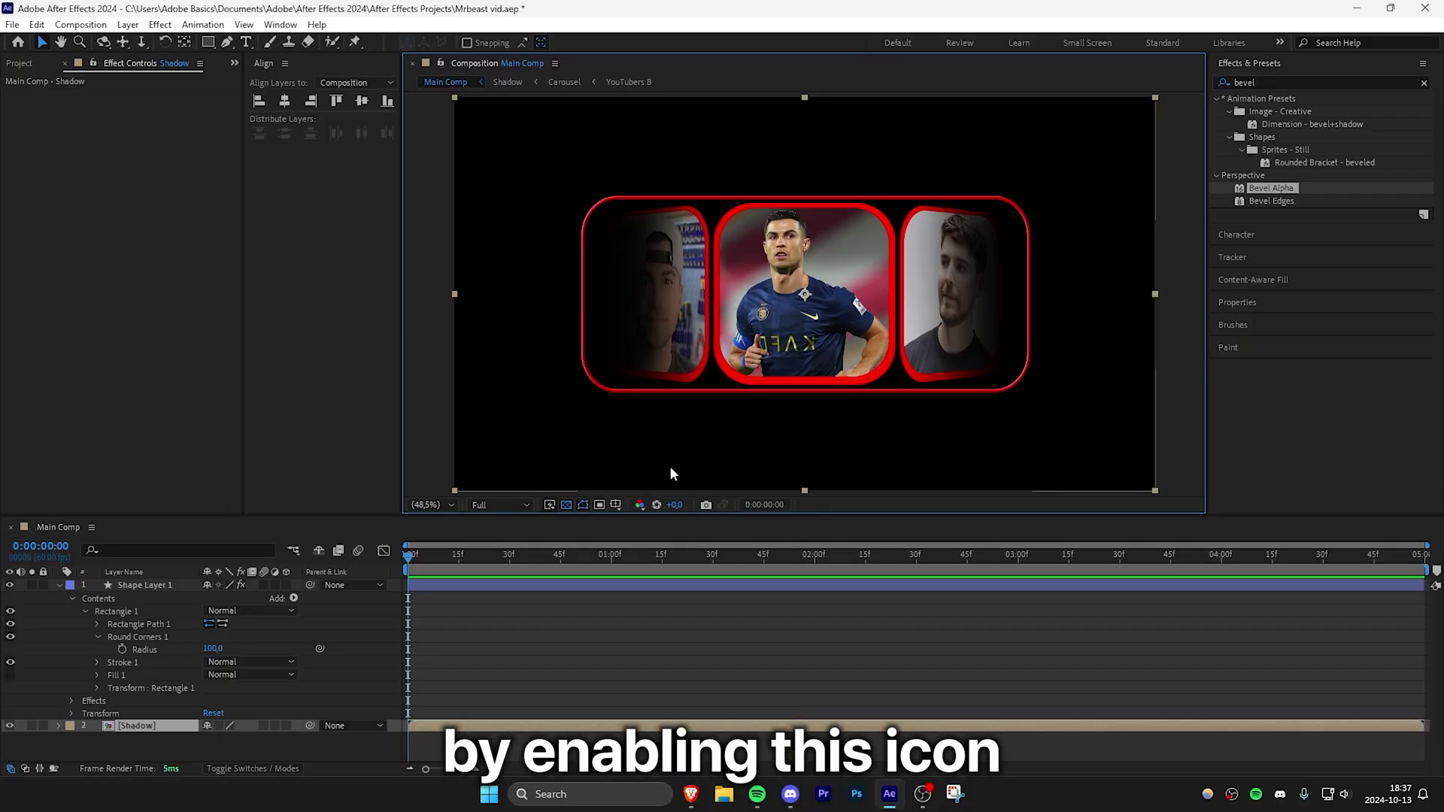
{"action": "left_click", "coordinate": [851, 586]}
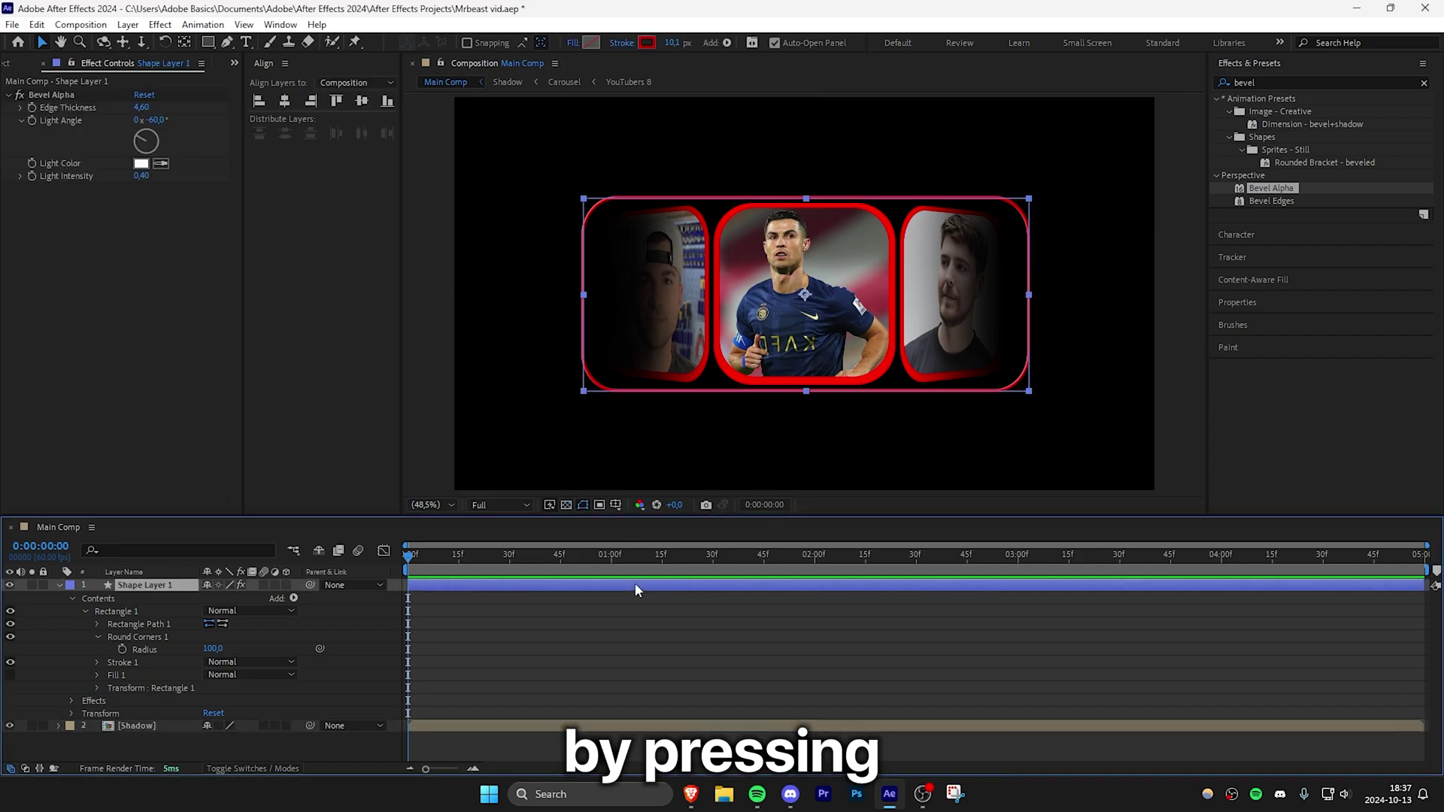
Duplicate the border shape layer and place the copy below the Shadow layer.
{"action": "key", "text": "ctrl+d"}
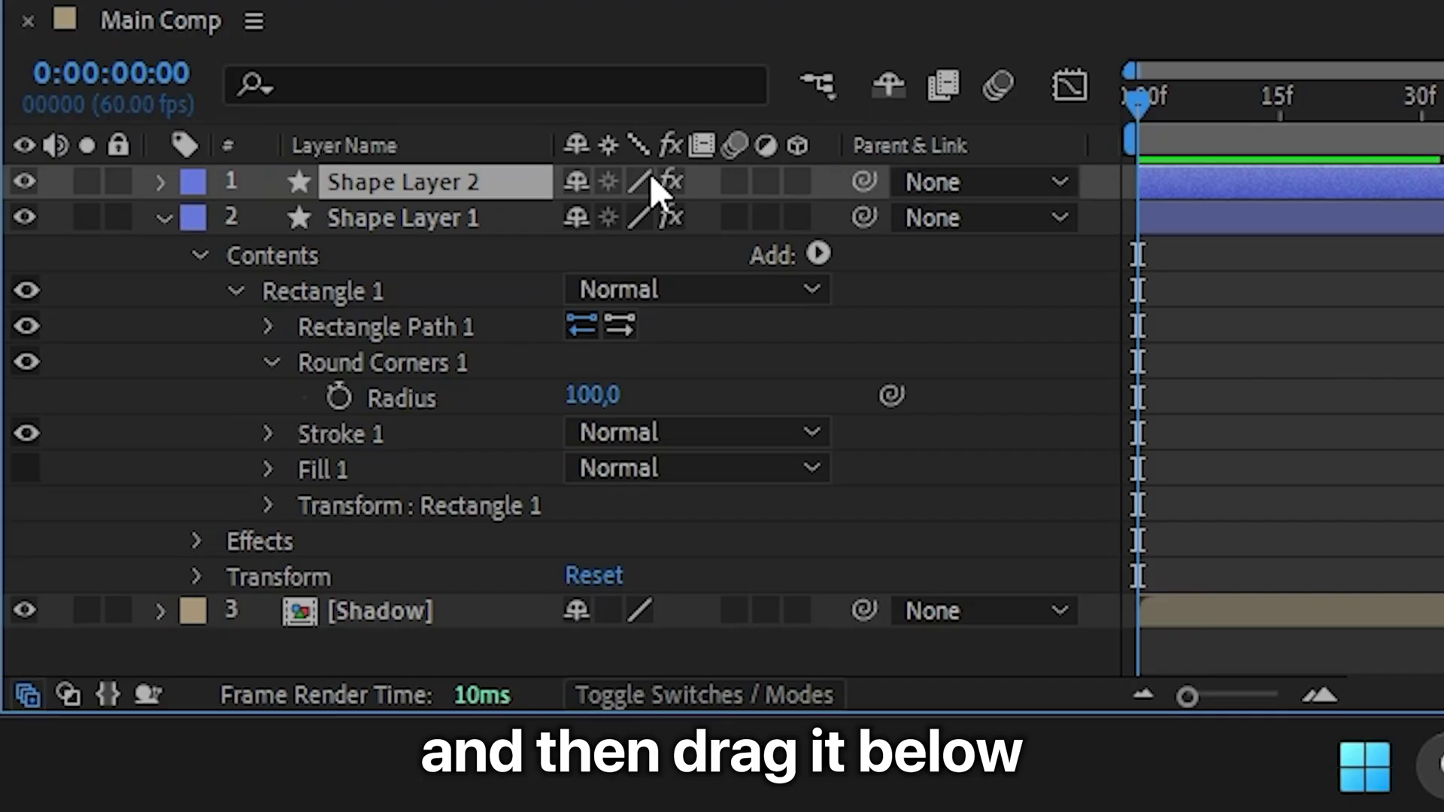
{"action": "left_click_drag", "start_coordinate": [156, 585], "coordinate": [147, 653]}
{"action": "left_click_drag", "start_coordinate": [412, 373], "coordinate": [431, 652]}
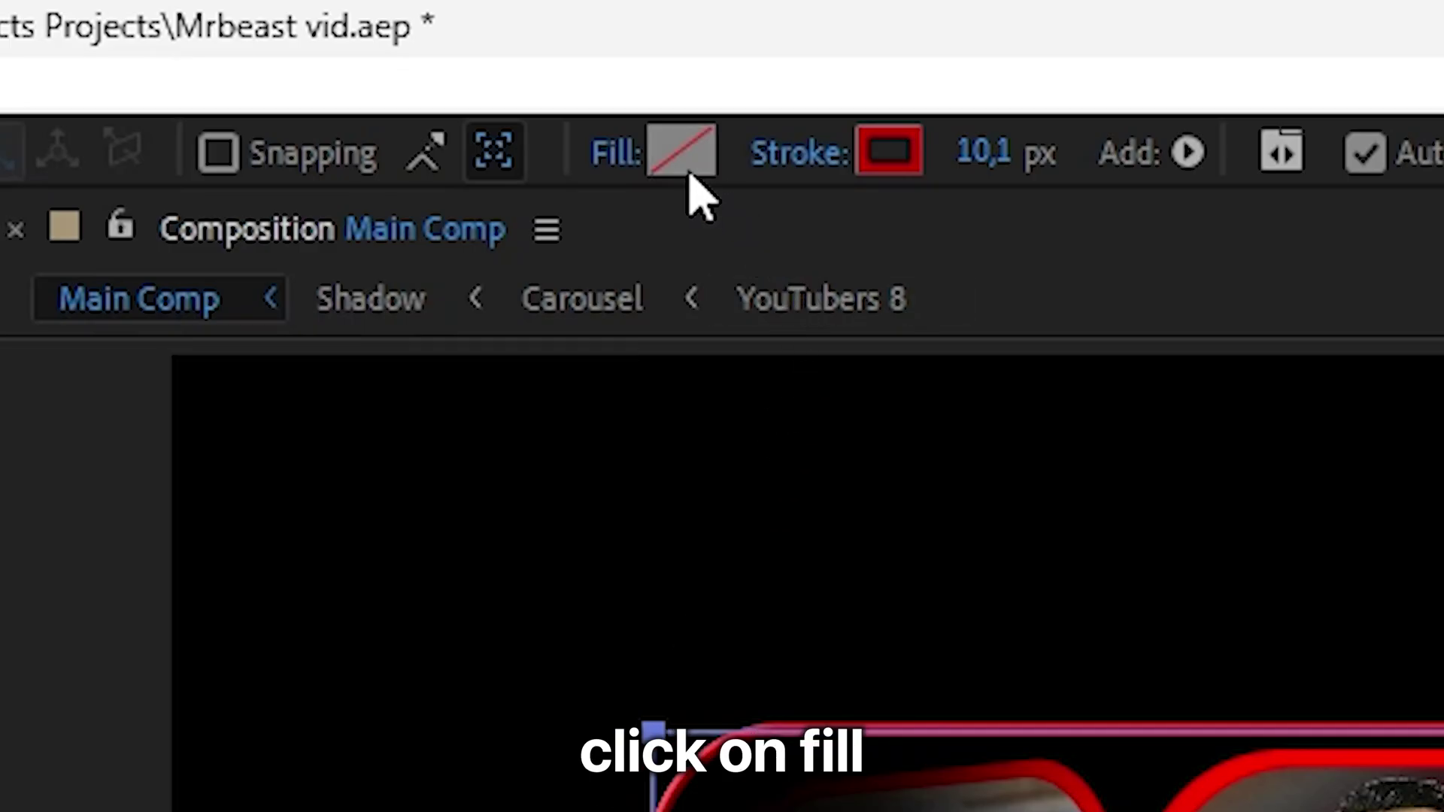
Set Shape Layer 2's fill to pure white and its stroke to None.
{"action": "left_click", "coordinate": [681, 161]}
{"action": "left_click_drag", "start_coordinate": [396, 248], "coordinate": [180, 142]}
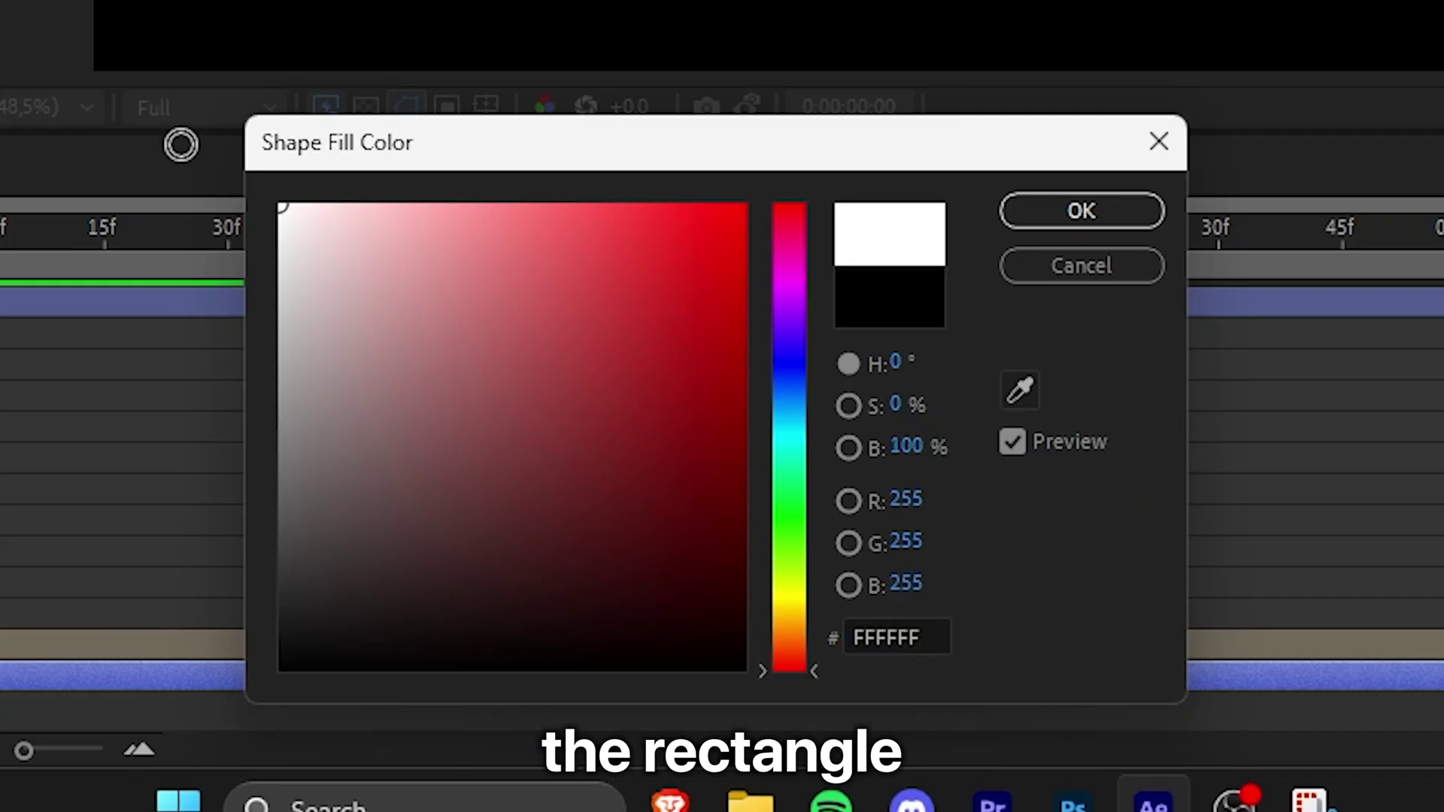
{"action": "left_click", "coordinate": [1135, 212]}
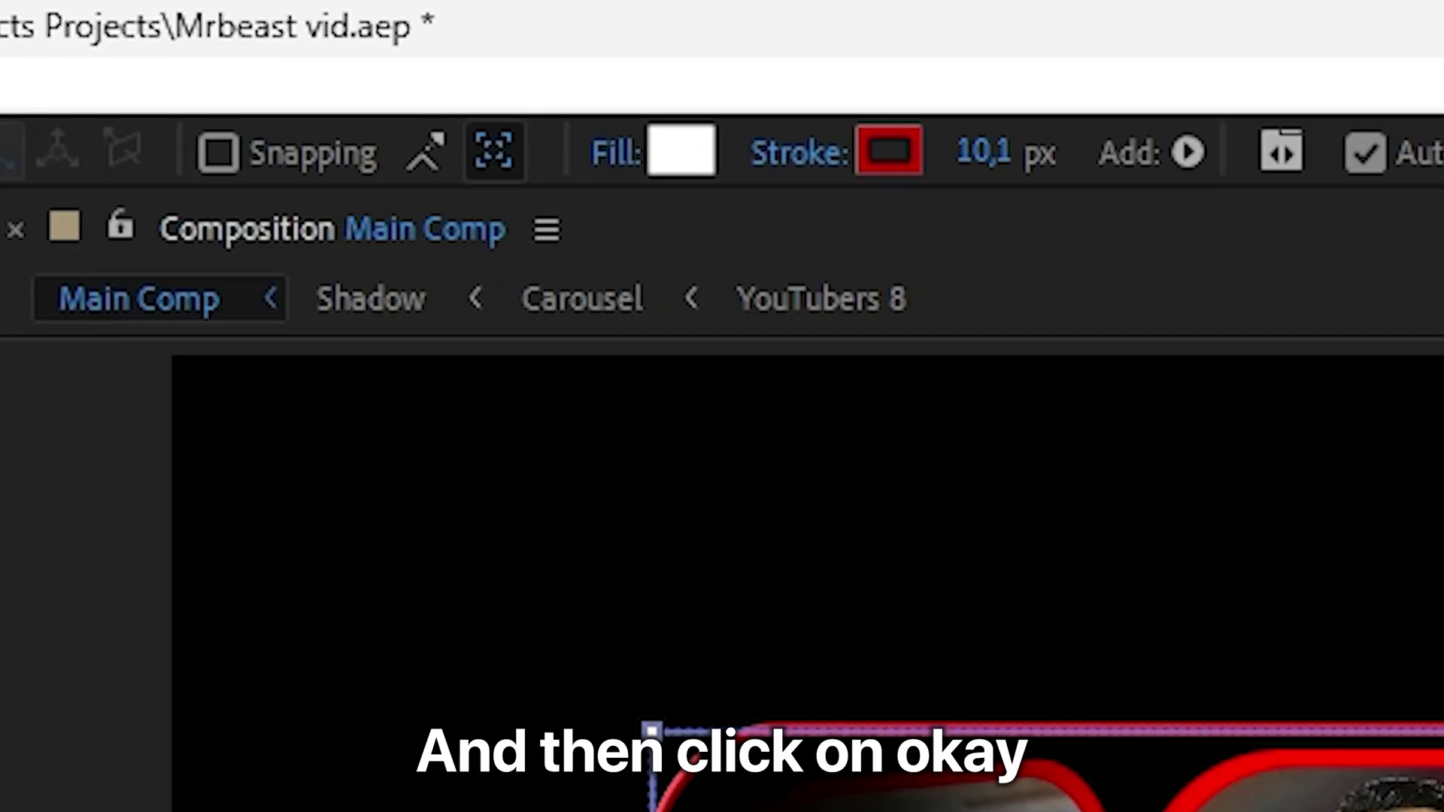
{"action": "left_click", "coordinate": [886, 151]}
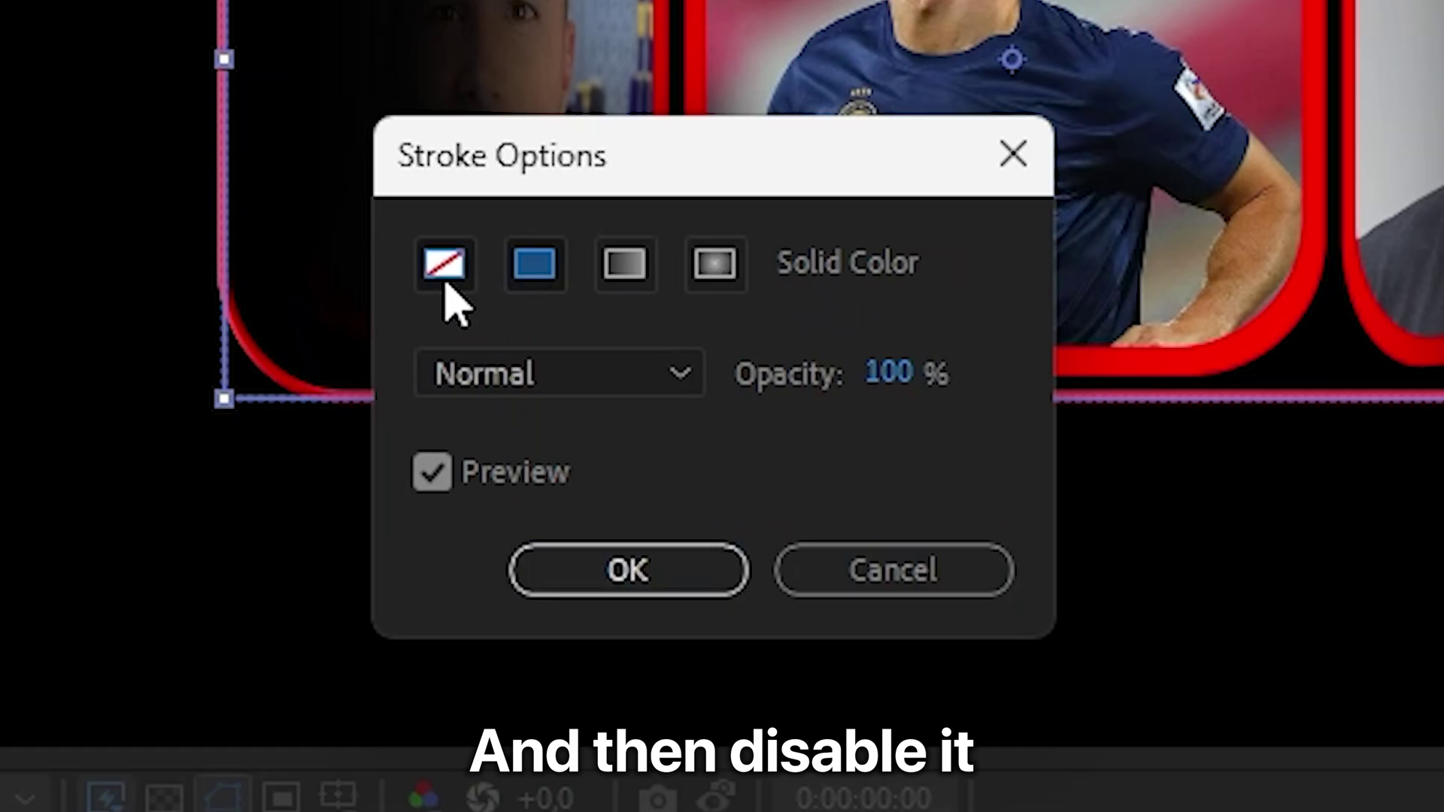
{"action": "left_click", "coordinate": [445, 278]}
{"action": "left_click", "coordinate": [706, 582]}
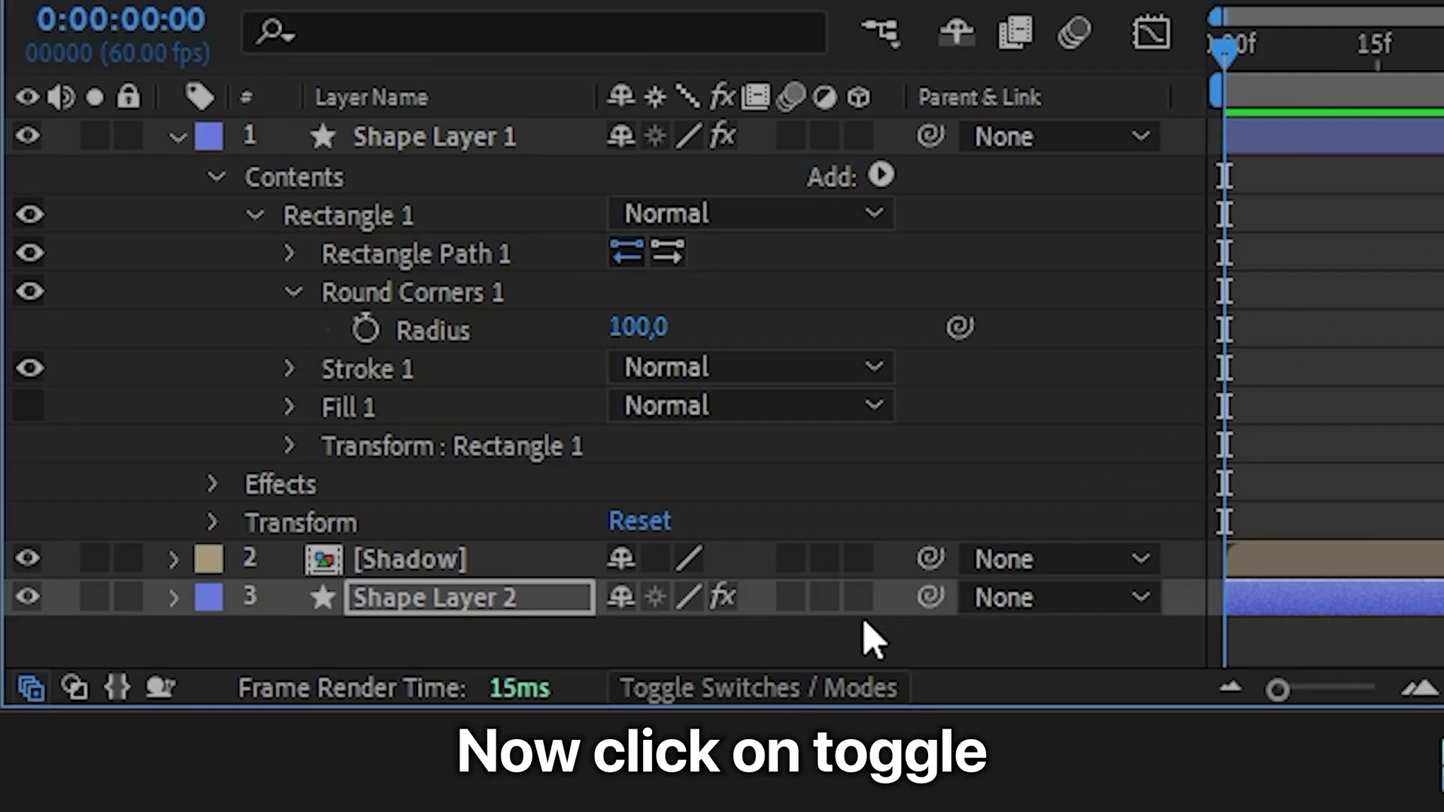
Set Shape Layer 2 as the Shadow layer's track matte, show transparency, and preview the carousel.
{"action": "left_click", "coordinate": [789, 687]}
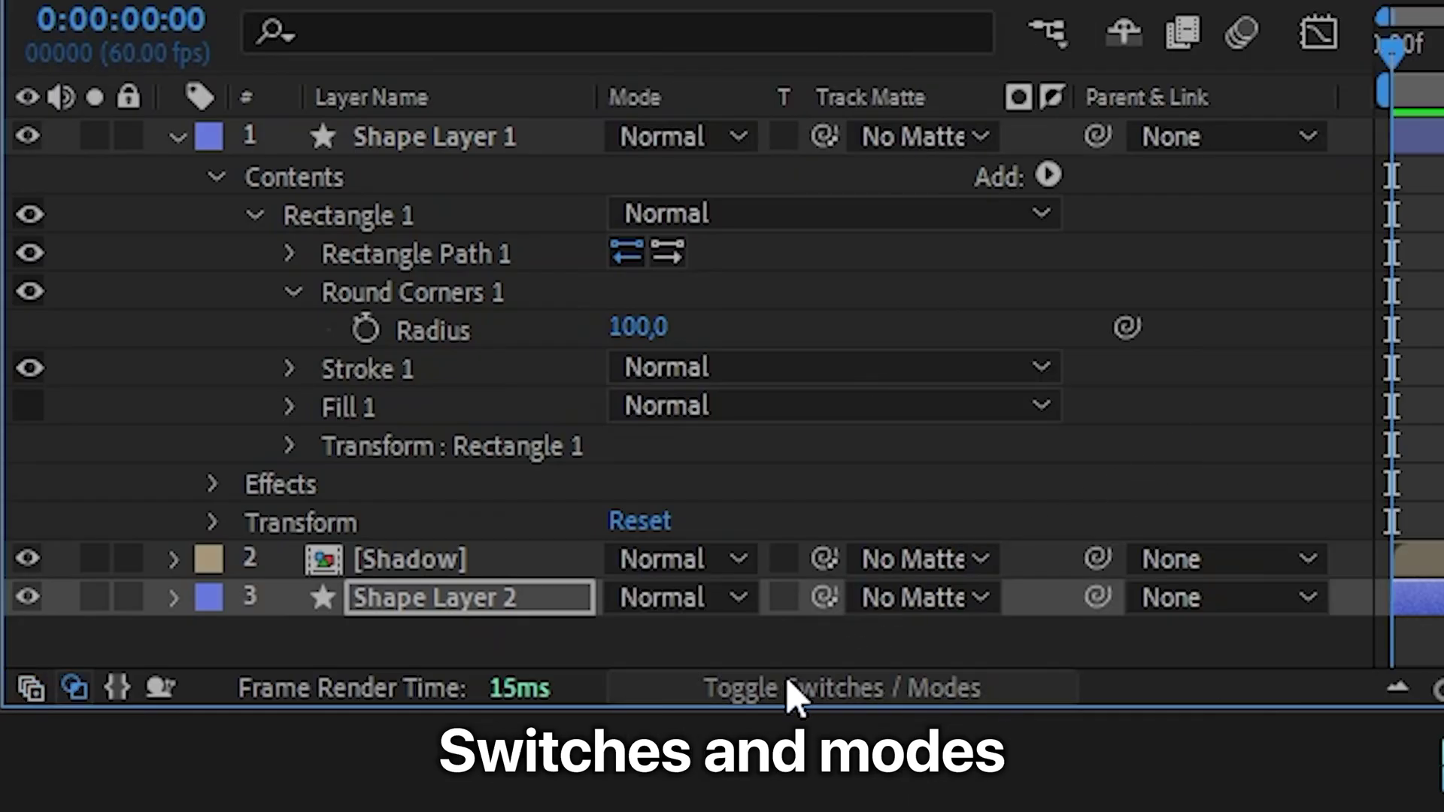
{"action": "left_click", "coordinate": [517, 570]}
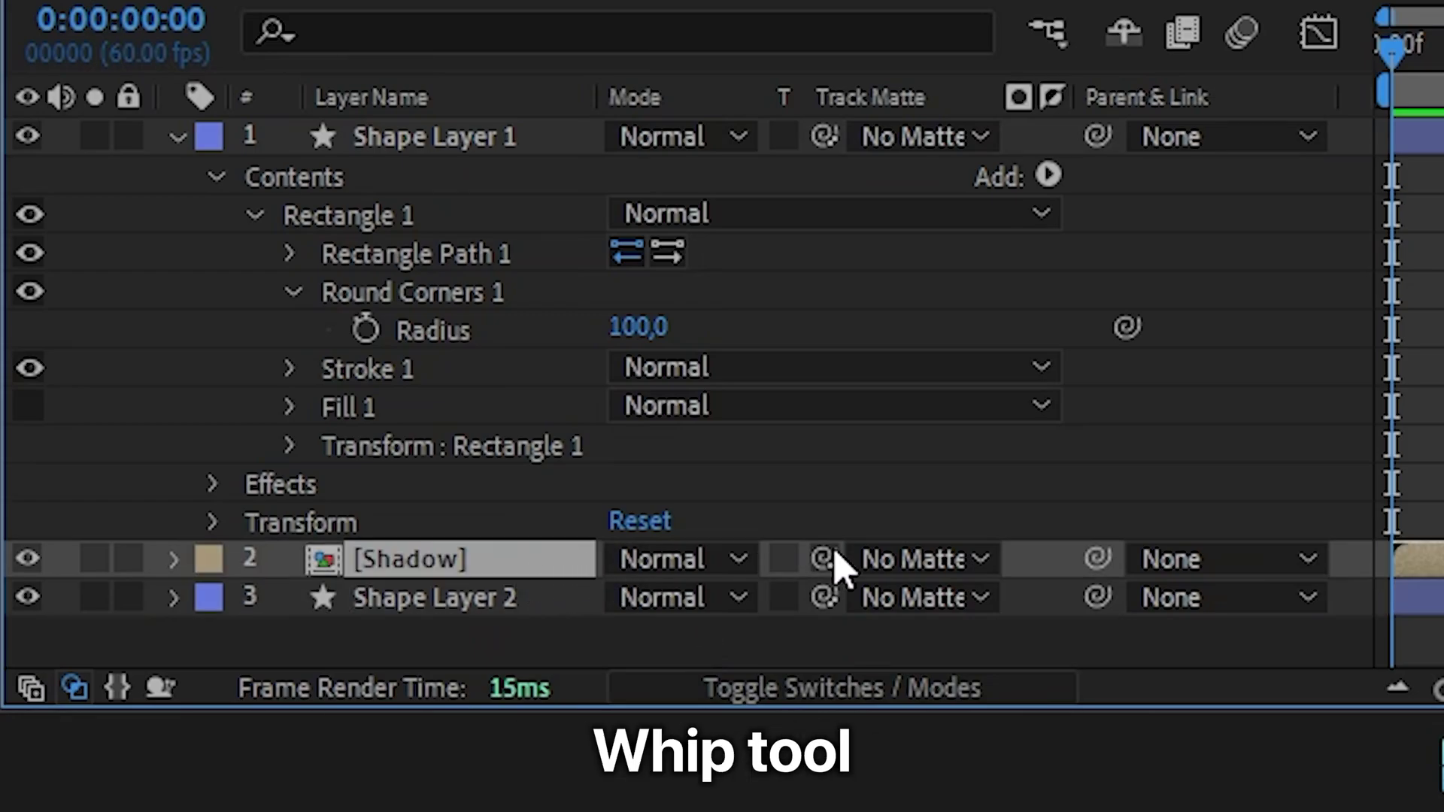
{"action": "left_click_drag", "start_coordinate": [832, 563], "coordinate": [541, 602]}
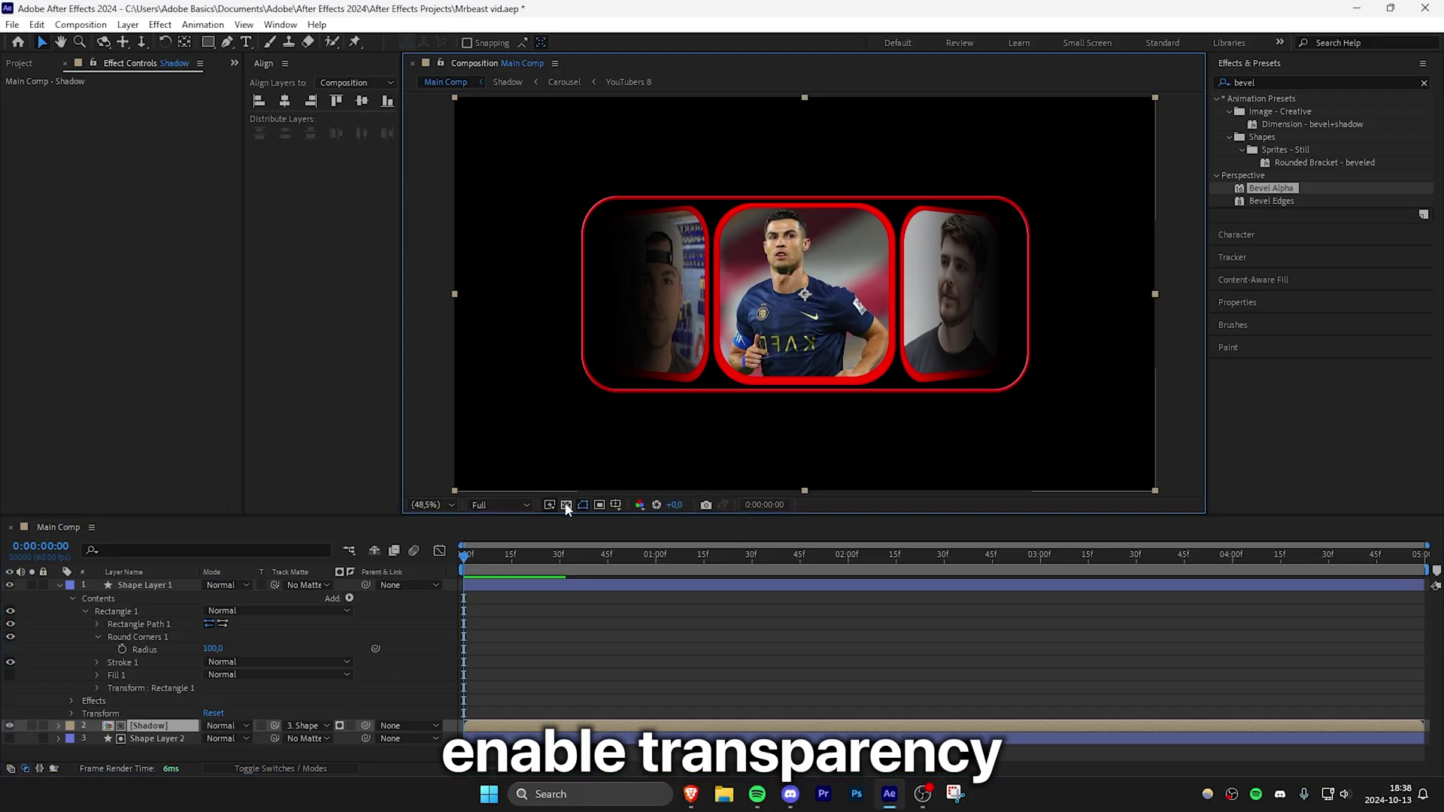
{"action": "left_click", "coordinate": [566, 505]}
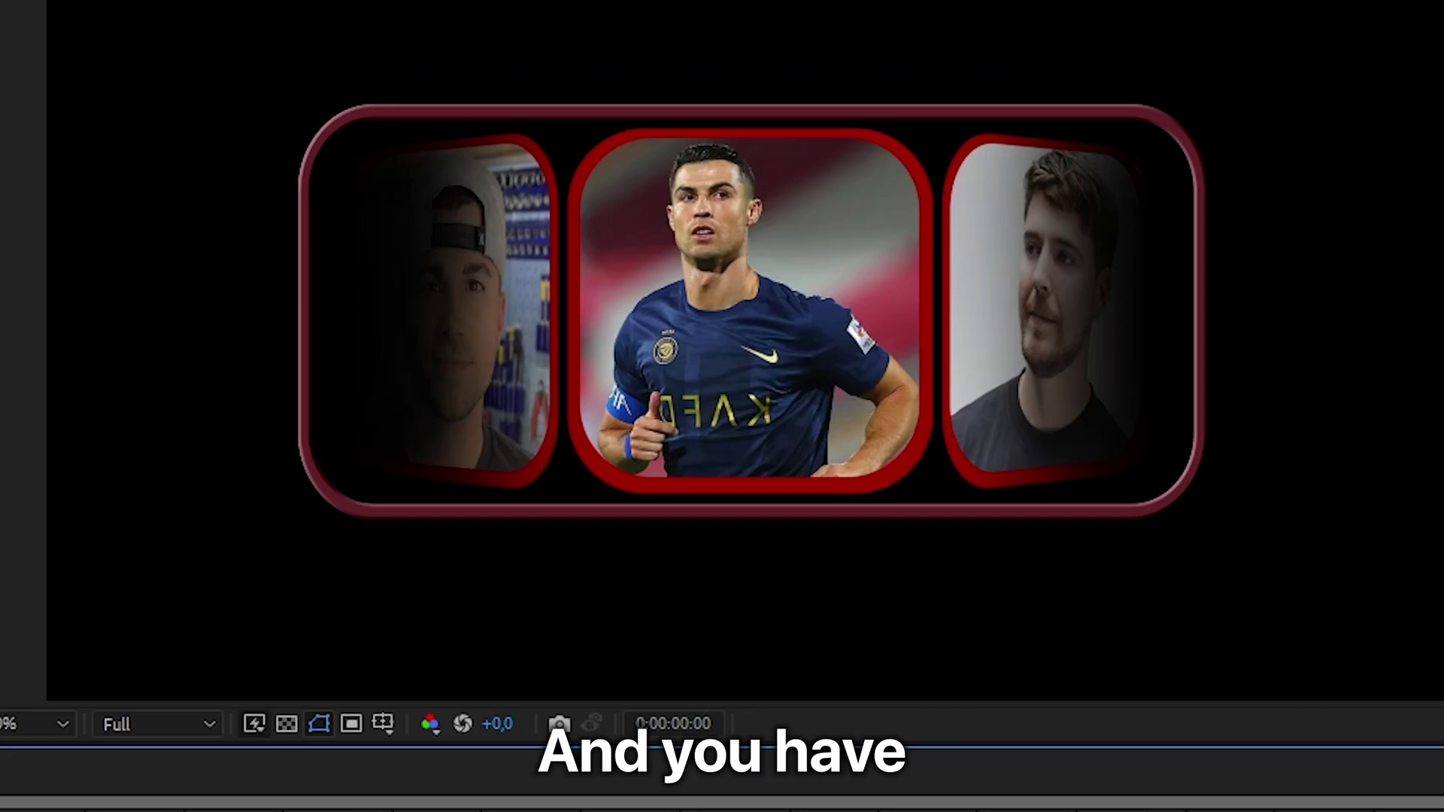
{"action": "key", "text": "space"}
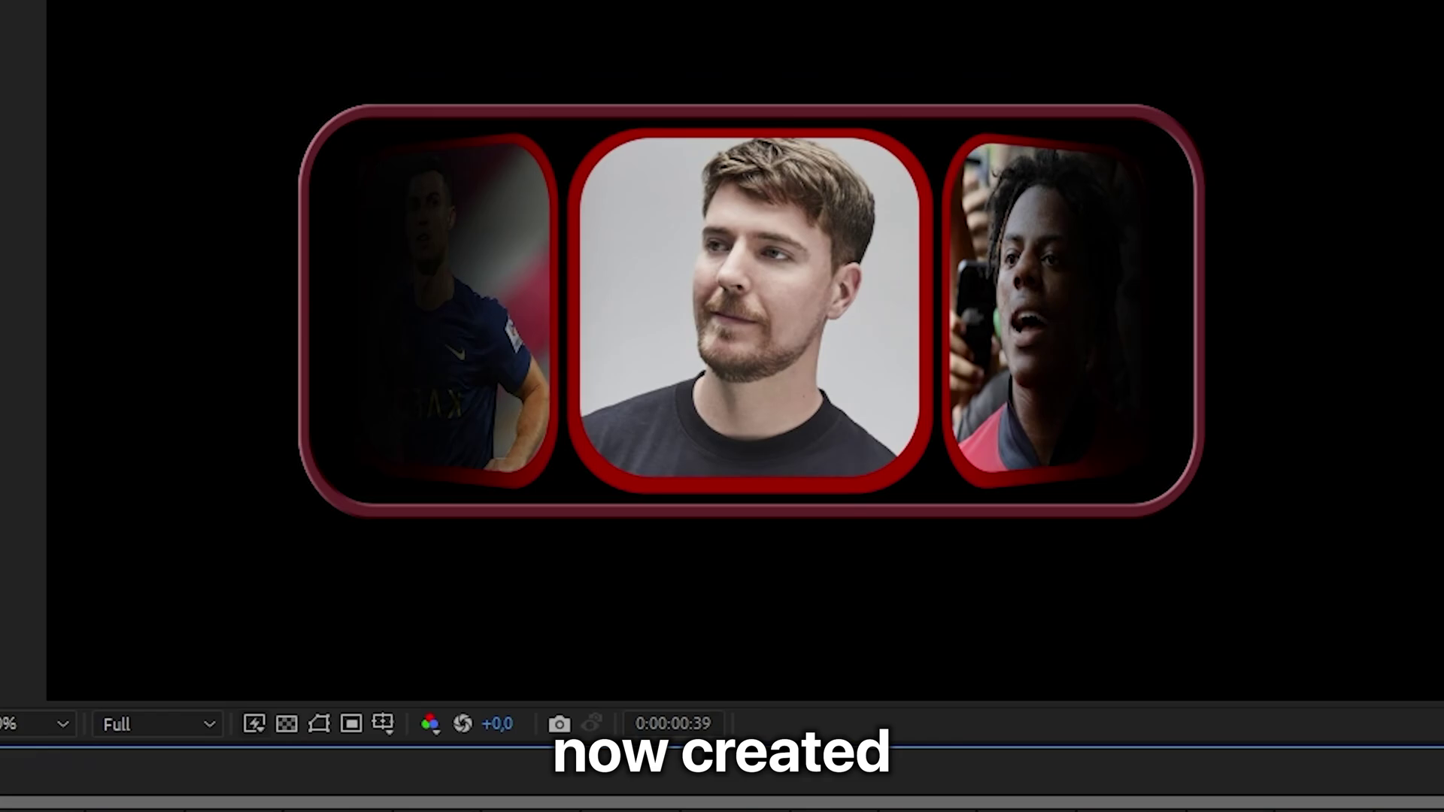